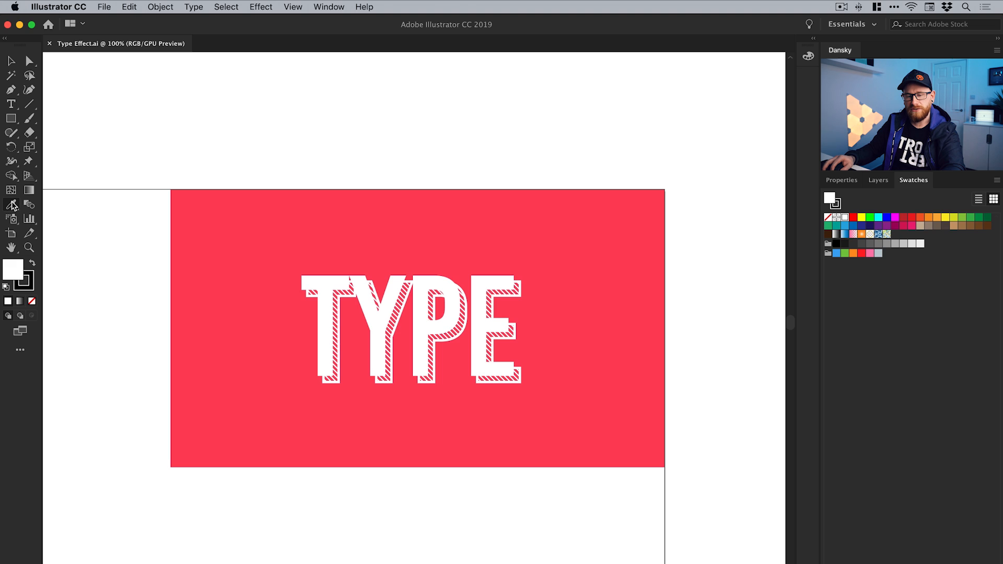
# Sample the red of the reference rectangle and save it as a global RGB swatch of 253, 65, 92
pyautogui.click(12, 205)
pyautogui.click(239, 216)
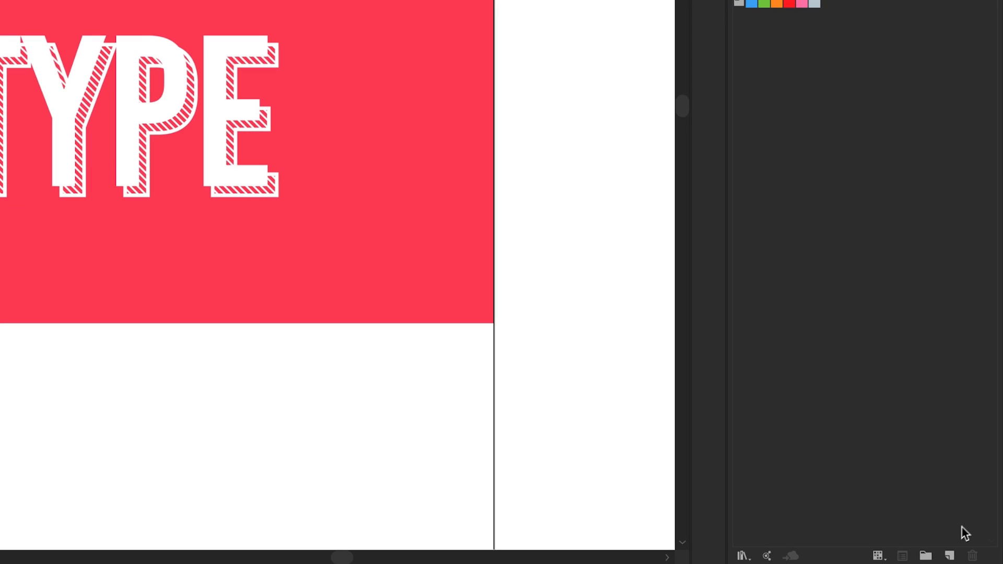
pyautogui.click(951, 556)
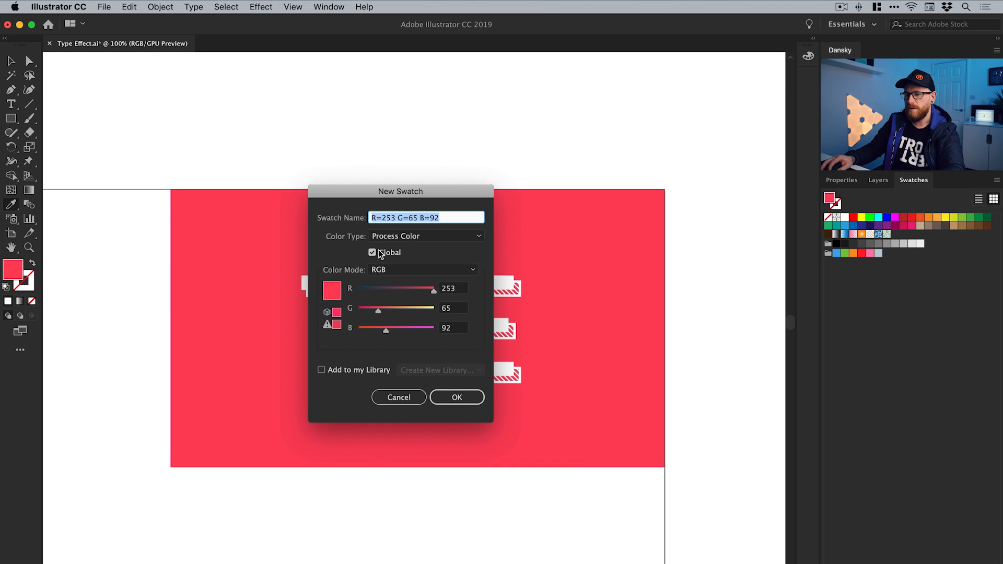
pyautogui.click(458, 397)
pyautogui.press('v')
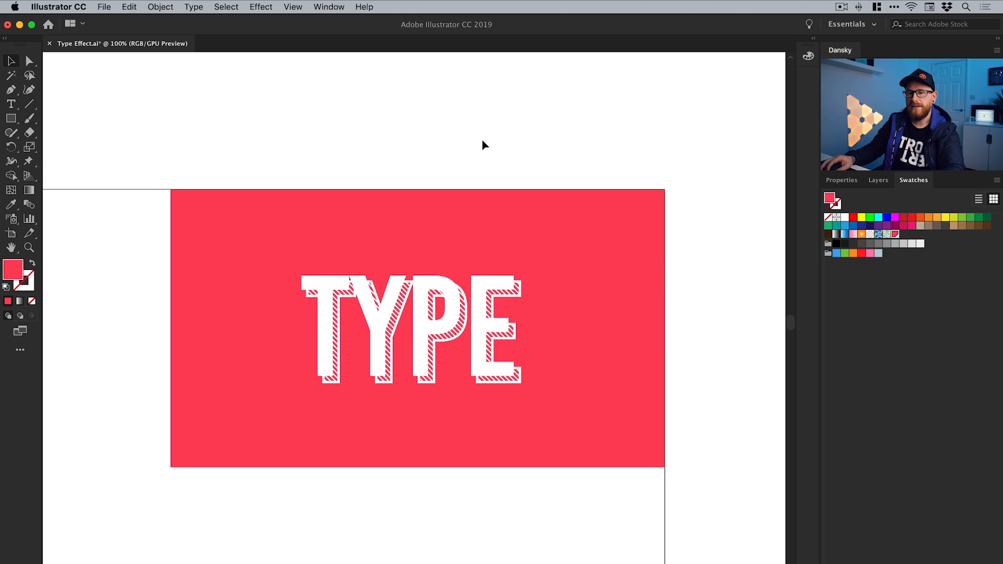
# Show the Properties panel in place of the swatches
pyautogui.click(329, 6)
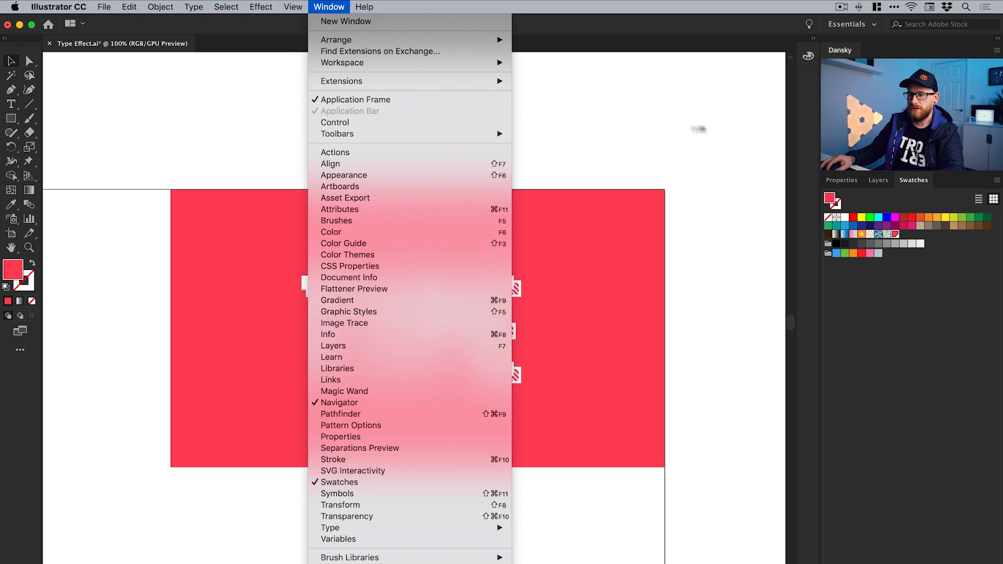
pyautogui.click(852, 184)
pyautogui.click(845, 181)
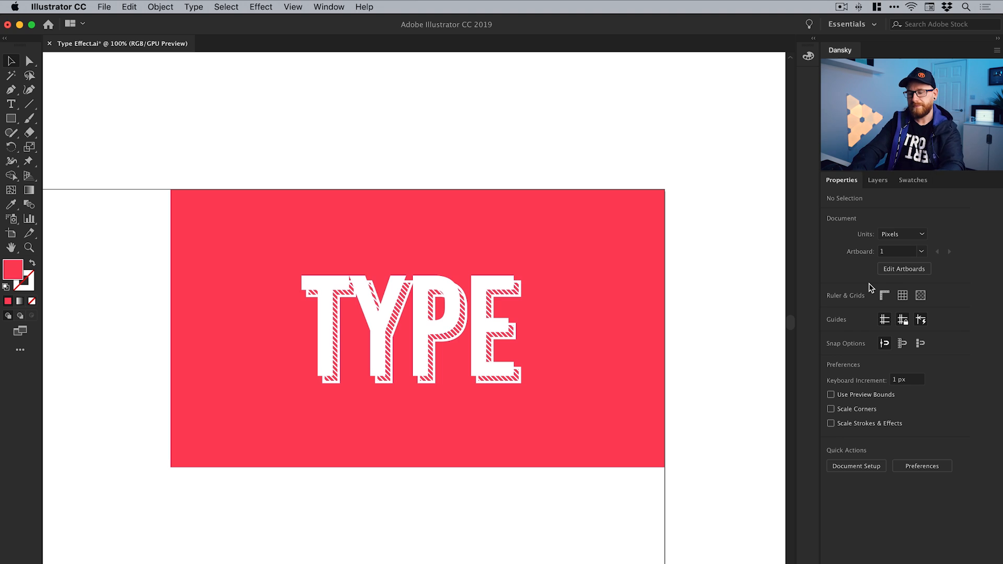
# Add the point text TYPE in Bebas Kai near the middle of the artboard
pyautogui.press('super+0')
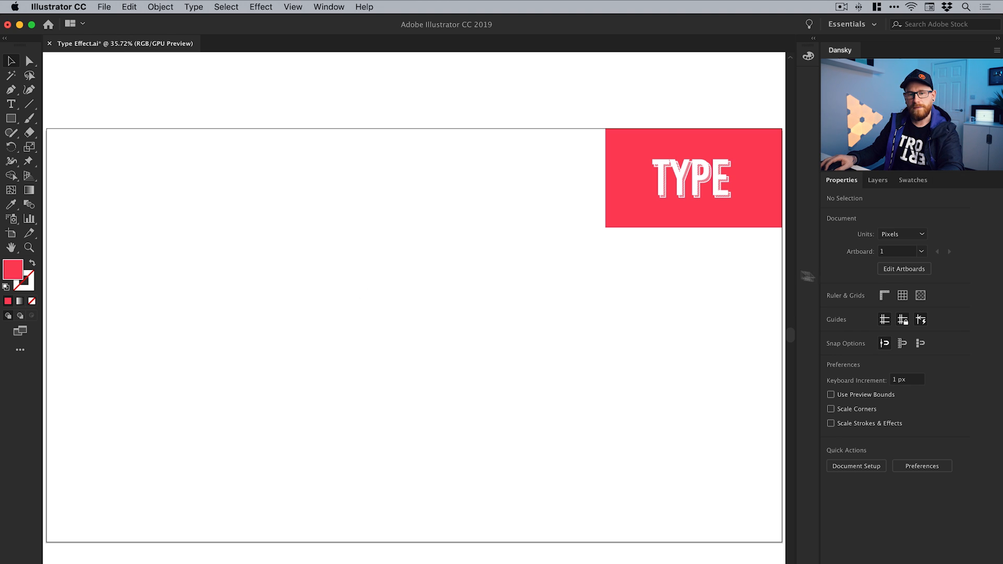
pyautogui.click(7, 105)
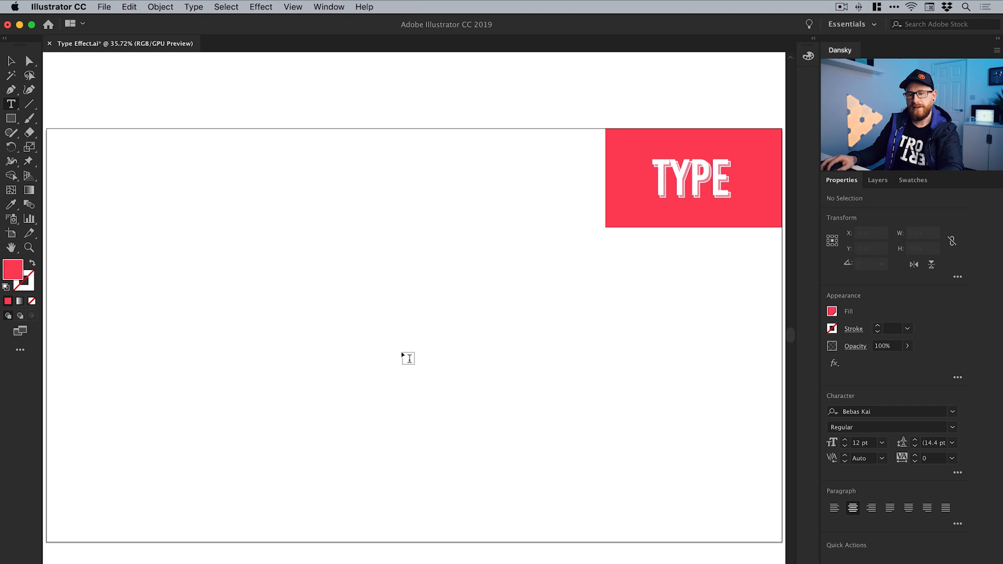
pyautogui.click(402, 350)
pyautogui.write('TYPE')
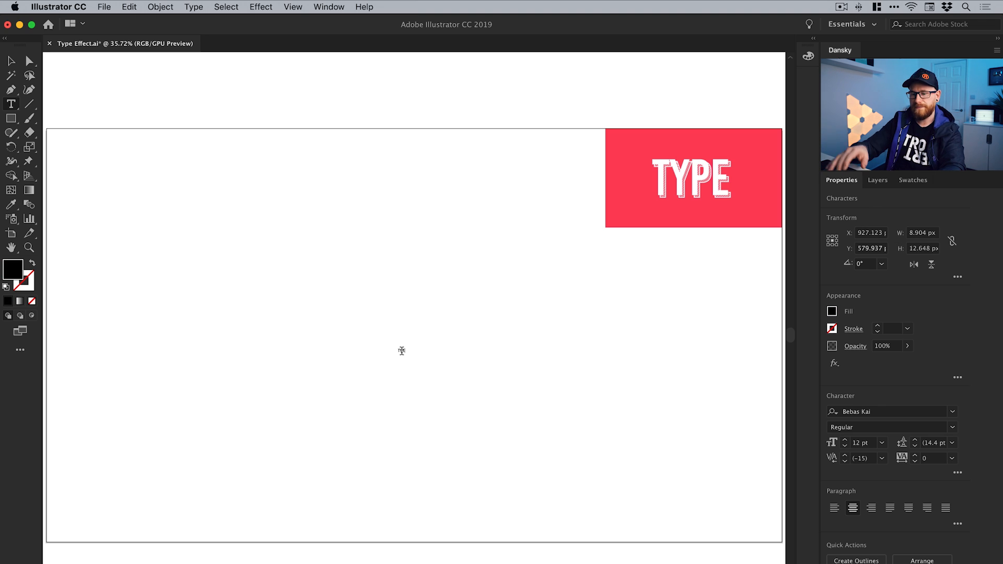
# Scale the TYPE text up proportionally to about 430 pt and position it around the artboard's centre
pyautogui.click(13, 62)
pyautogui.moveTo(403, 352); pyautogui.dragTo(522, 454)
pyautogui.moveTo(490, 414); pyautogui.dragTo(453, 329)
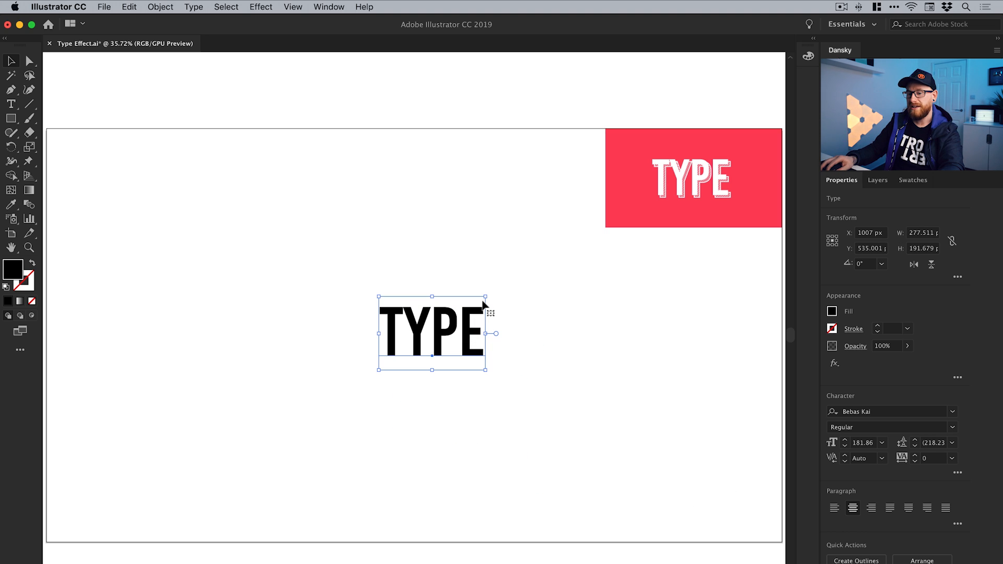
pyautogui.moveTo(486, 296); pyautogui.dragTo(558, 211)
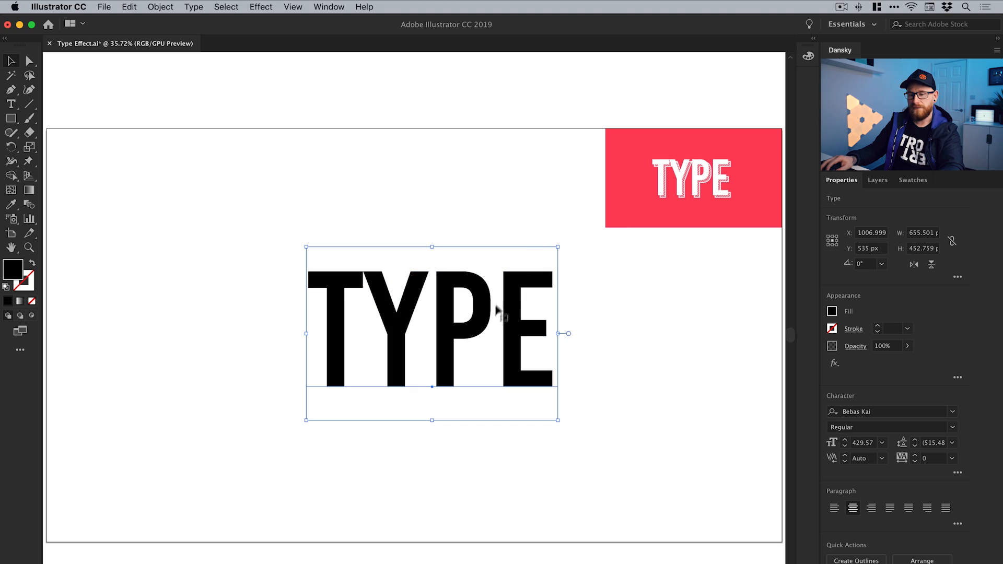
pyautogui.moveTo(493, 325); pyautogui.dragTo(491, 321)
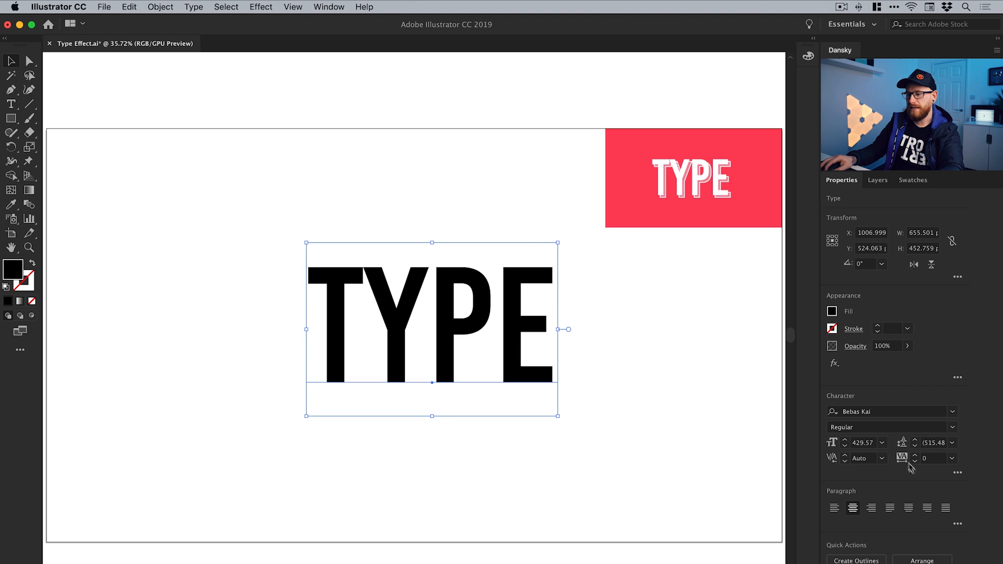
# Try a wider tracking of about 28 on the TYPE text and bring it back to the original spacing
pyautogui.click(879, 412)
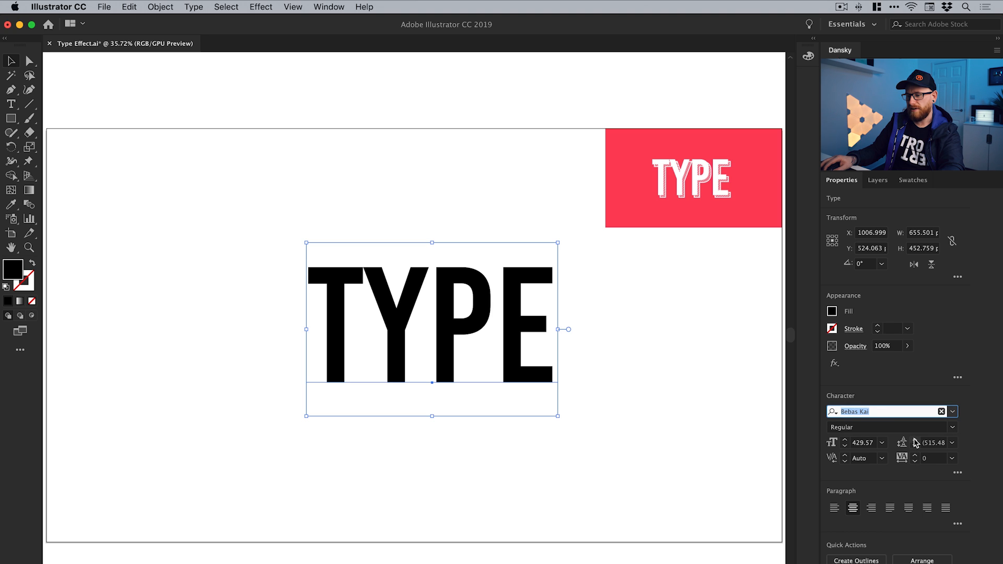
pyautogui.click(916, 454)
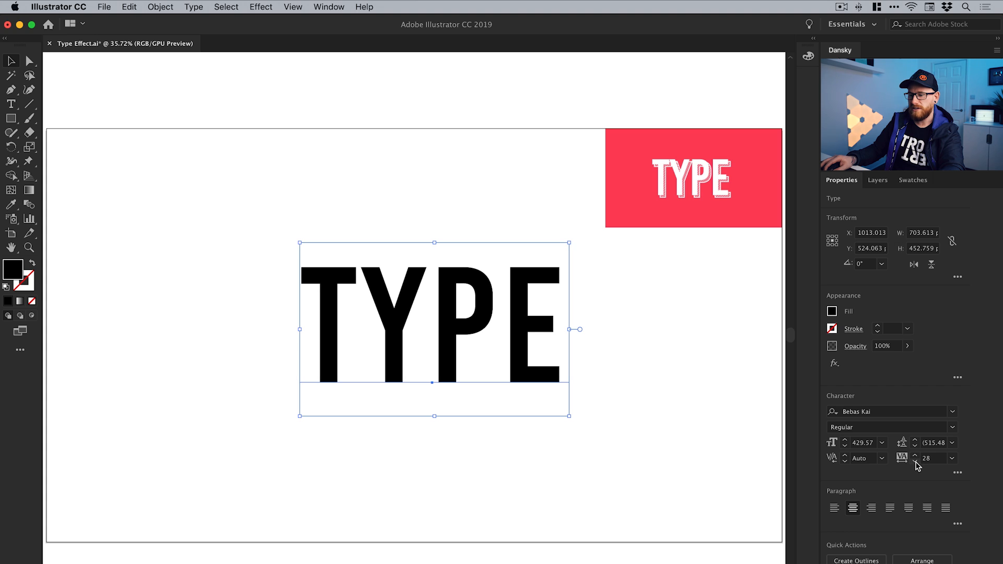
pyautogui.click(915, 462)
pyautogui.click(916, 462)
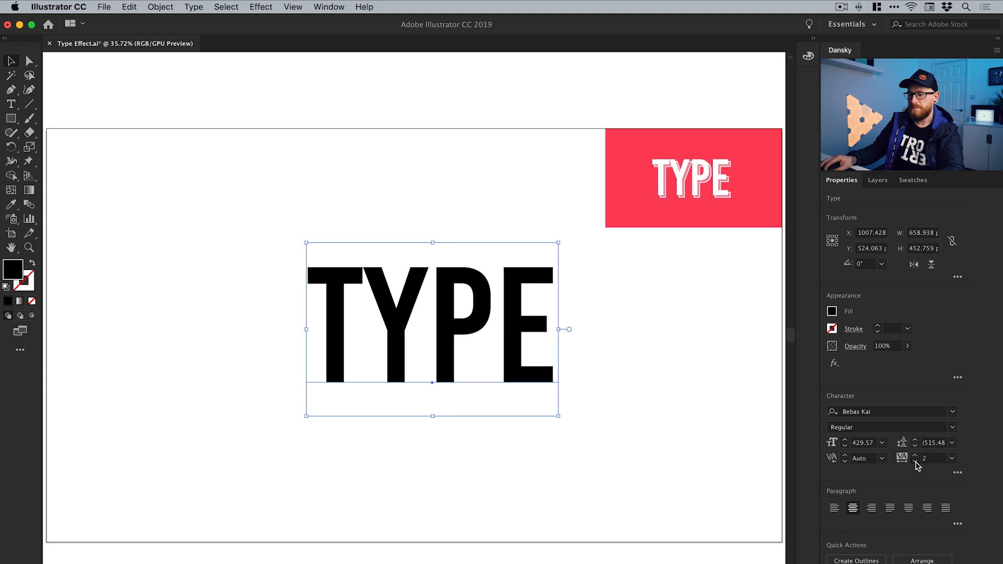
pyautogui.click(652, 341)
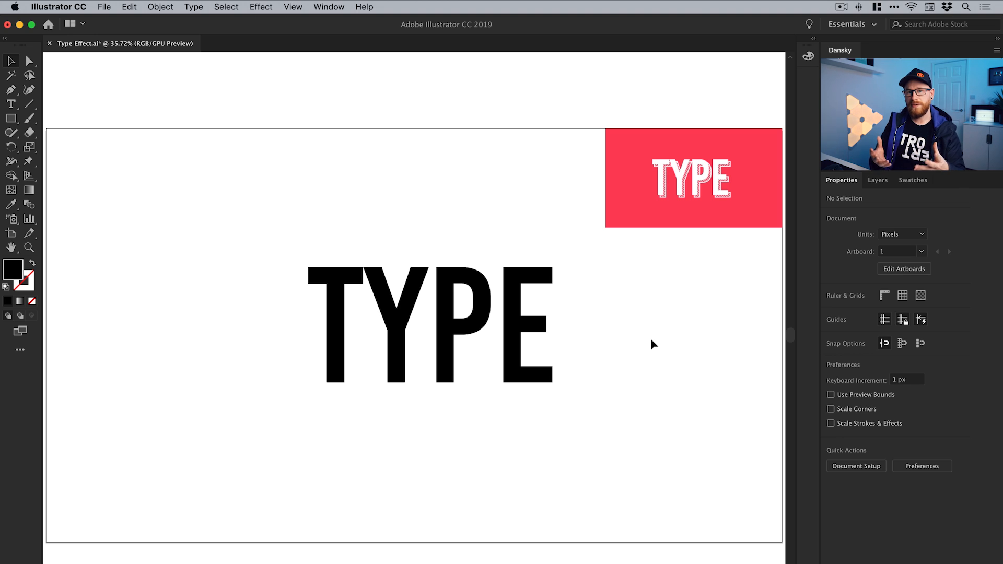
# Place a backup copy of the TYPE text straight above the artboard
pyautogui.press('super+minus')
pyautogui.press('super+minus')
pyautogui.press('super+minus')
pyautogui.press('super+minus')
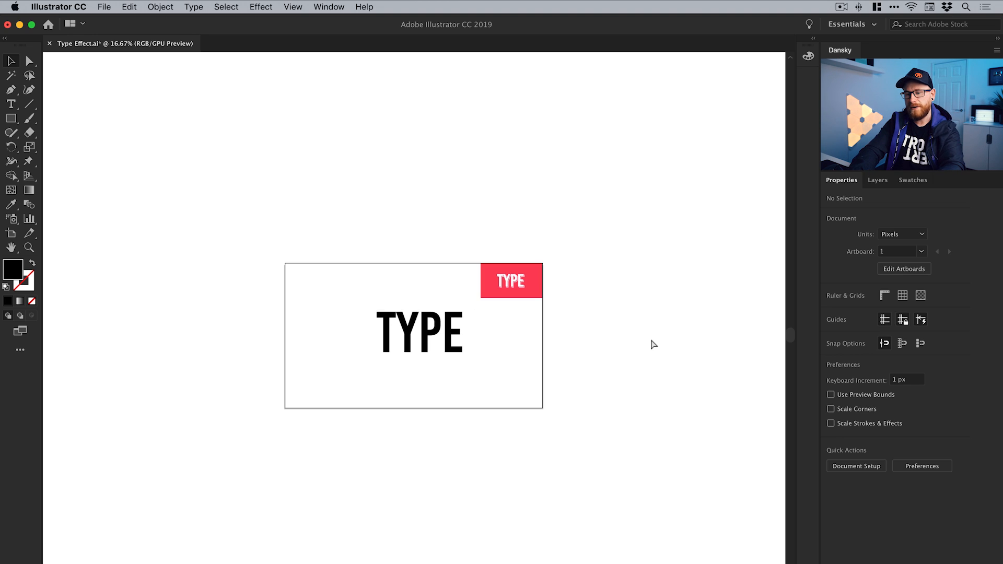
pyautogui.moveTo(441, 351); pyautogui.dragTo(441, 106)
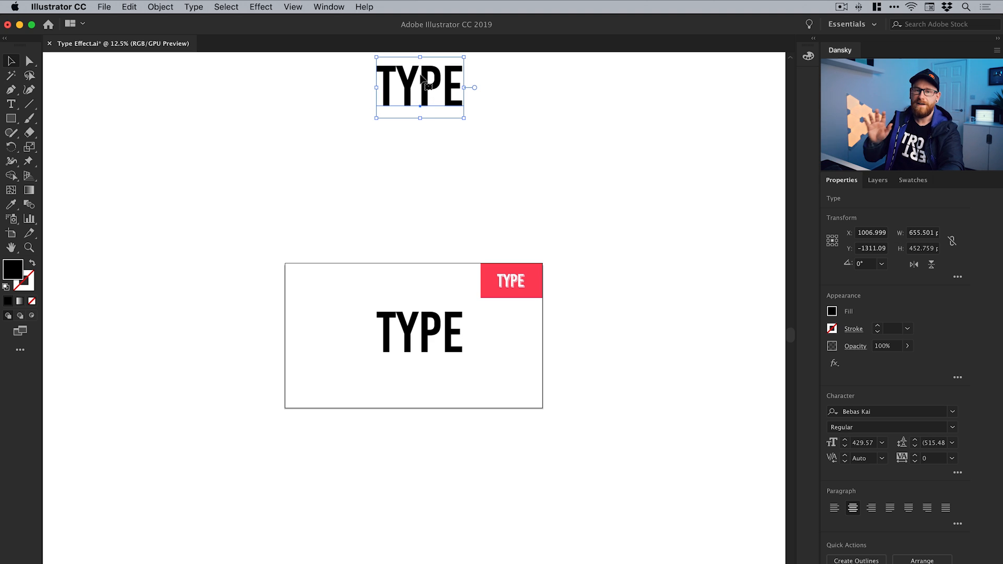
pyautogui.press('super+0')
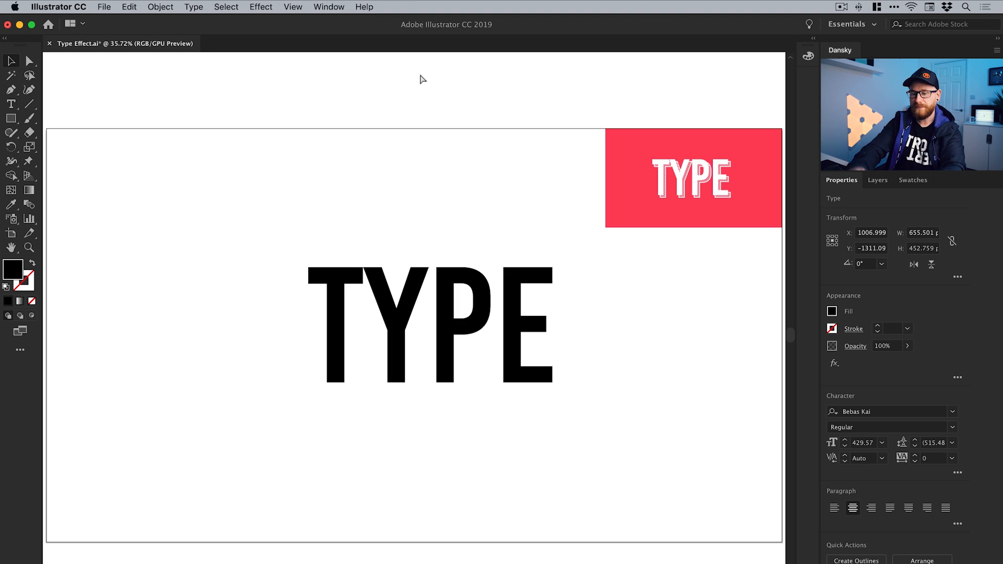
# Convert the TYPE text on the artboard to outlines
pyautogui.click(436, 343)
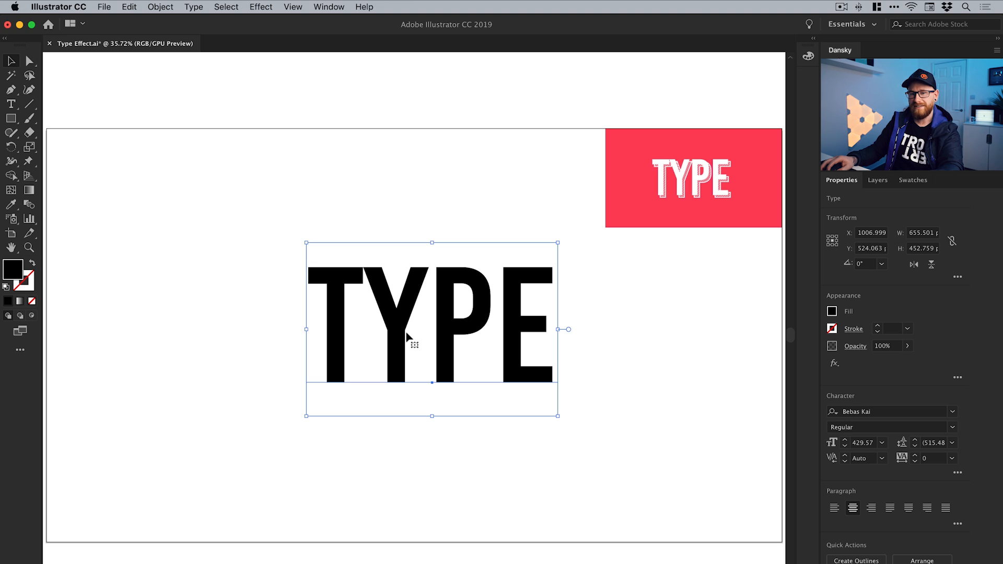
pyautogui.click(189, 8)
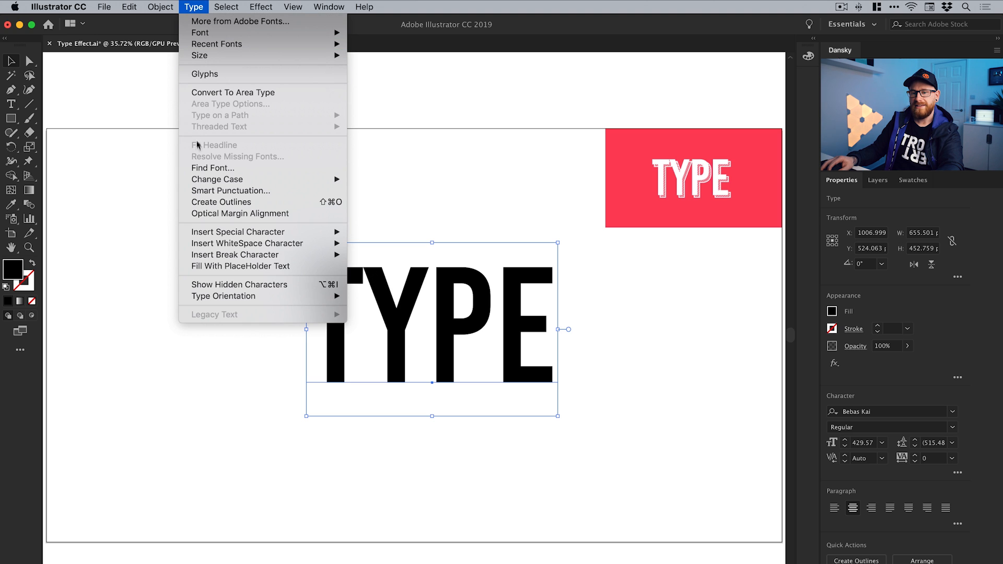
pyautogui.click(208, 203)
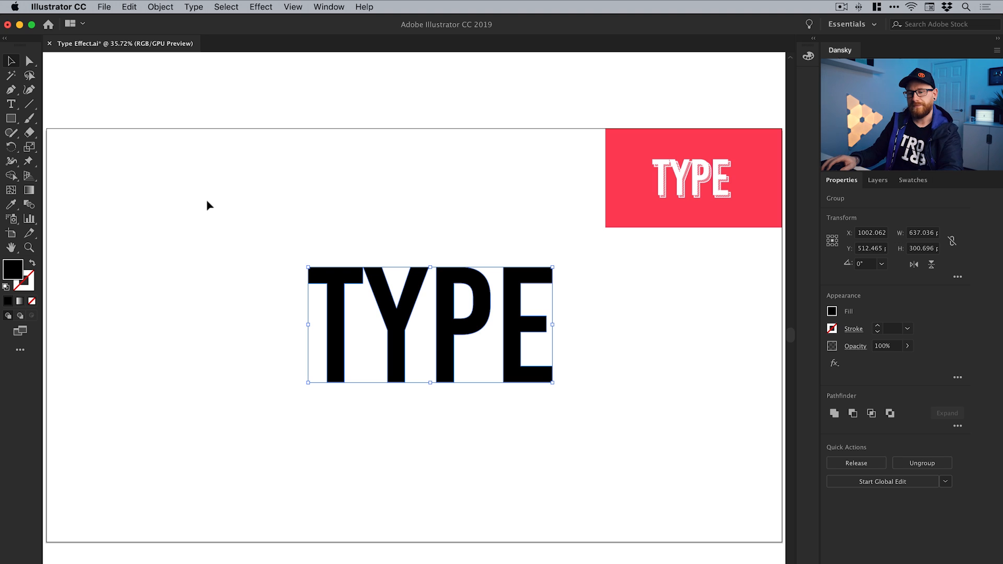
# Draw a 45-degree diagonal line about 842 px wide and high beside the artboard, and shift it slightly down and right
pyautogui.moveTo(195, 238); pyautogui.dragTo(489, 233)
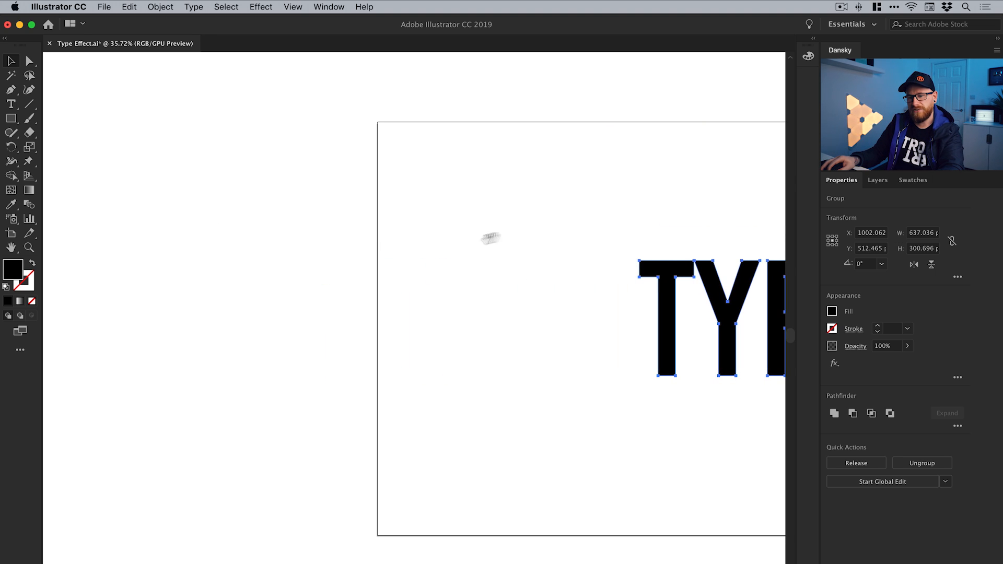
pyautogui.moveTo(304, 258); pyautogui.dragTo(470, 249)
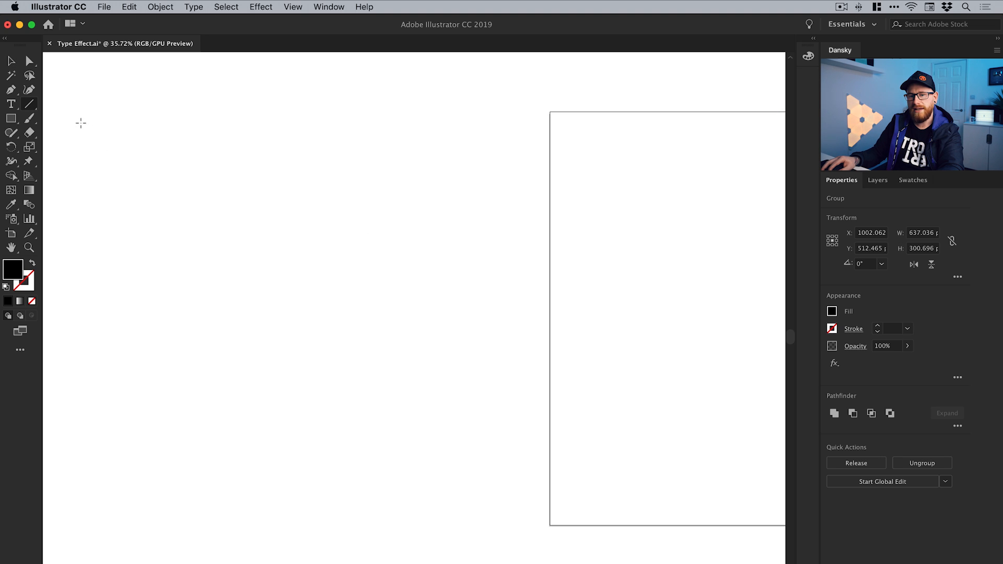
pyautogui.moveTo(81, 123)
pyautogui.mouseDown()
pyautogui.moveTo(215, 301)
pyautogui.moveTo(497, 352)
pyautogui.moveTo(298, 554)
pyautogui.moveTo(580, 350)
pyautogui.moveTo(293, 529)
pyautogui.moveTo(438, 430)
pyautogui.moveTo(441, 458)
pyautogui.moveTo(502, 487)
pyautogui.moveTo(289, 504)
pyautogui.moveTo(197, 536)
pyautogui.moveTo(346, 467)
pyautogui.moveTo(466, 125)
pyautogui.moveTo(463, 487)
pyautogui.moveTo(378, 468)
pyautogui.mouseUp()
pyautogui.press('v')
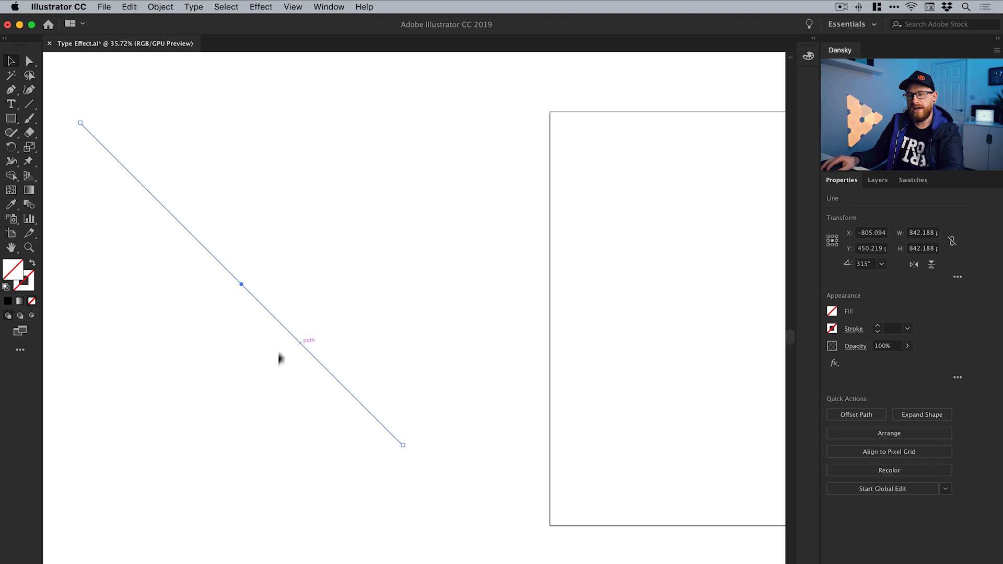
pyautogui.moveTo(605, 339); pyautogui.dragTo(264, 327)
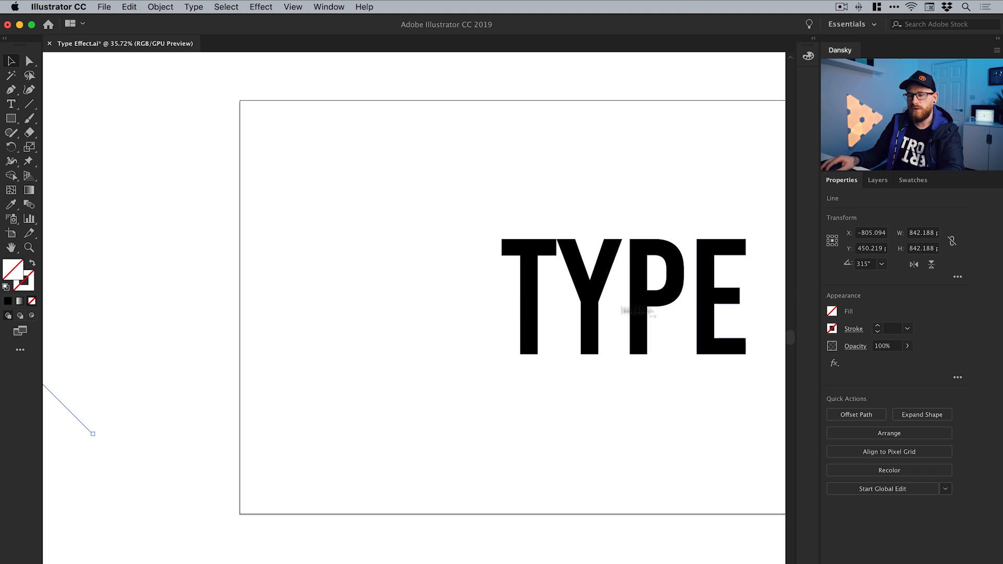
pyautogui.moveTo(186, 327); pyautogui.dragTo(428, 336)
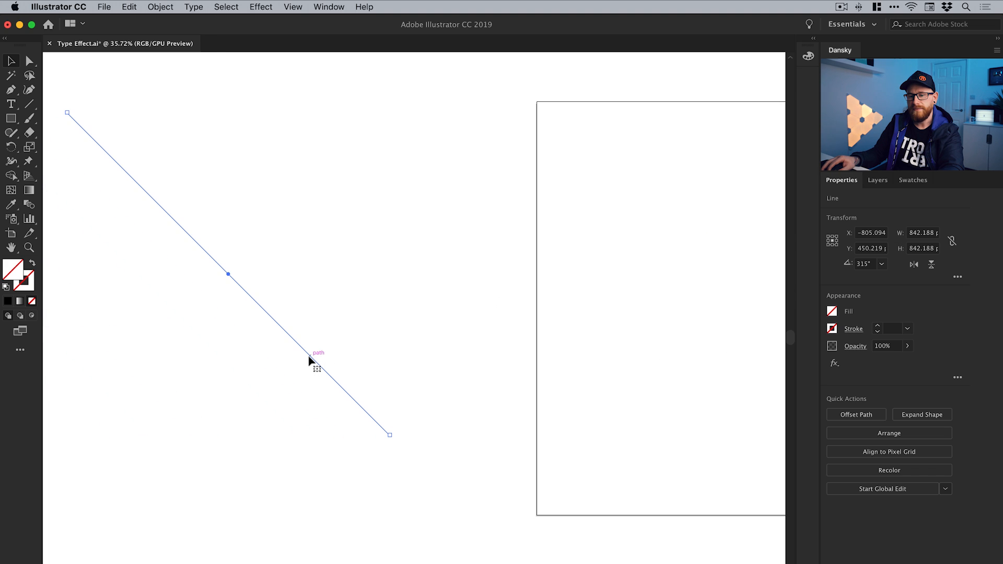
pyautogui.moveTo(314, 360); pyautogui.dragTo(331, 378)
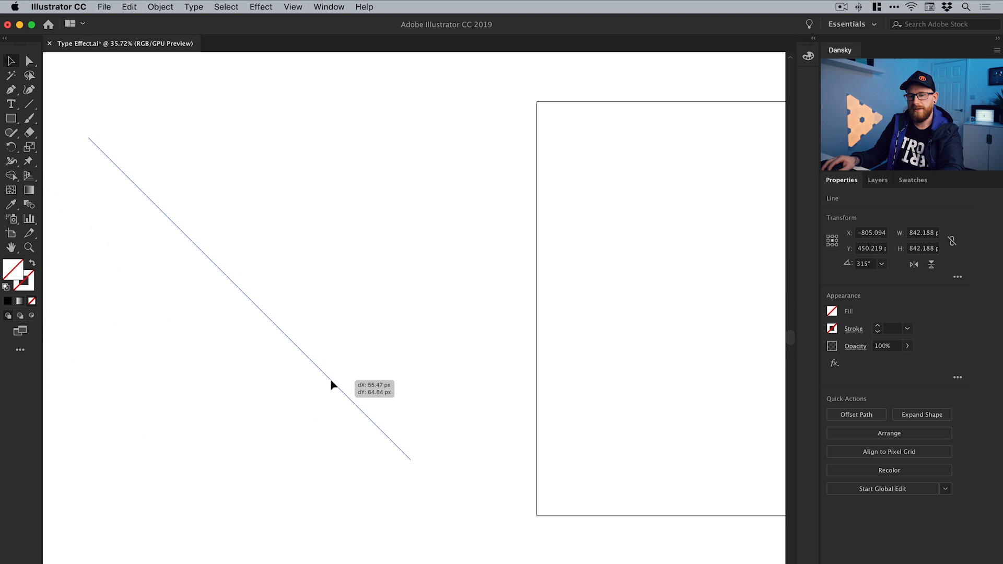
# Give the diagonal line a blue stroke with the colour 1574ff
pyautogui.doubleClick(30, 288)
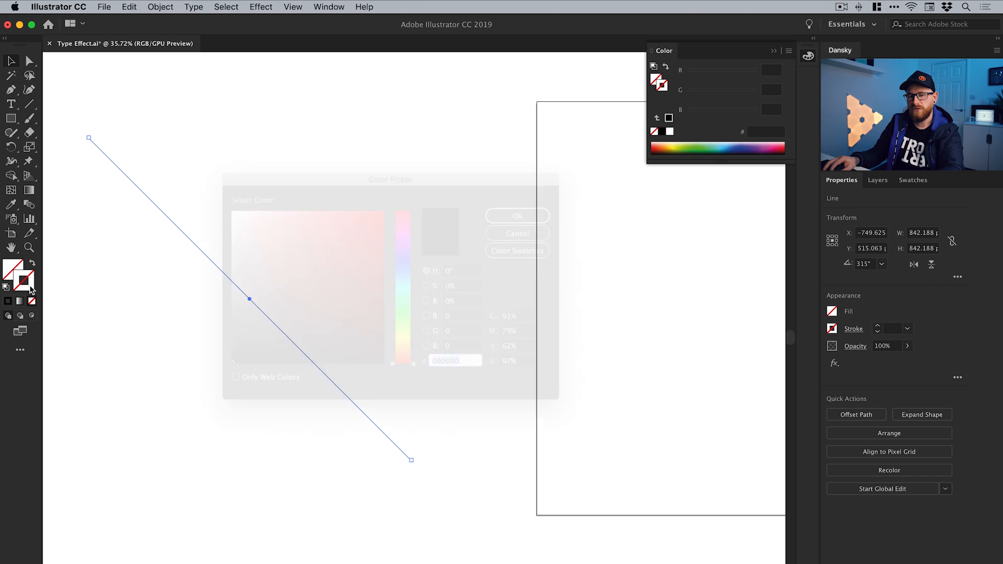
pyautogui.click(399, 272)
pyautogui.moveTo(351, 230); pyautogui.dragTo(371, 212)
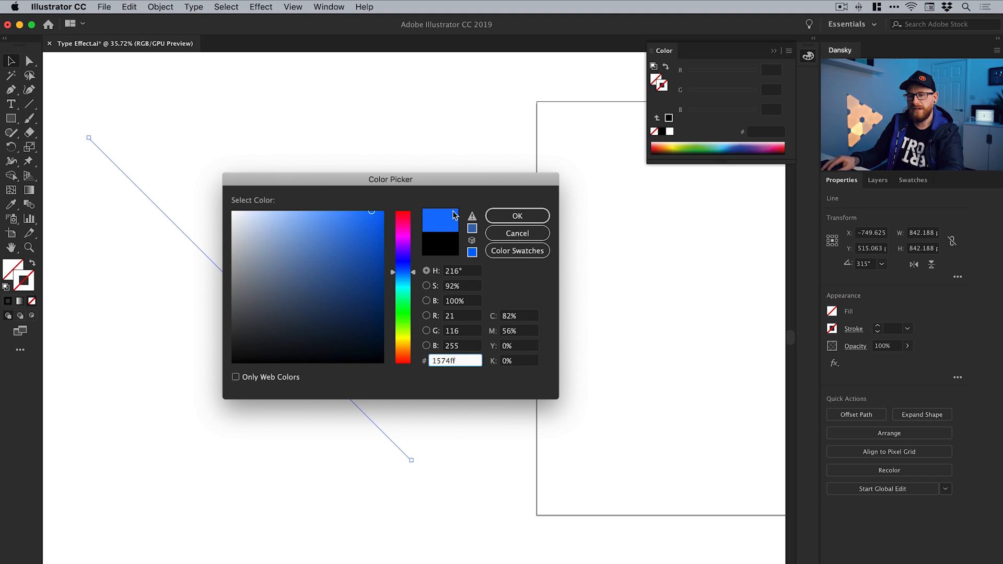
pyautogui.click(506, 219)
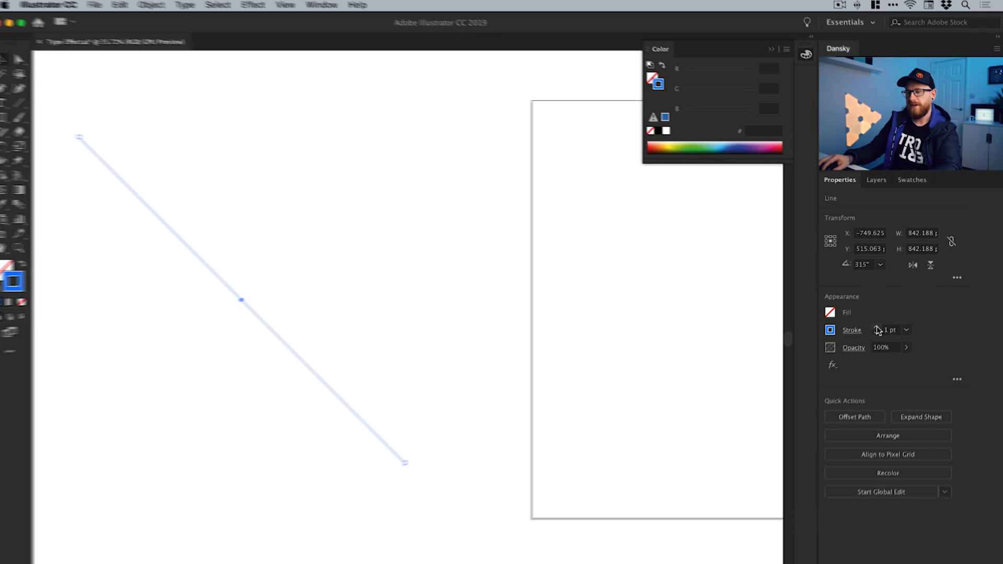
# Set the diagonal line's stroke weight to 6 pt and collapse the Color panel
pyautogui.click(817, 390)
pyautogui.click(816, 389)
pyautogui.click(817, 390)
pyautogui.click(817, 389)
pyautogui.click(881, 330)
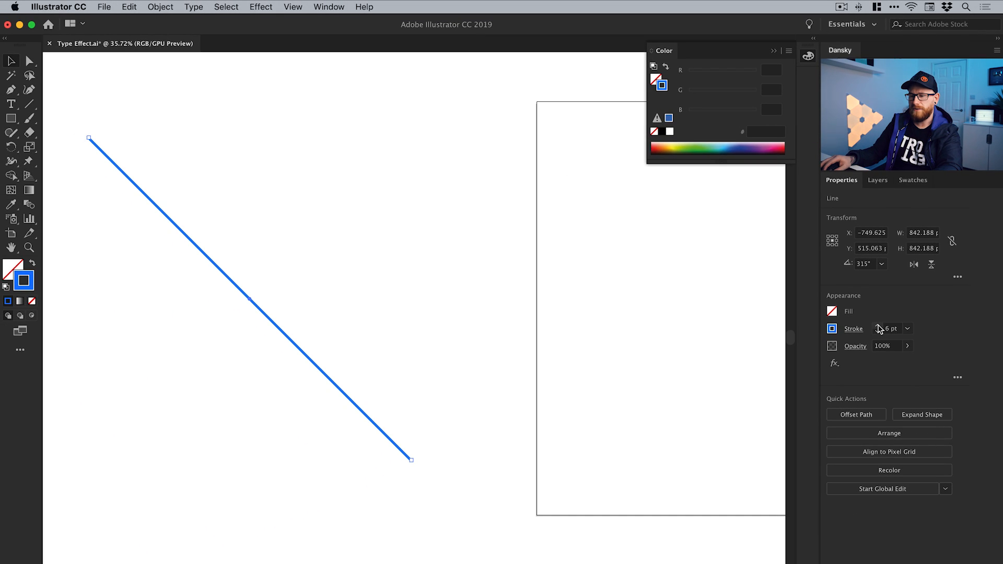
pyautogui.hscroll(5, 606, 336)
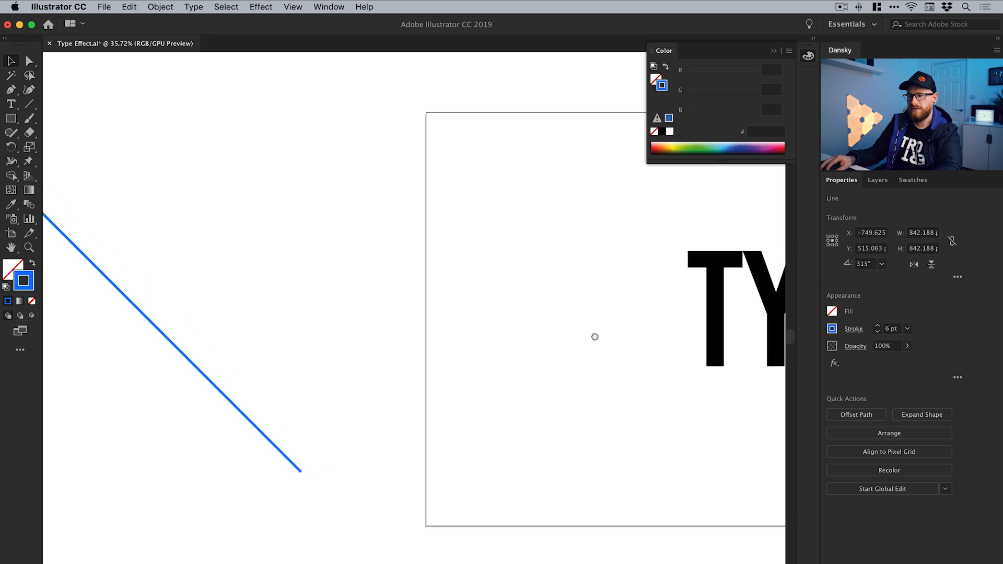
pyautogui.click(807, 58)
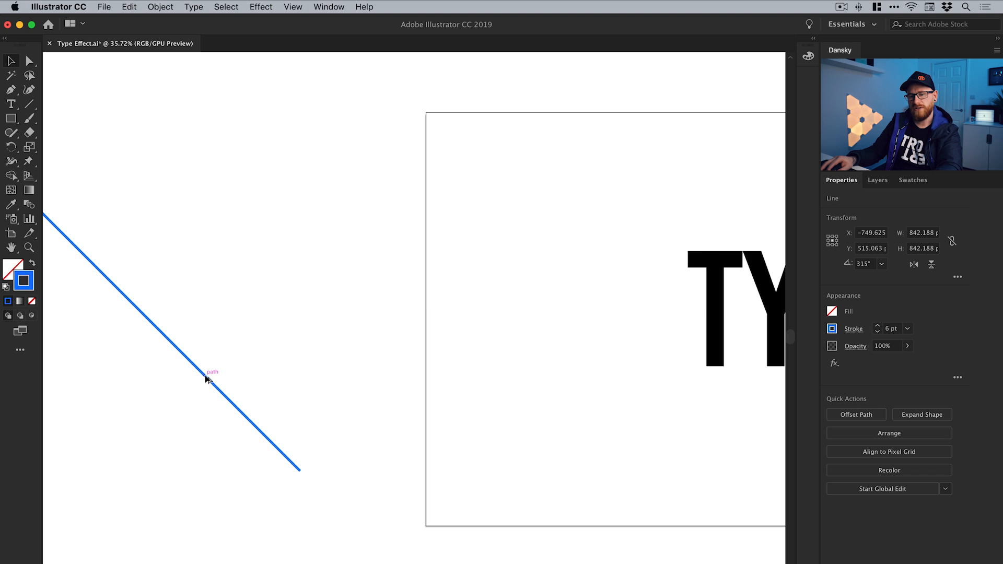
# Duplicate the diagonal line about 19 px horizontally towards the artboard, and repeat the duplication to build a stripe field about 2398 px wide
pyautogui.moveTo(206, 379)
pyautogui.mouseDown()
pyautogui.moveTo(235, 385)
pyautogui.moveTo(202, 381)
pyautogui.moveTo(237, 376)
pyautogui.moveTo(211, 376)
pyautogui.mouseUp()
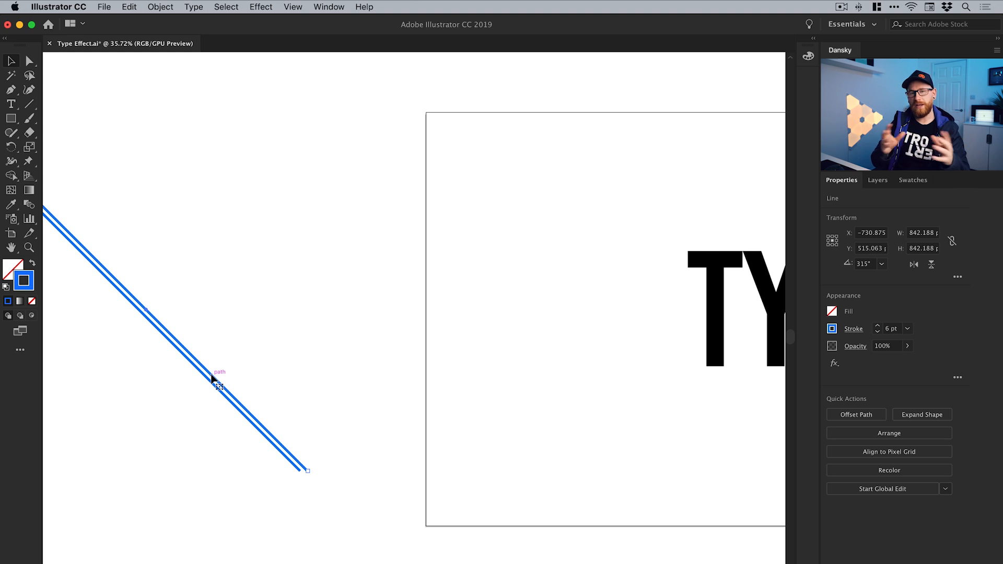
pyautogui.press('super+d')
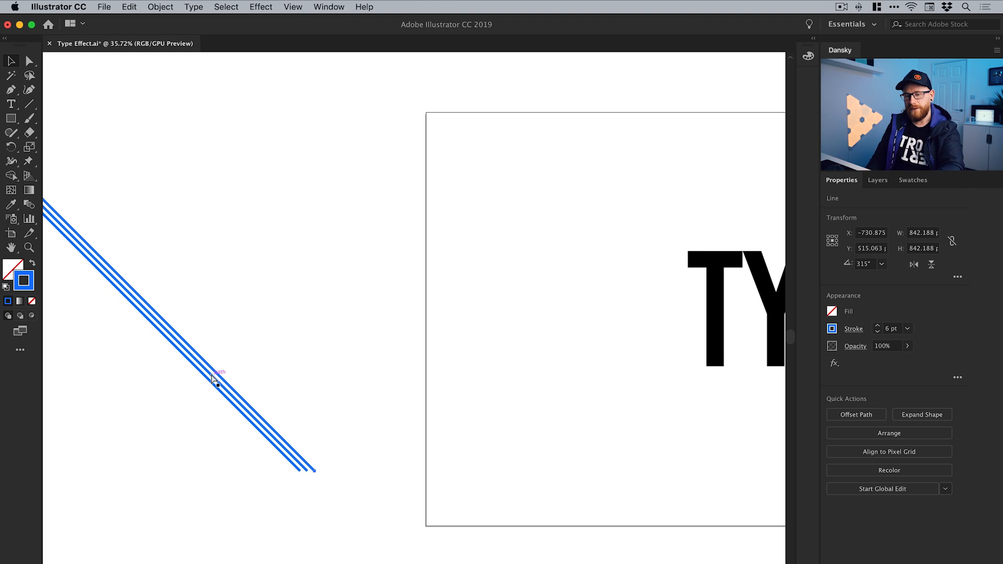
pyautogui.press('super+d')
pyautogui.press('super+d')
pyautogui.press('super+d')
pyautogui.press('super+d')
pyautogui.press('super+d')
pyautogui.press('super+d')
pyautogui.press('super+d')
pyautogui.press('super+d')
pyautogui.press('super+d')
pyautogui.press('super+d')
pyautogui.press('super+d')
pyautogui.press('super+d')
pyautogui.press('super+d')
pyautogui.press('super+d')
pyautogui.press('super+d')
pyautogui.press('super+d')
pyautogui.press('super+d')
pyautogui.press('super+d')
pyautogui.press('super+d')
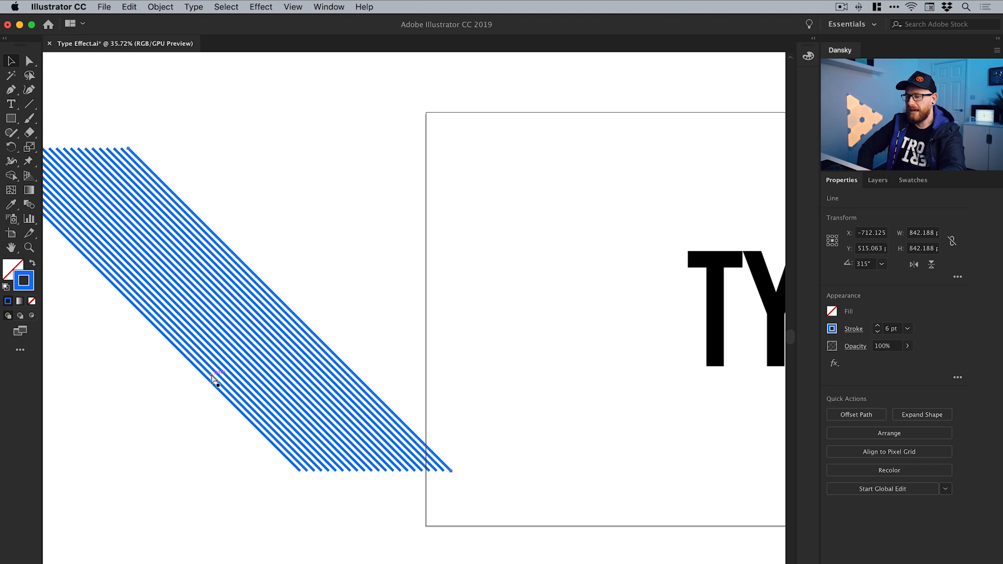
pyautogui.press('super+d')
pyautogui.press('super+d')
pyautogui.press('super+d')
pyautogui.press('super+d')
pyautogui.press('super+d')
pyautogui.press('super+d')
pyautogui.press('super+d')
pyautogui.press('super+d')
pyautogui.press('super+d')
pyautogui.press('super+d')
pyautogui.press('super+d')
pyautogui.press('super+d')
pyautogui.press('super+d')
pyautogui.press('super+d')
pyautogui.press('super+d')
pyautogui.press('super+d')
pyautogui.press('super+d')
pyautogui.press('super+d')
pyautogui.press('super+d')
pyautogui.press('super+d')
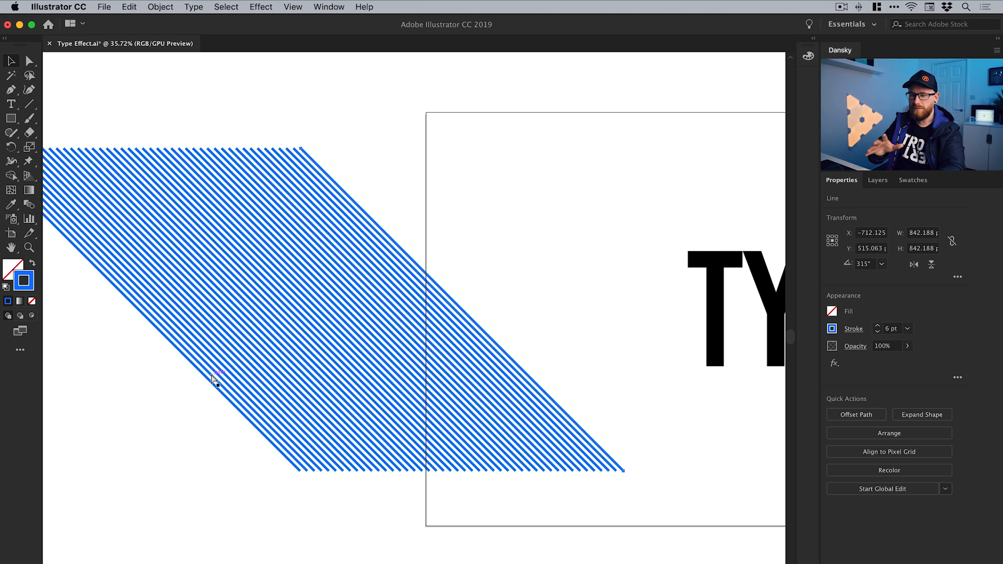
pyautogui.press('super+d')
pyautogui.press('super+d')
pyautogui.press('super+d')
pyautogui.press('super+d')
pyautogui.press('super+d')
pyautogui.press('super+d')
pyautogui.press('super+d')
pyautogui.press('super+d')
pyautogui.press('super+d')
pyautogui.press('super+d')
pyautogui.press('super+d')
pyautogui.press('super+d')
pyautogui.press('super+d')
pyautogui.press('super+d')
pyautogui.press('super+d')
pyautogui.press('super+d')
pyautogui.press('super+d')
pyautogui.press('super+d')
pyautogui.press('super+d')
pyautogui.press('super+d')
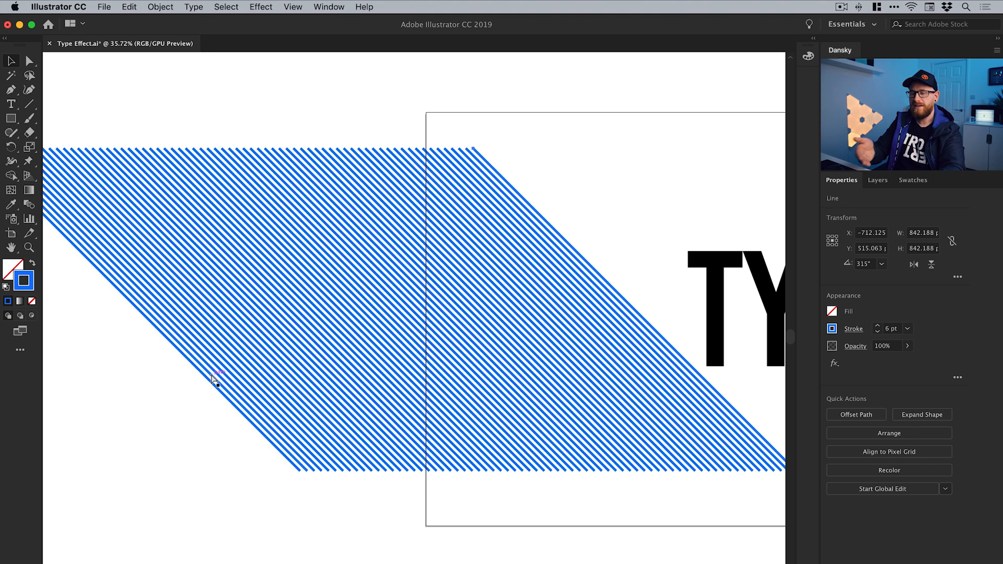
pyautogui.press('super+d')
pyautogui.press('super+d')
pyautogui.press('super+d')
pyautogui.press('super+d')
pyautogui.press('super+d')
pyautogui.press('super+d')
pyautogui.press('super+d')
pyautogui.press('super+d')
pyautogui.press('super+d')
pyautogui.press('super+d')
pyautogui.press('super+d')
pyautogui.press('super+d')
pyautogui.press('super+d')
pyautogui.press('super+d')
pyautogui.press('super+minus')
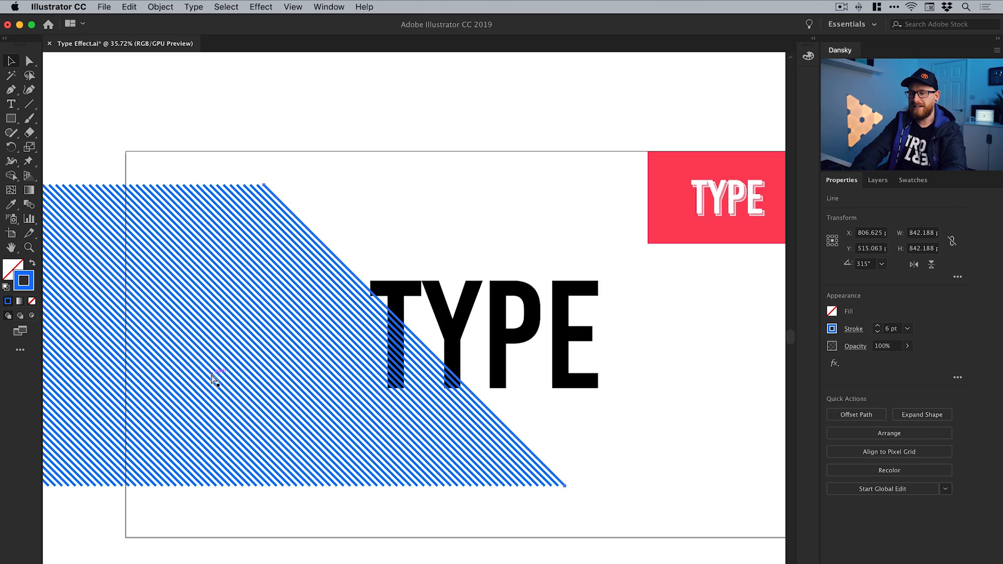
# Try the TYPE lettering over the middle of the stripe field to check that the stripes cover it
pyautogui.hscroll(-5, 220, 349)
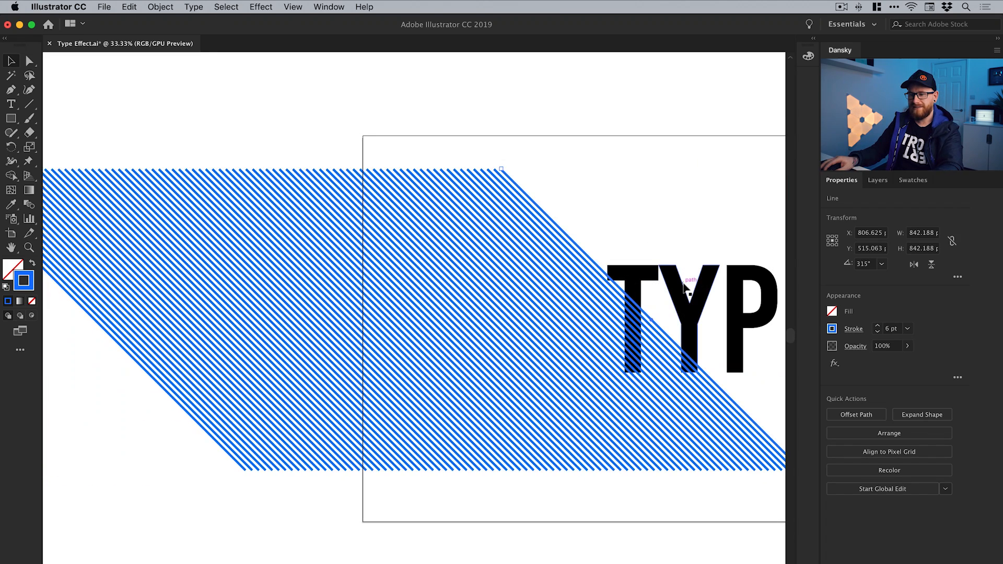
pyautogui.moveTo(684, 294); pyautogui.dragTo(319, 286)
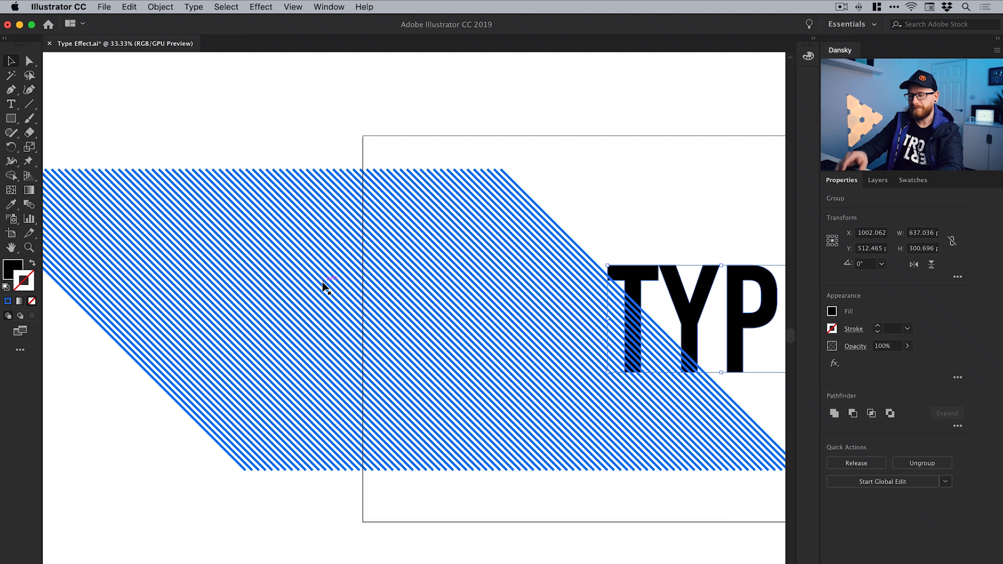
pyautogui.press('super+minus')
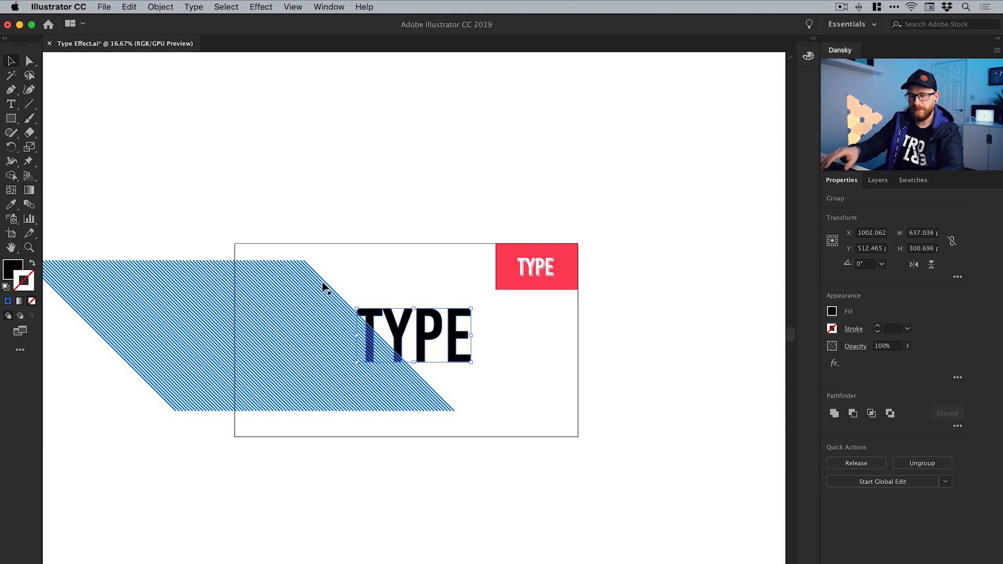
# Select all the blue diagonal lines and expand their fill and stroke into filled shapes
pyautogui.moveTo(304, 285); pyautogui.dragTo(495, 289)
pyautogui.moveTo(577, 250); pyautogui.dragTo(208, 284)
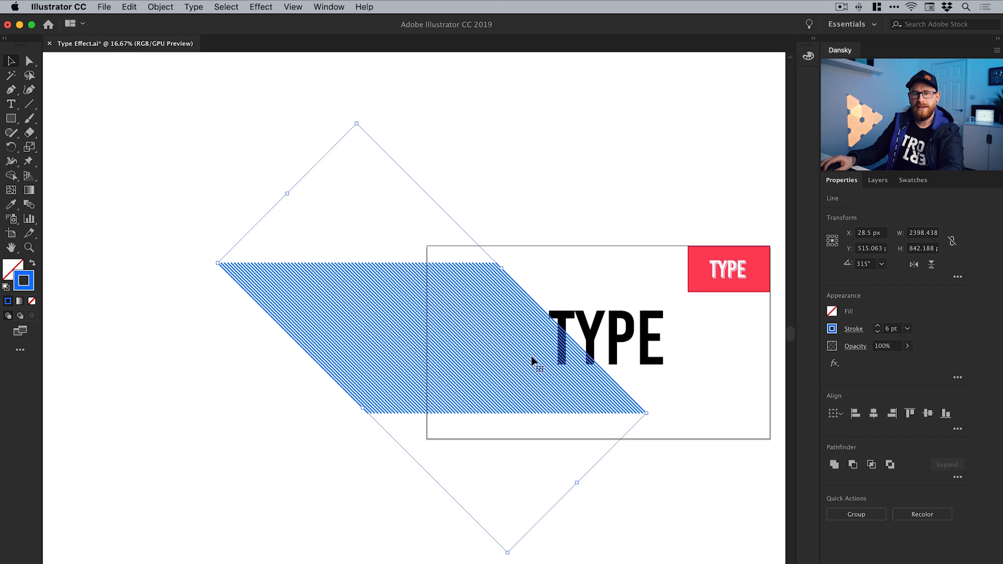
pyautogui.click(162, 8)
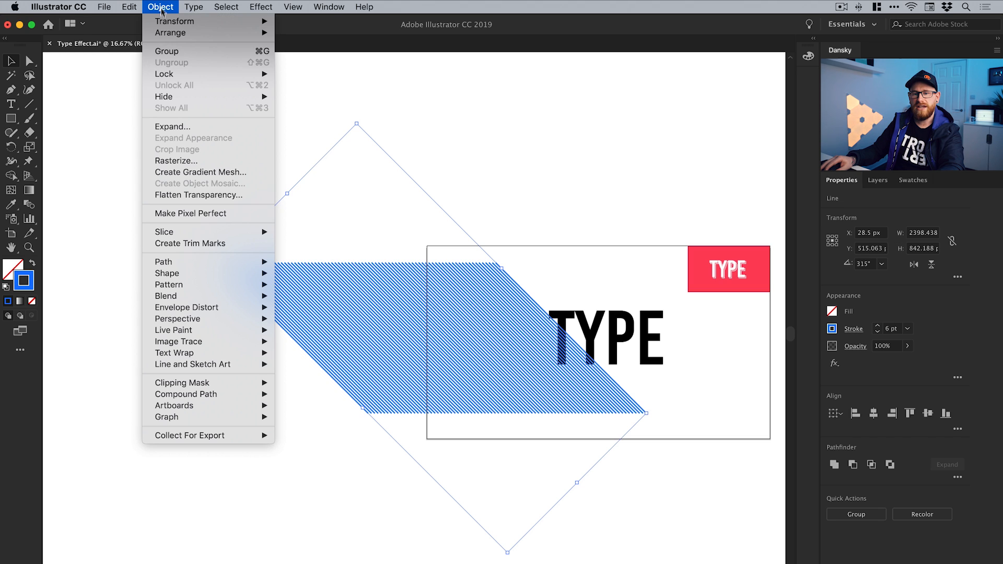
pyautogui.click(166, 129)
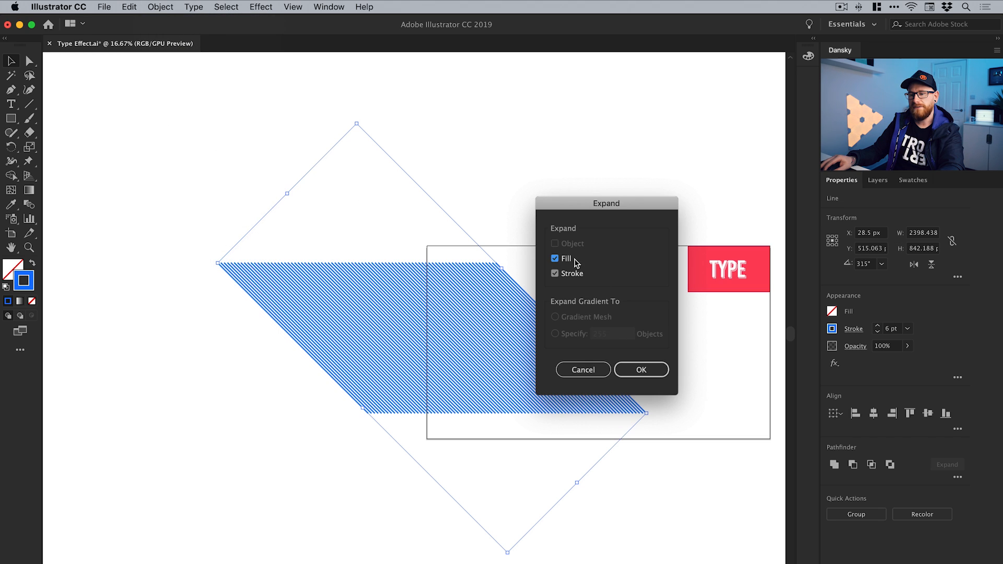
pyautogui.click(643, 370)
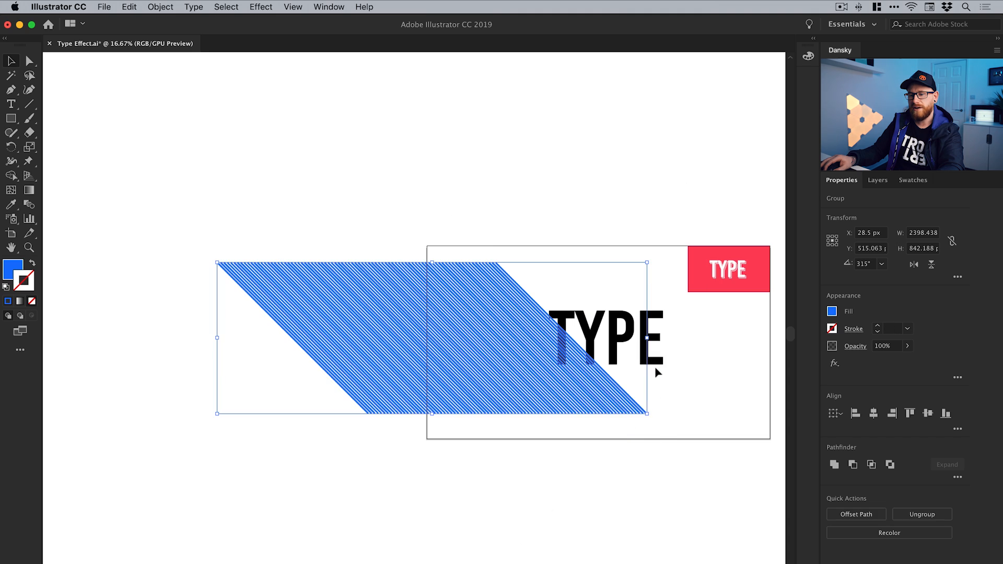
# Combine the expanded diagonal stripes into one compound path
pyautogui.press('super+equal')
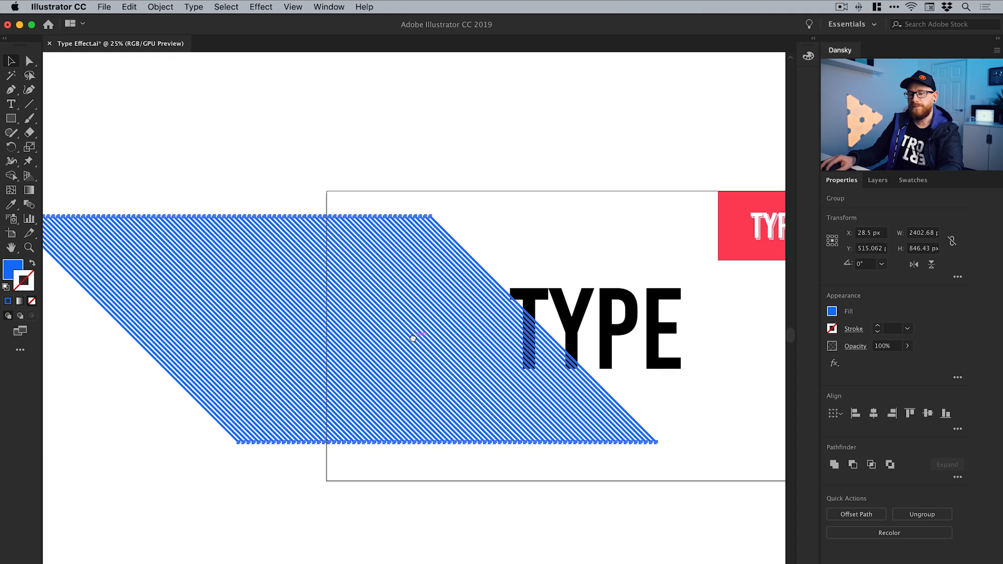
pyautogui.moveTo(415, 336); pyautogui.dragTo(479, 341)
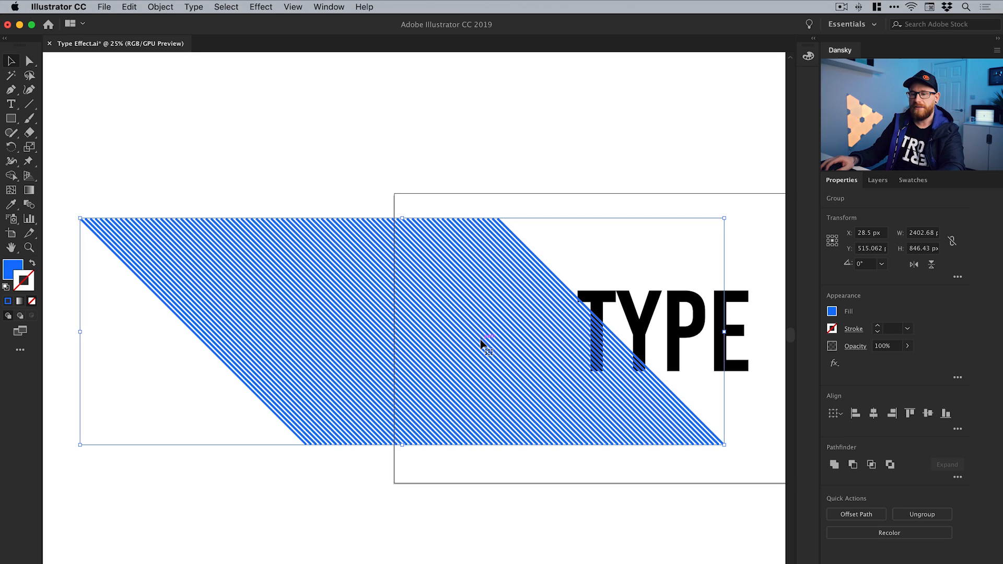
pyautogui.moveTo(656, 163); pyautogui.dragTo(79, 265)
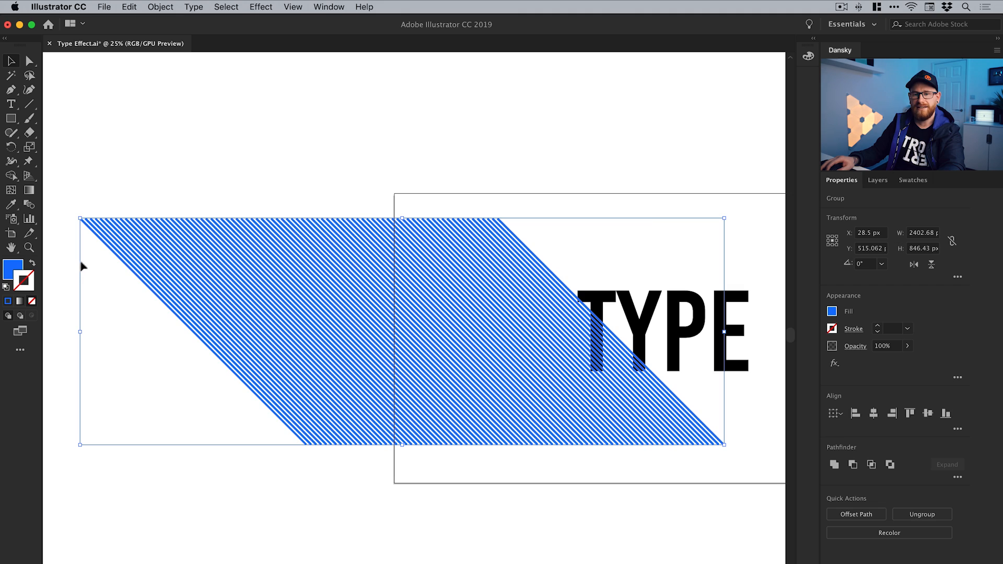
pyautogui.click(171, 5)
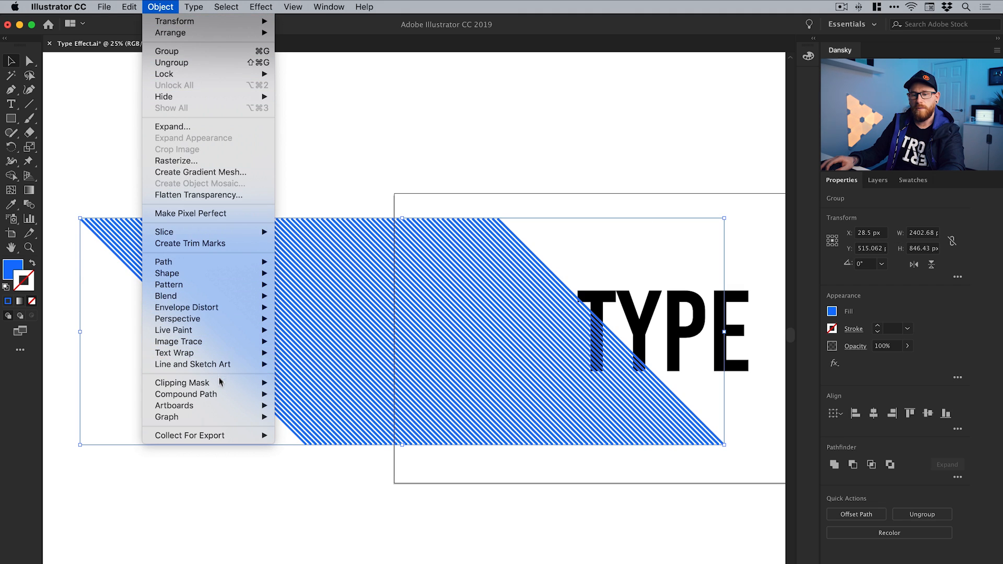
pyautogui.moveTo(254, 396)
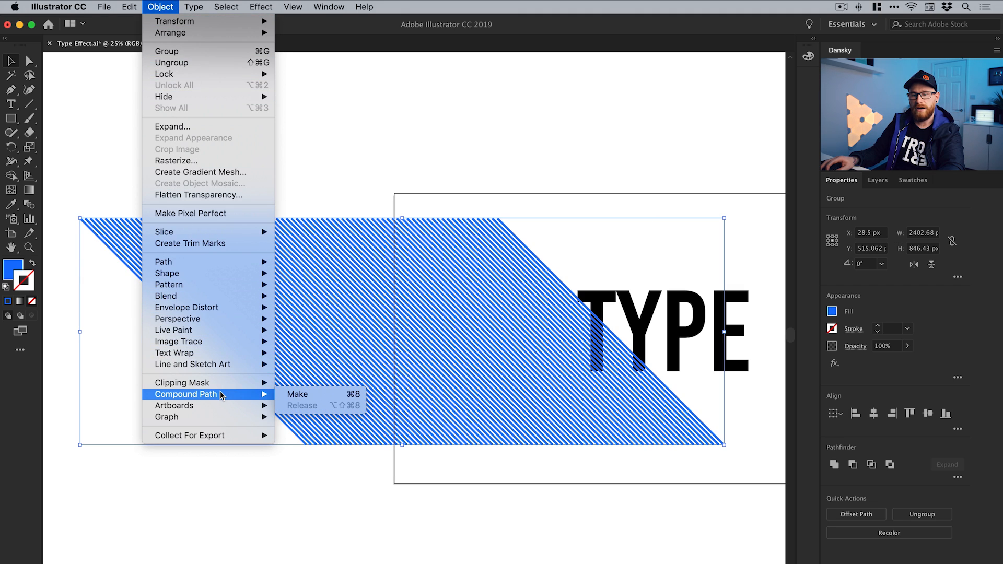
pyautogui.click(320, 395)
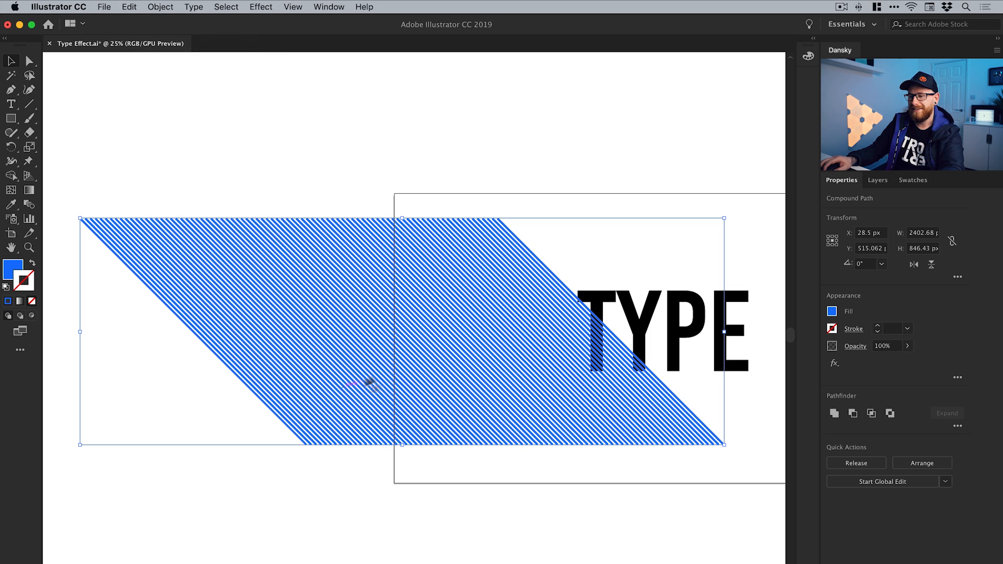
# Copy the black TYPE lettering and paste the duplicate in place
pyautogui.click(628, 320)
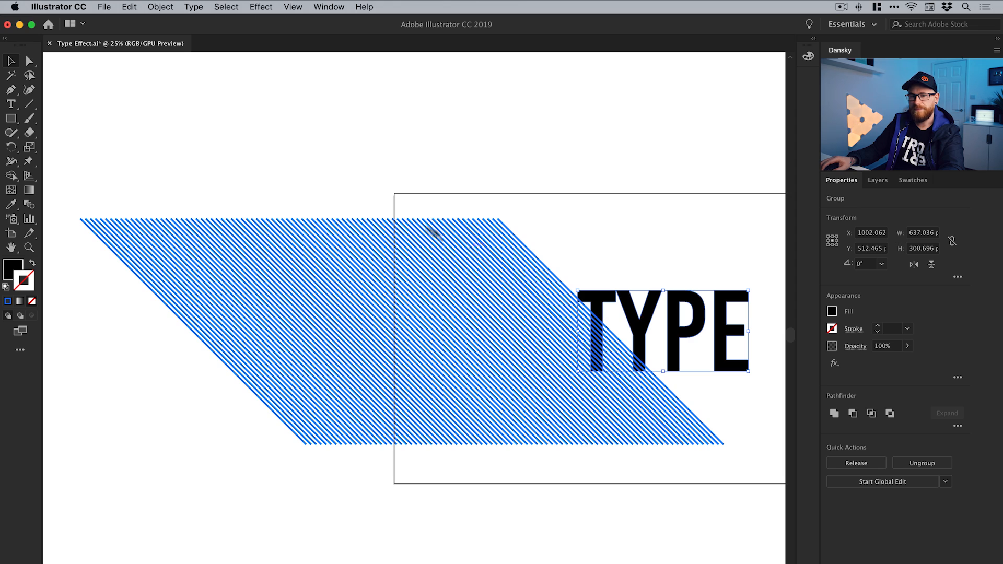
pyautogui.click(129, 7)
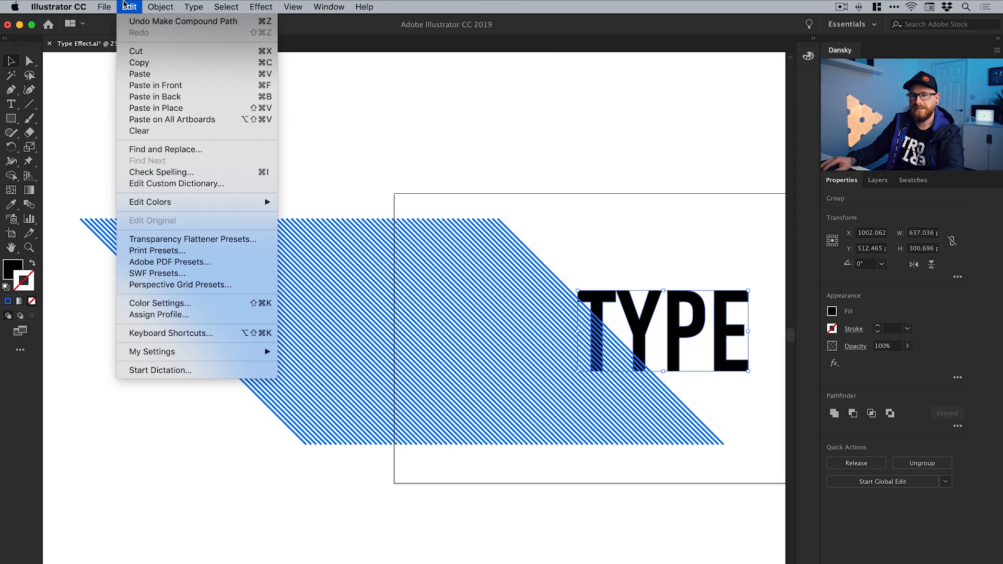
pyautogui.click(136, 62)
pyautogui.click(129, 6)
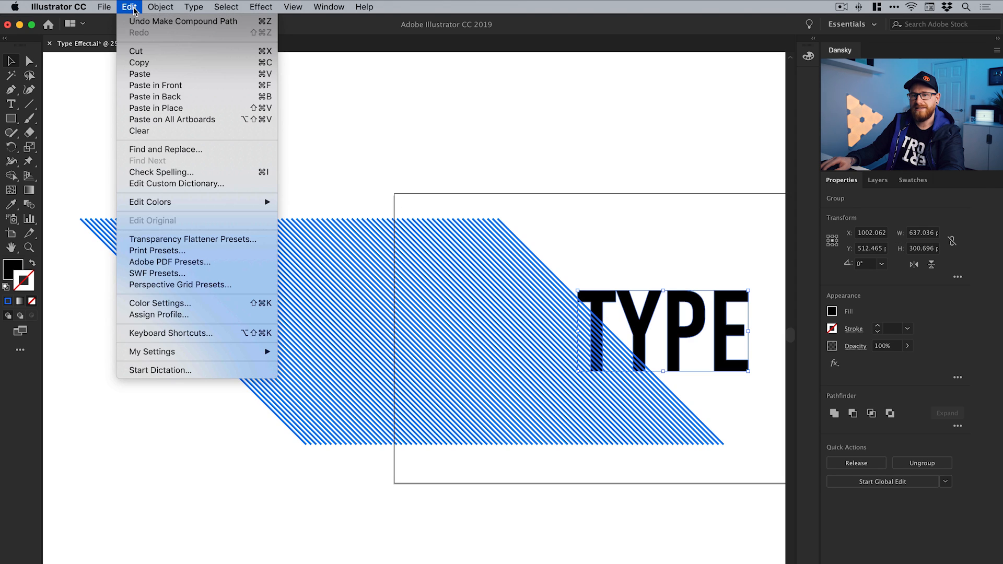
pyautogui.click(155, 108)
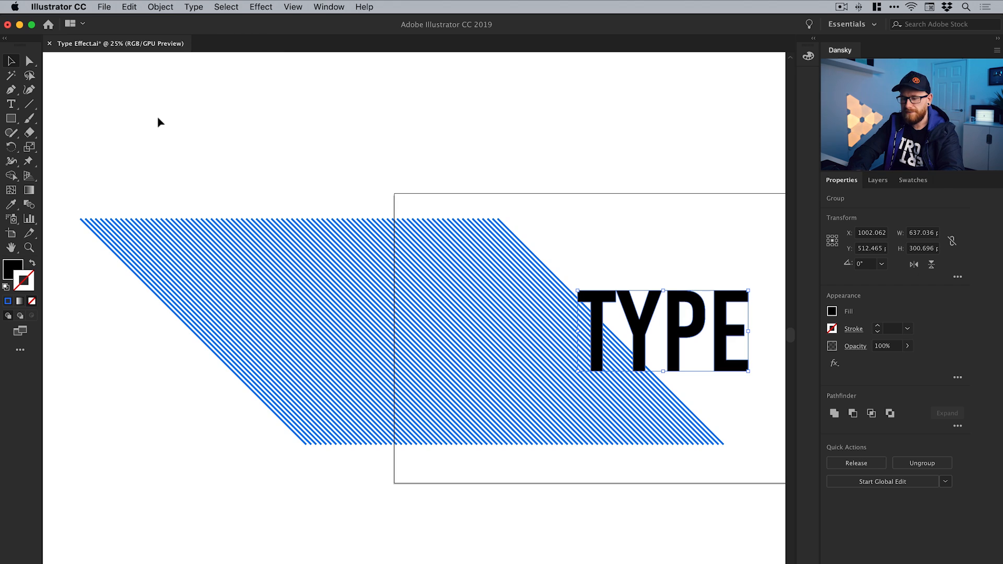
# Shift the TYPE duplicate horizontally about 870 px so that it lies fully over the blue stripes
pyautogui.press('Left')
pyautogui.press('Left')
pyautogui.press('Left')
pyautogui.press('Left')
pyautogui.press('Left')
pyautogui.press('Left')
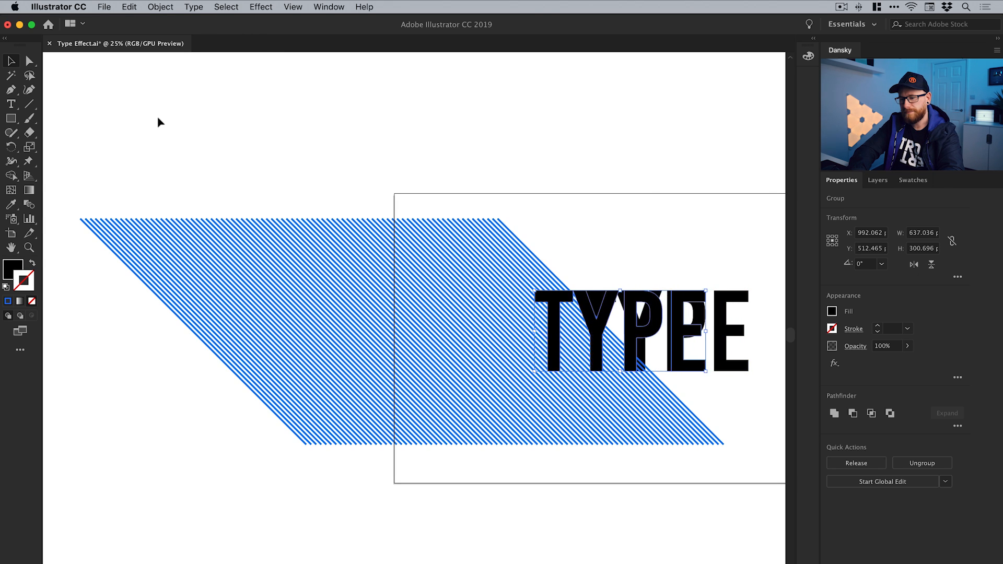
pyautogui.press('Left')
pyautogui.press('Left')
pyautogui.press('Left')
pyautogui.press('Left')
pyautogui.press('Left')
pyautogui.press('Left')
pyautogui.press('Left')
pyautogui.press('Left')
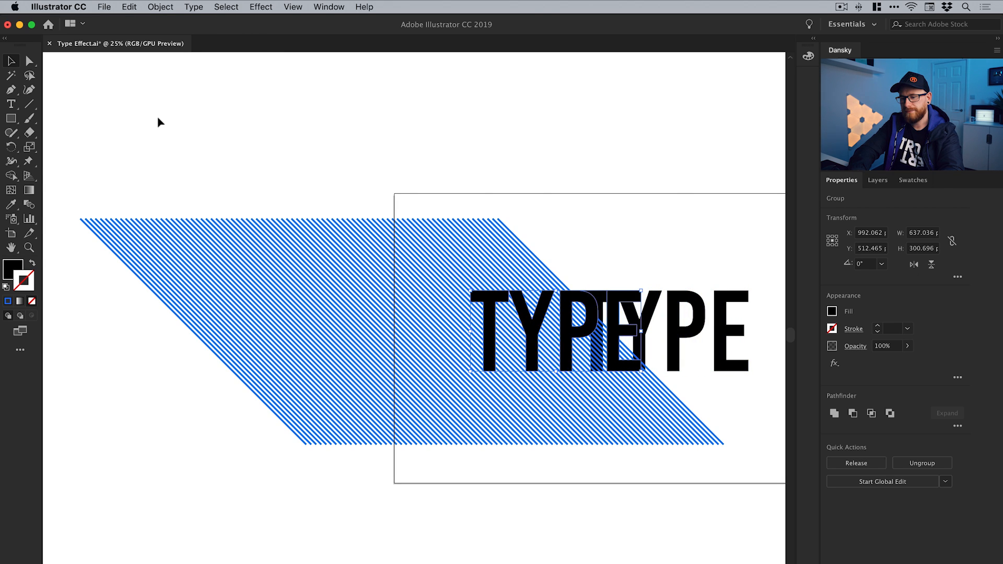
pyautogui.press('Left')
pyautogui.press('Left')
pyautogui.press('Left')
pyautogui.press('Left')
pyautogui.press('Left')
pyautogui.press('Left')
pyautogui.press('Left')
pyautogui.press('Left')
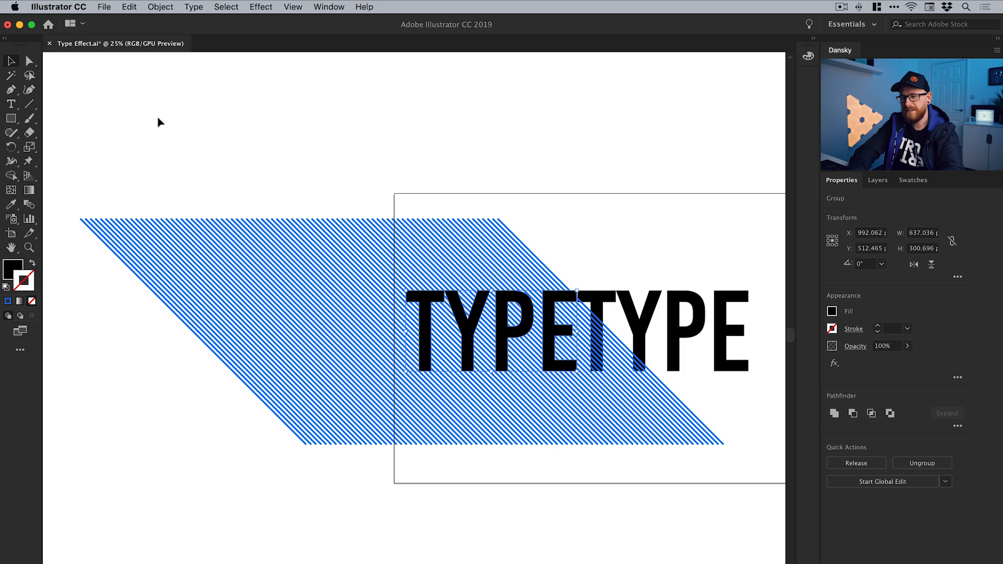
pyautogui.press('Left')
pyautogui.press('Left')
pyautogui.press('Left')
pyautogui.press('Left')
pyautogui.press('Left')
pyautogui.press('Left')
pyautogui.press('Left')
pyautogui.press('Left')
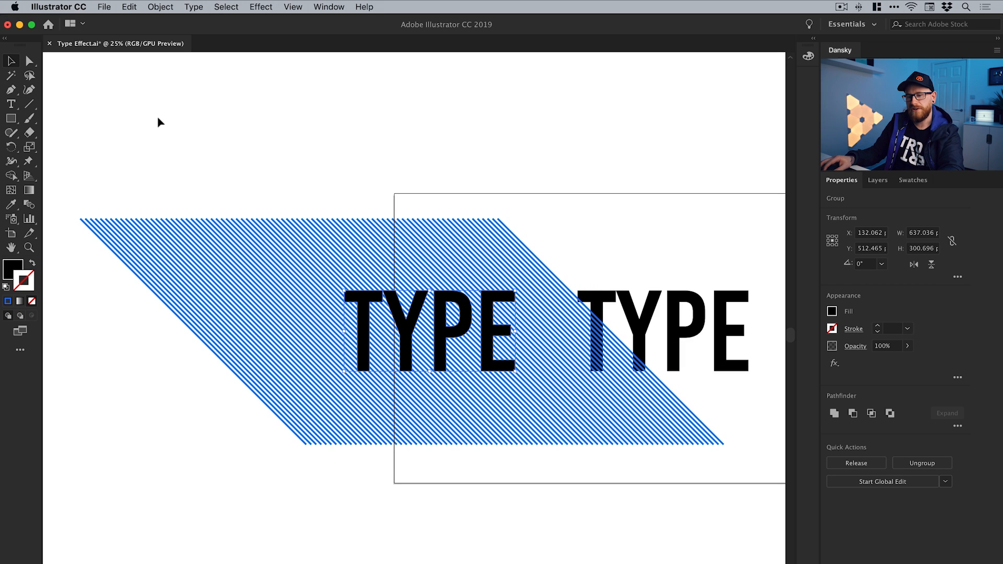
# Try to clip the stripes with the grouped TYPE duplicate, and undo the clipping mask
pyautogui.moveTo(176, 82); pyautogui.dragTo(539, 452)
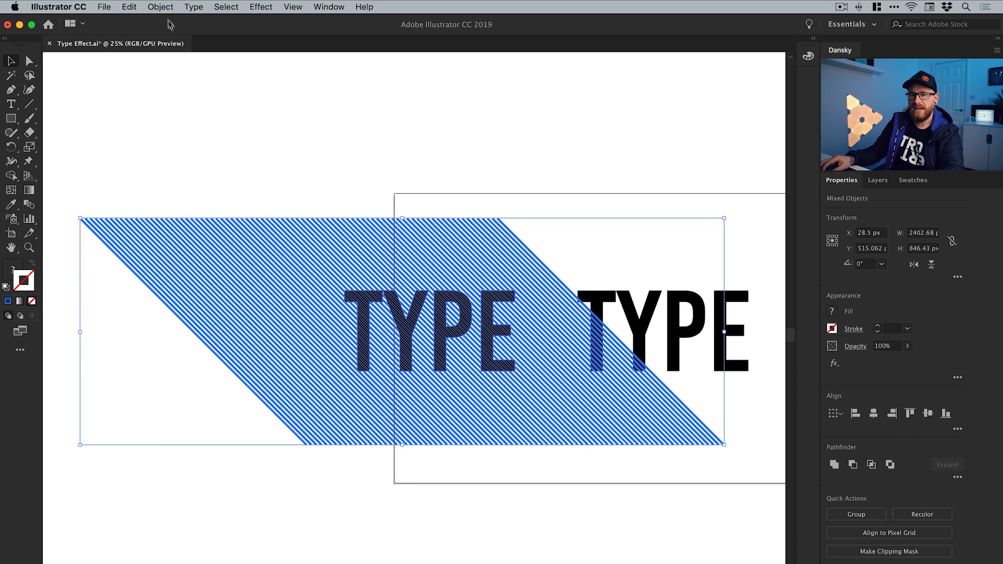
pyautogui.click(161, 8)
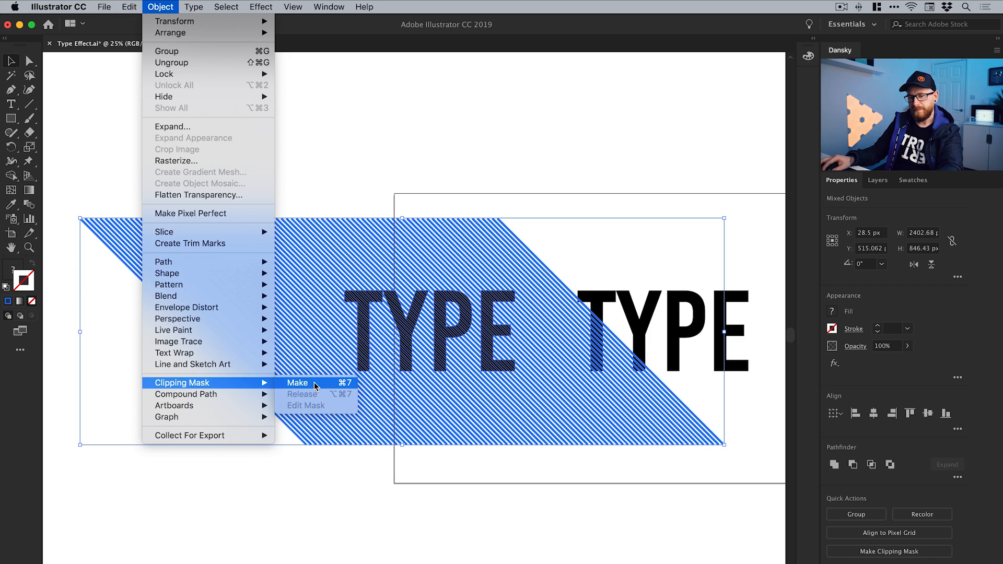
pyautogui.click(315, 383)
pyautogui.click(337, 207)
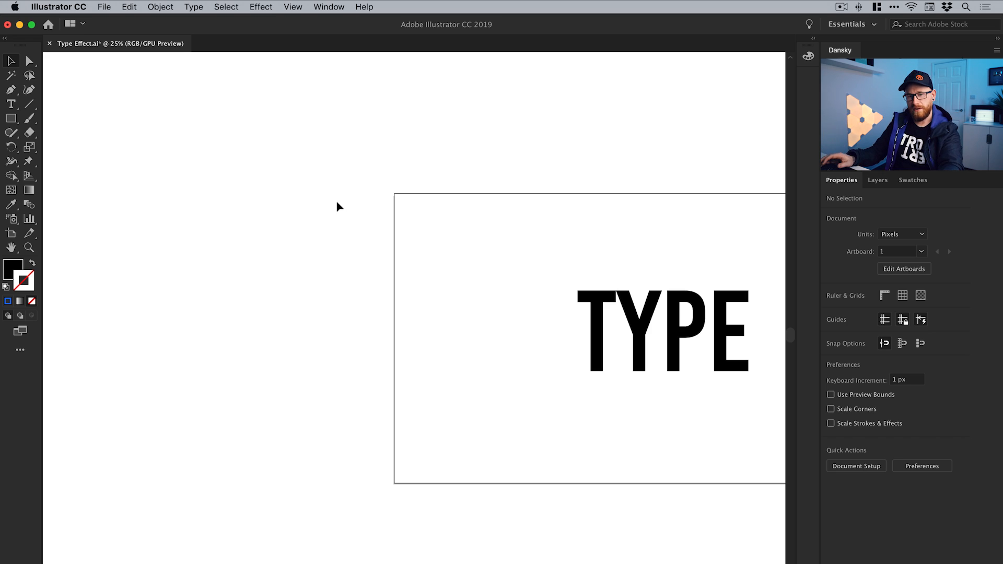
pyautogui.click(137, 6)
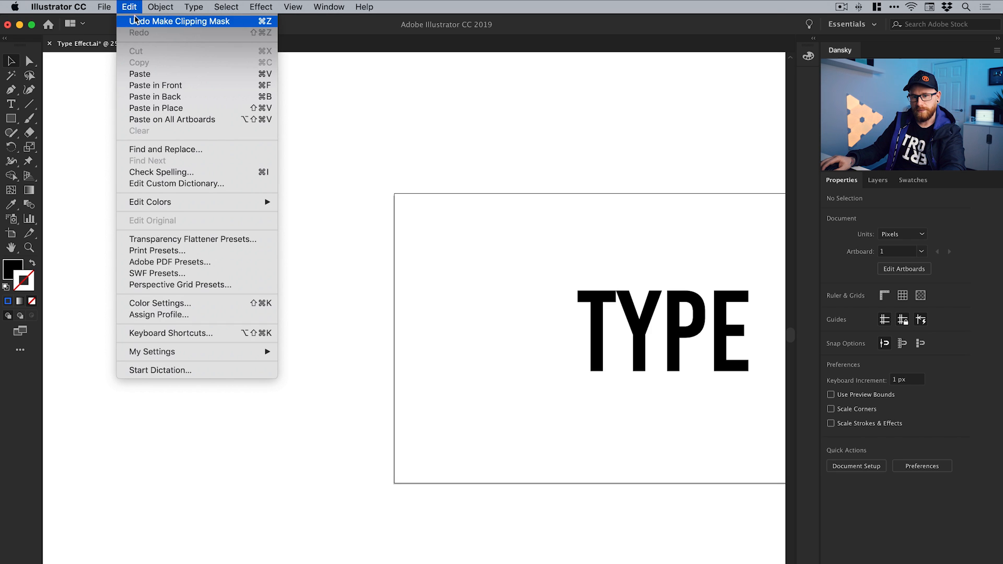
pyautogui.click(134, 21)
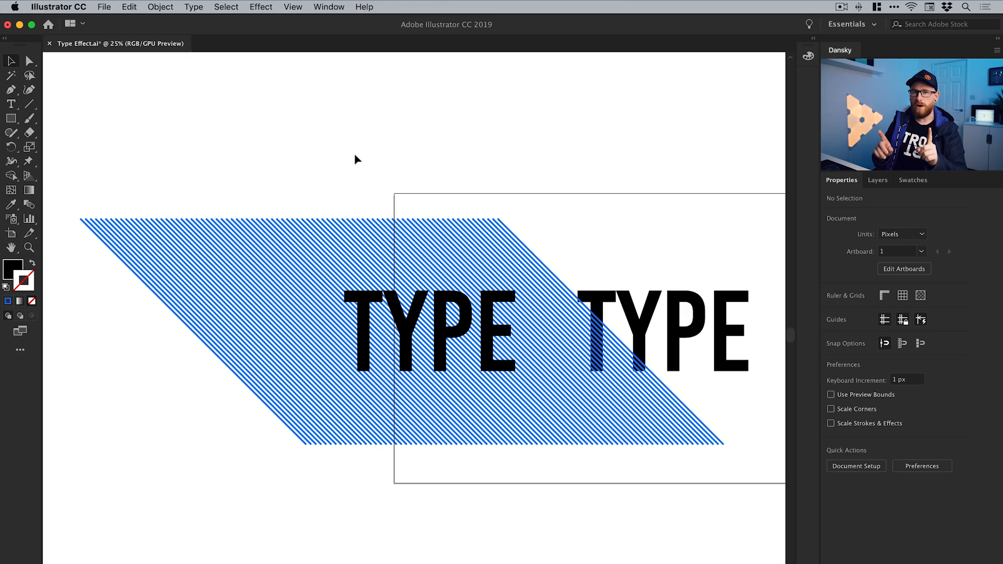
# Convert the grouped TYPE duplicate lying over the blue stripes into a single compound path
pyautogui.press('z')
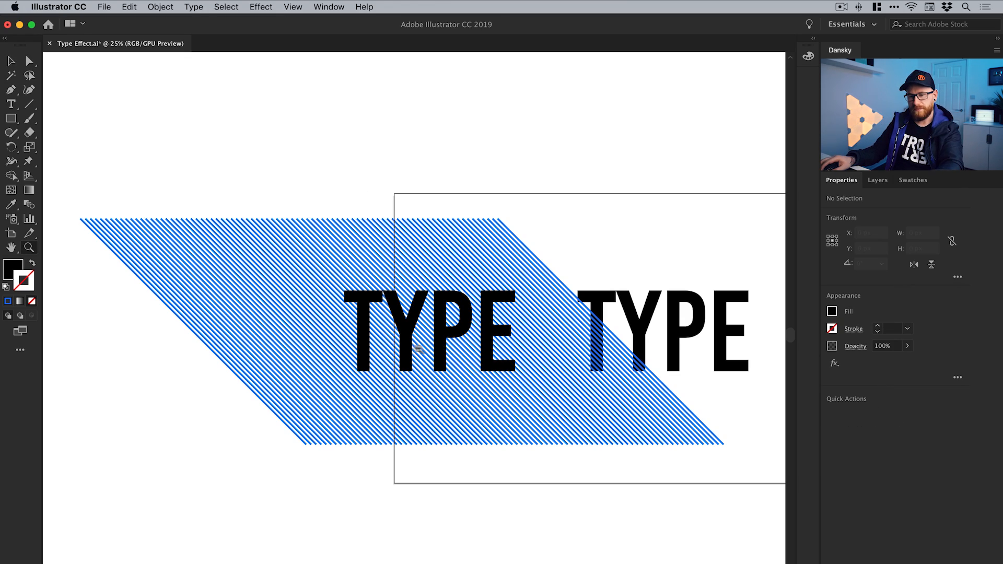
pyautogui.click(416, 342)
pyautogui.click(431, 330)
pyautogui.click(416, 331)
pyautogui.press('v')
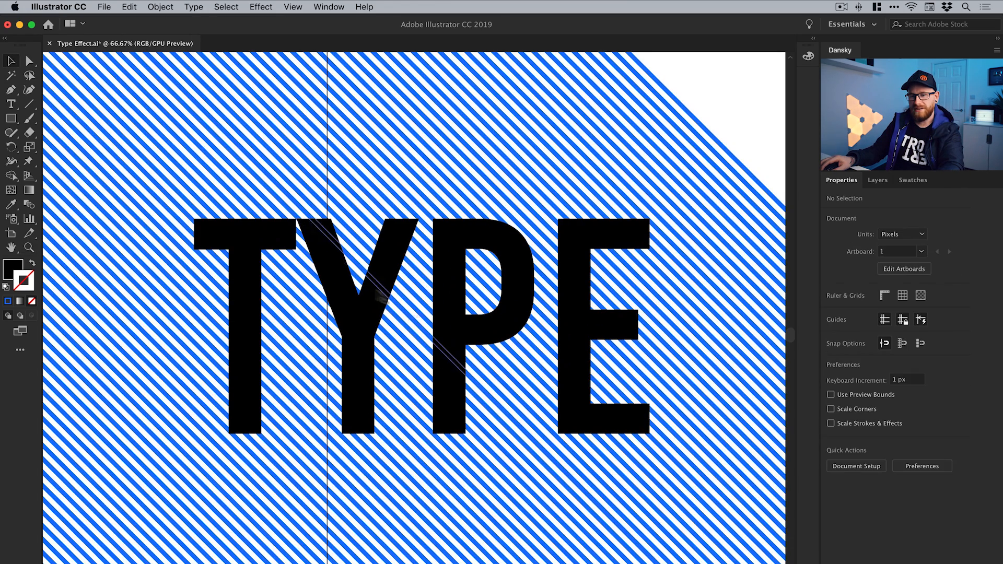
pyautogui.click(254, 313)
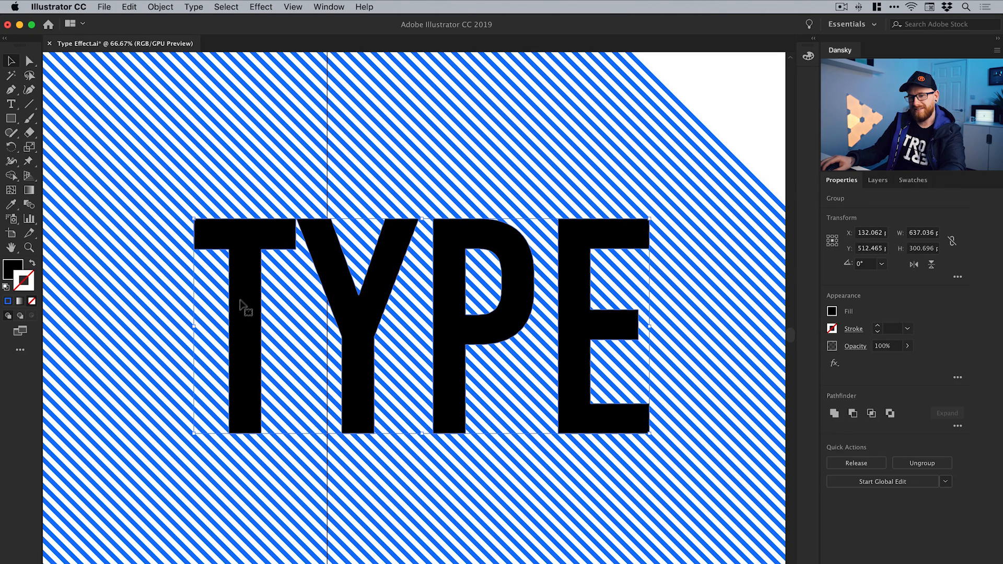
pyautogui.click(160, 7)
pyautogui.moveTo(260, 396)
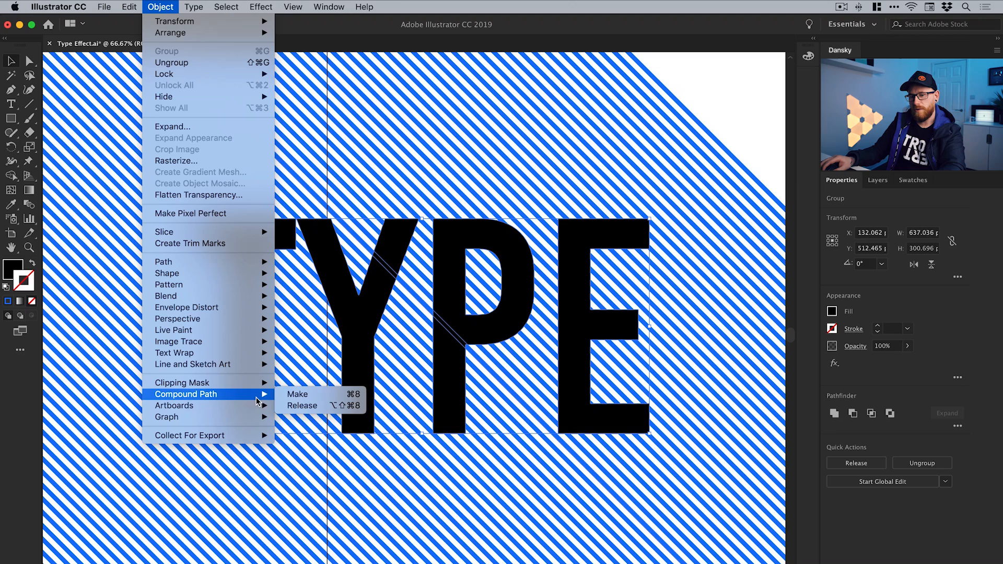
pyautogui.click(315, 395)
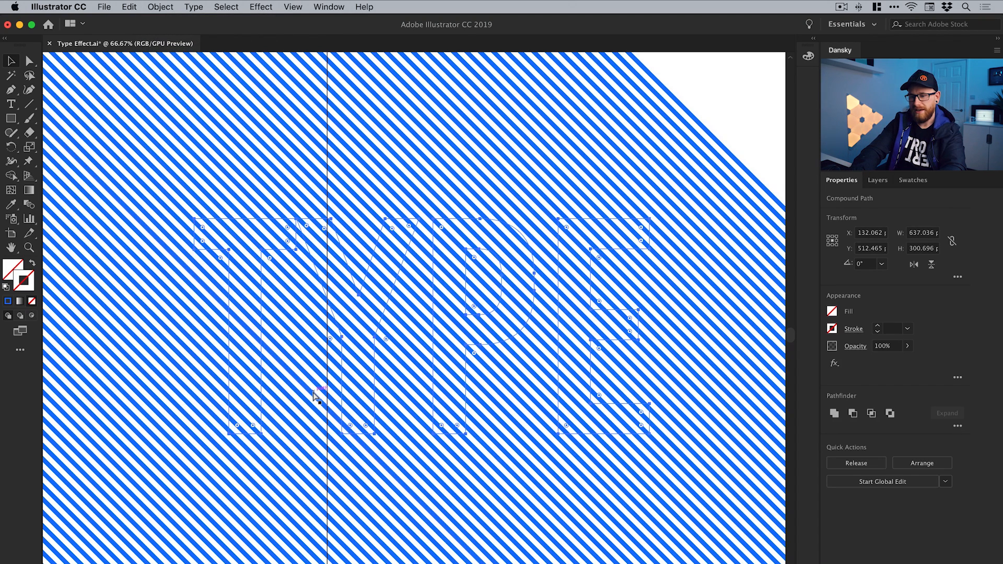
# Fill the TYPE compound path over the stripes with red ff3333 and deselect it
pyautogui.press('super+minus')
pyautogui.press('super+minus')
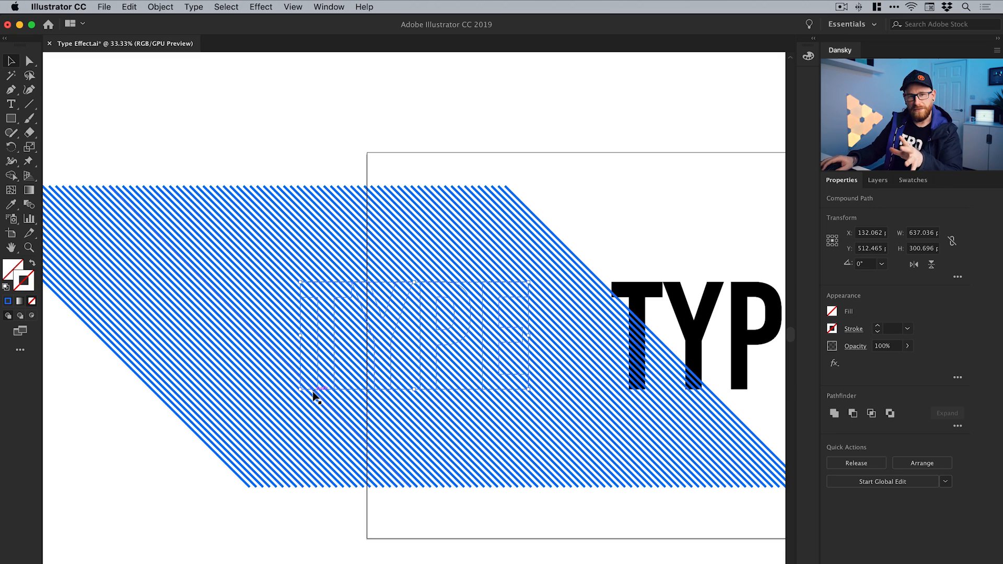
pyautogui.doubleClick(17, 269)
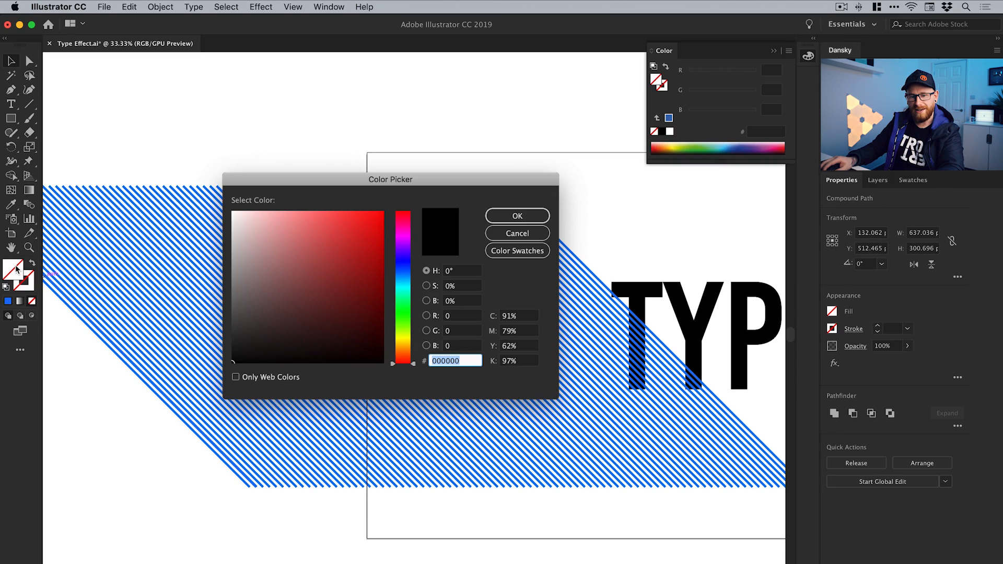
pyautogui.moveTo(348, 226); pyautogui.dragTo(354, 211)
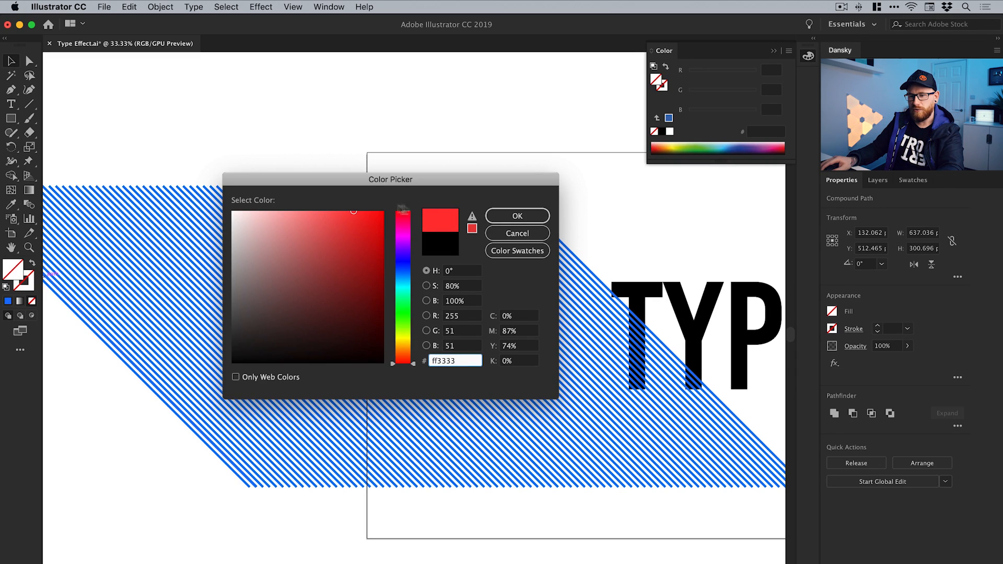
pyautogui.click(497, 218)
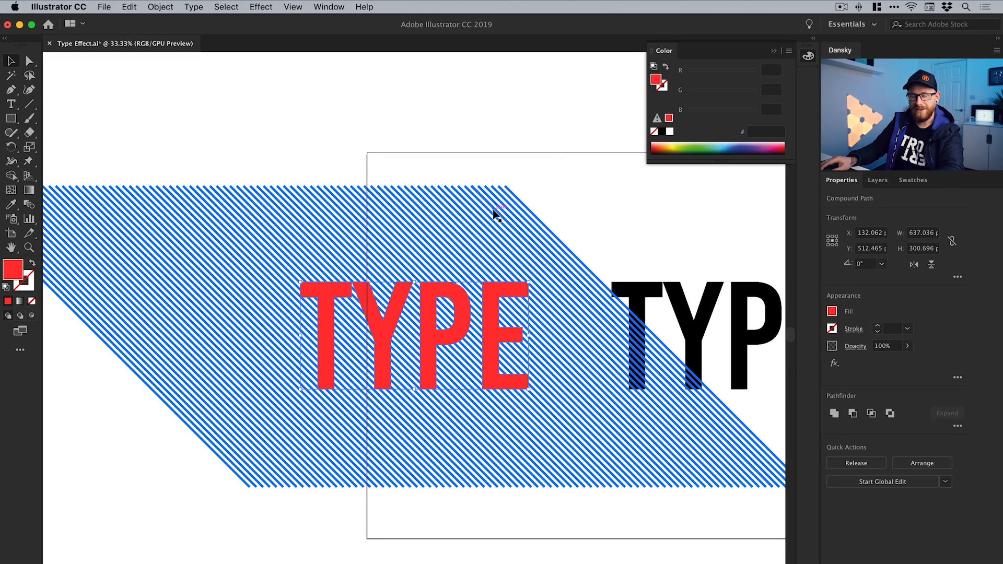
pyautogui.click(326, 161)
# Make a clipping mask from the blue stripes and the red TYPE compound path on top of them
pyautogui.moveTo(307, 157); pyautogui.dragTo(377, 157)
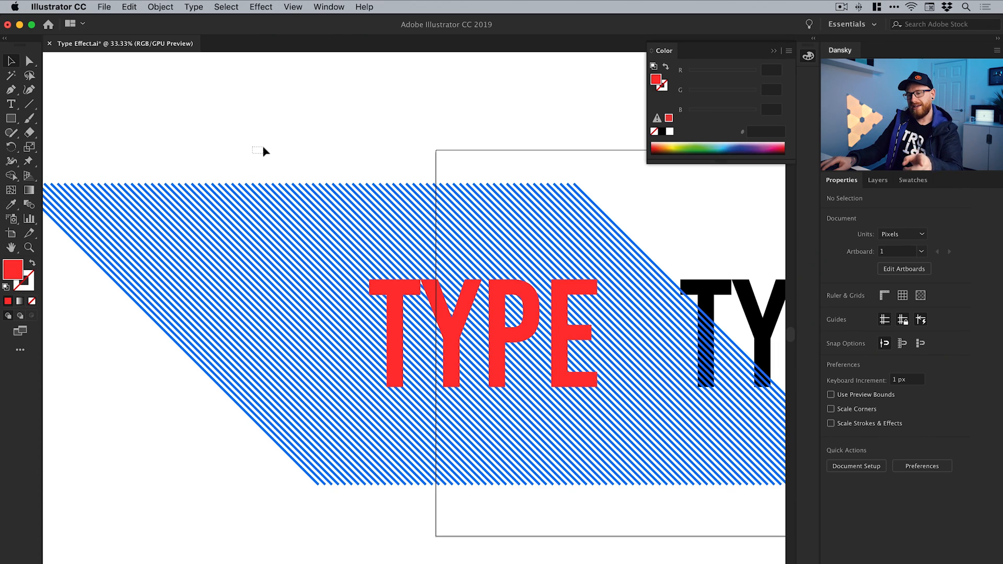
pyautogui.moveTo(262, 151); pyautogui.dragTo(588, 460)
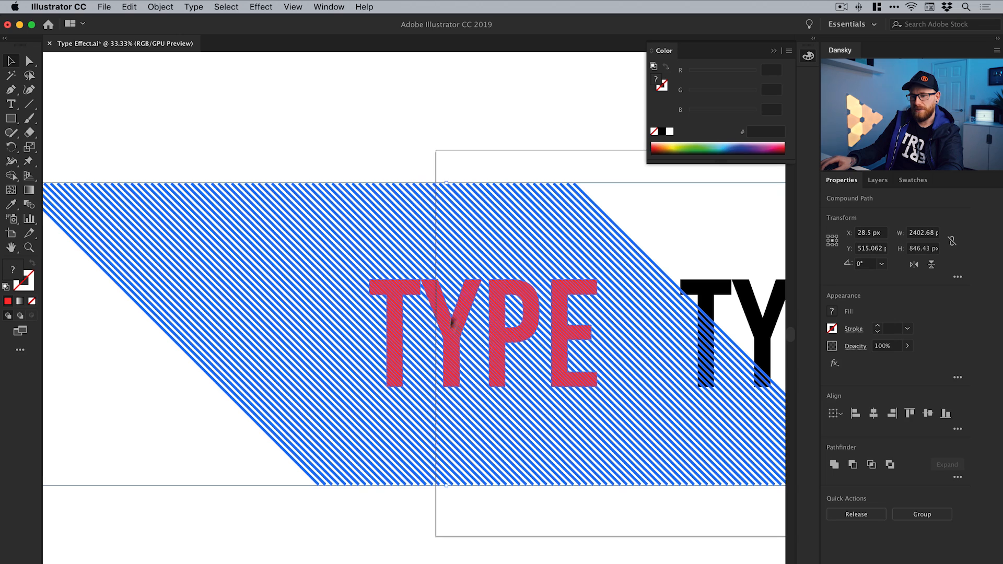
pyautogui.click(166, 6)
pyautogui.moveTo(239, 386)
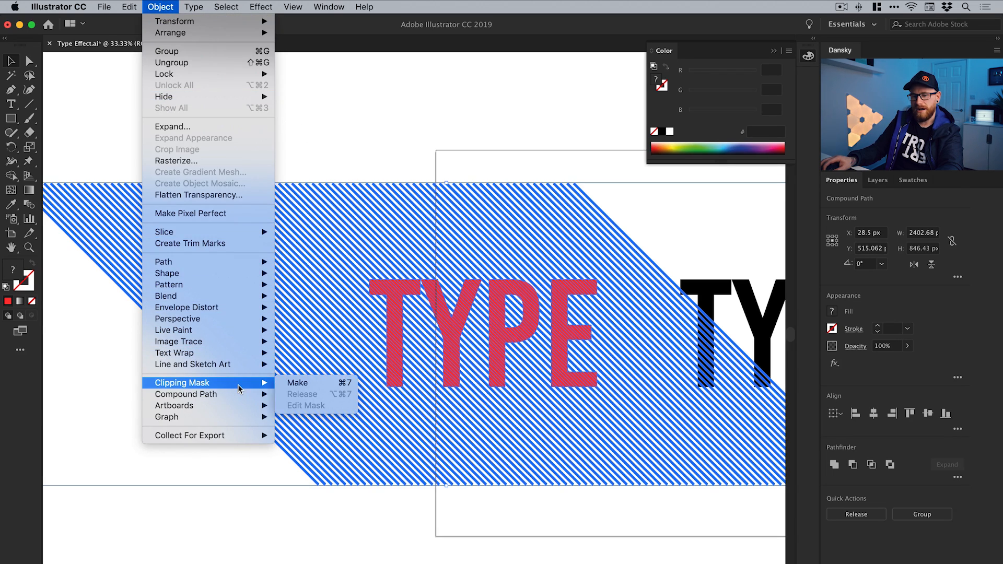
pyautogui.click(307, 383)
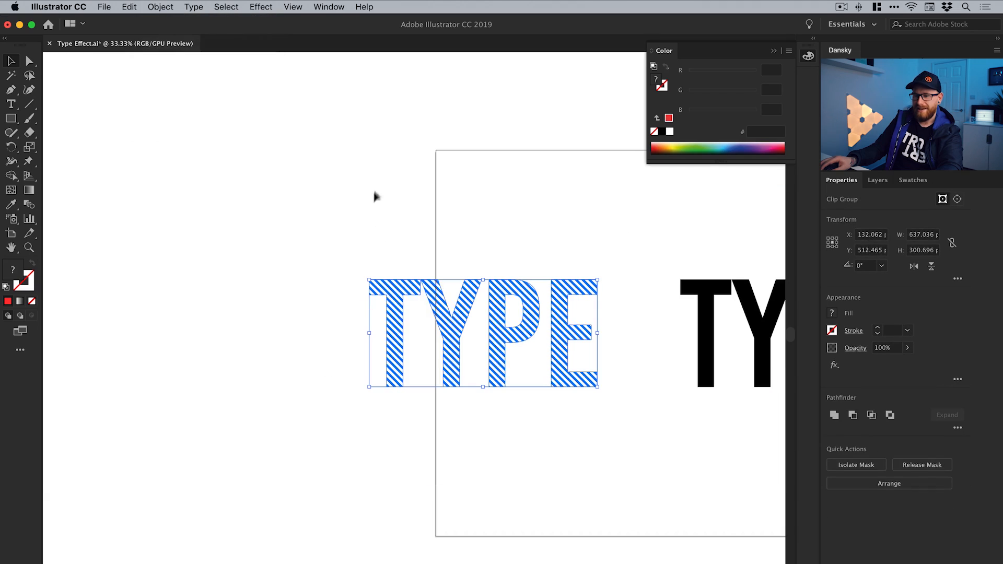
pyautogui.click(389, 185)
# Fill the stripes inside the TYPE clip group with the RGB Green swatch, made global, and exit isolation mode
pyautogui.moveTo(394, 192); pyautogui.dragTo(251, 202)
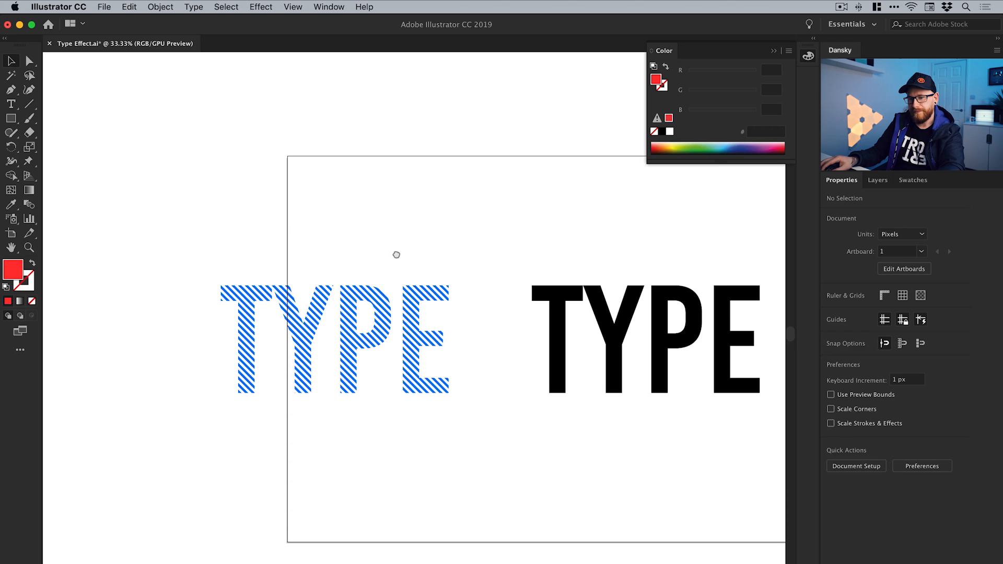
pyautogui.moveTo(396, 255); pyautogui.dragTo(296, 246)
pyautogui.click(278, 288)
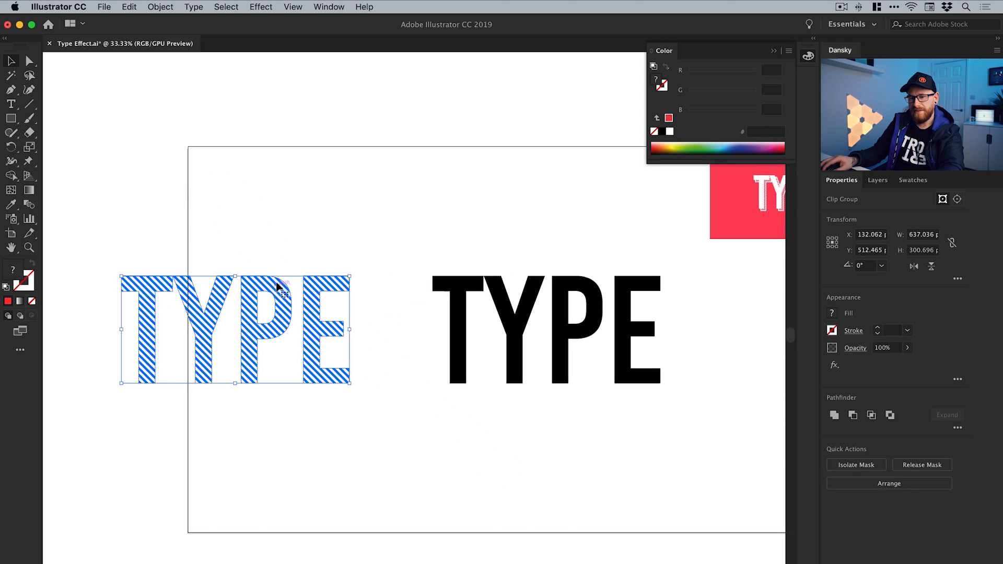
pyautogui.doubleClick(277, 290)
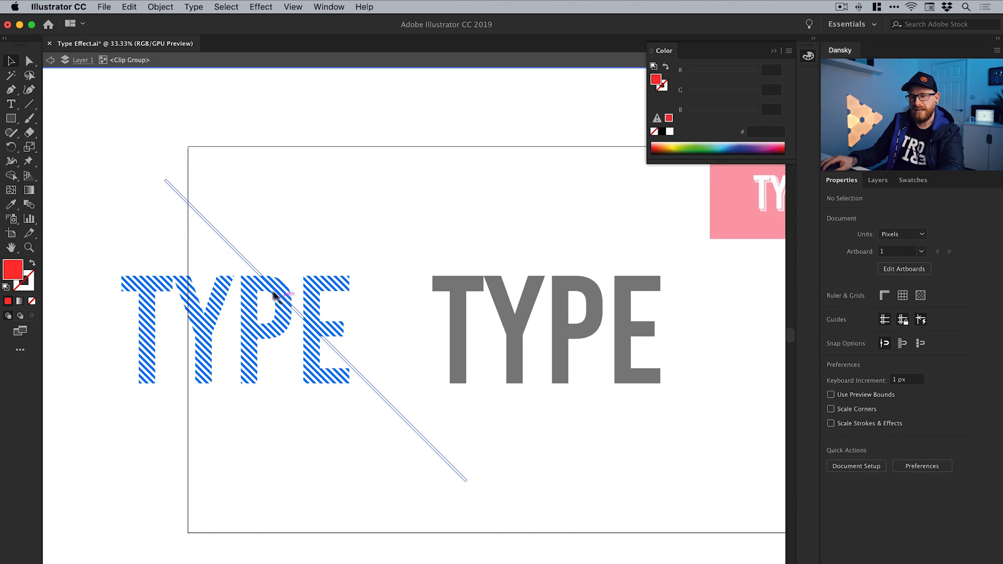
pyautogui.click(249, 289)
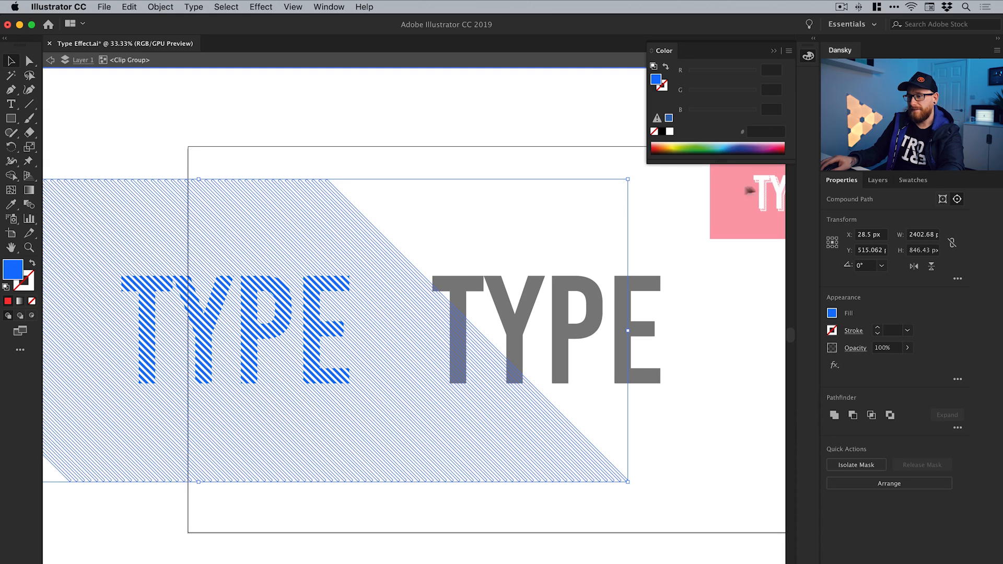
pyautogui.click(914, 180)
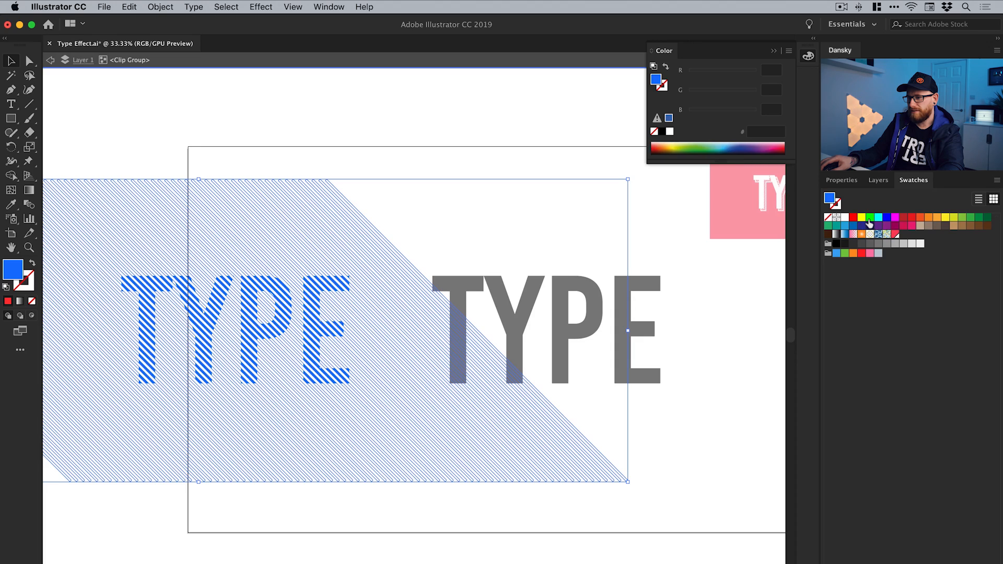
pyautogui.doubleClick(870, 219)
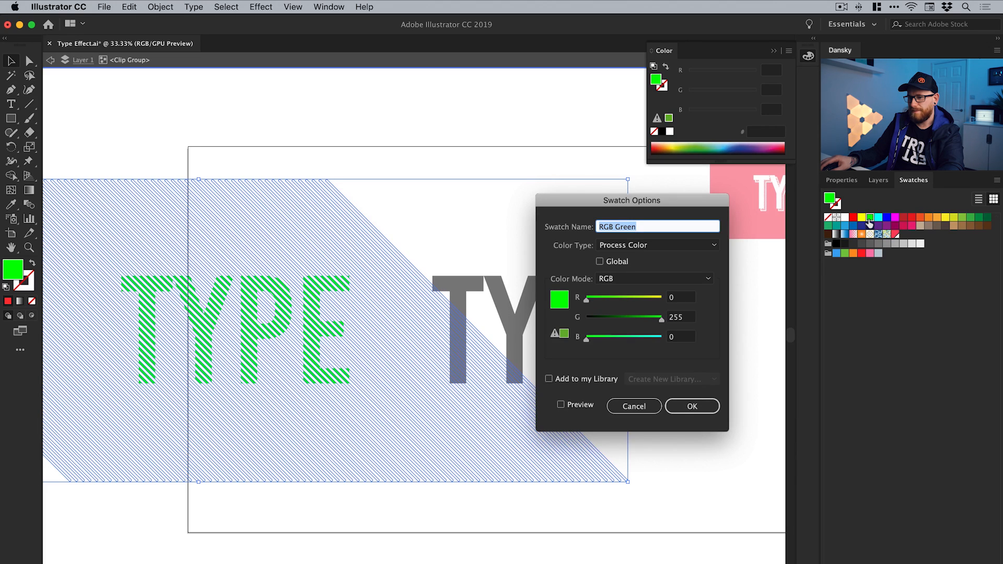
pyautogui.click(610, 262)
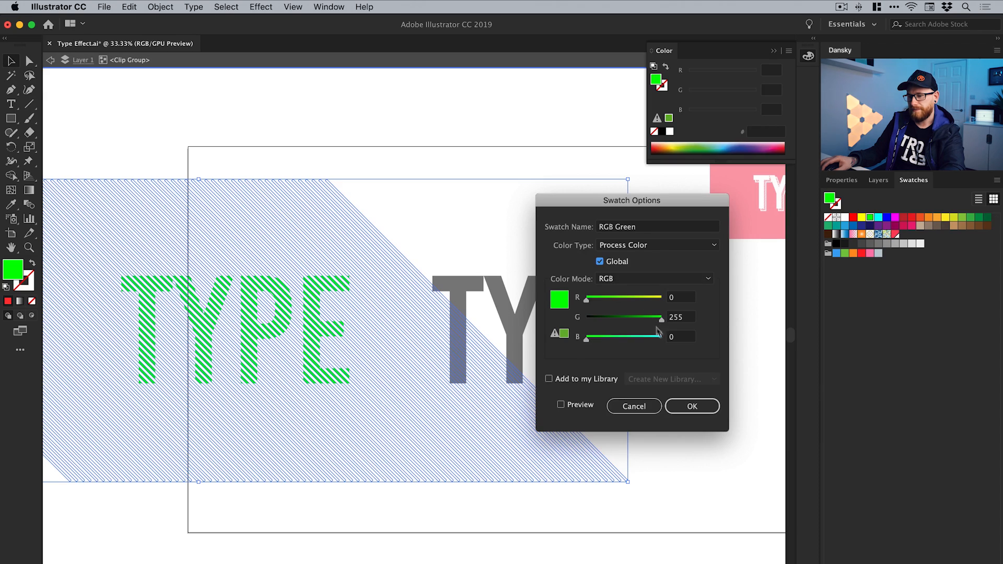
pyautogui.click(701, 407)
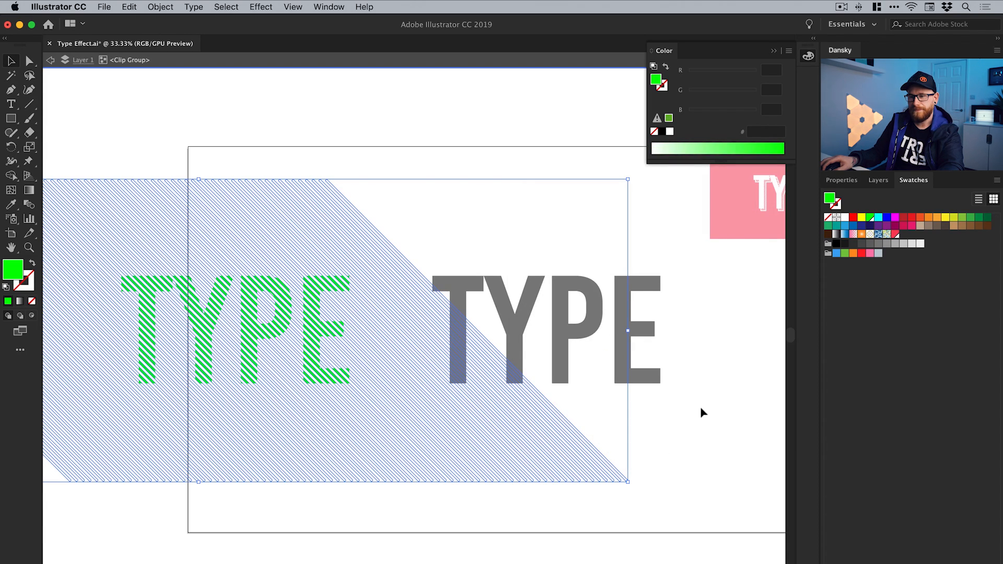
pyautogui.click(50, 61)
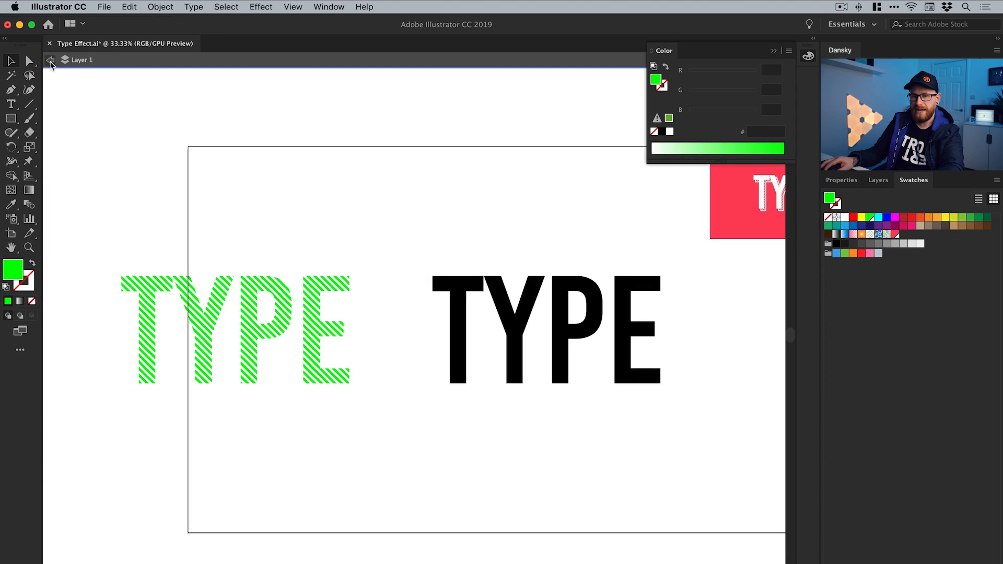
pyautogui.click(810, 58)
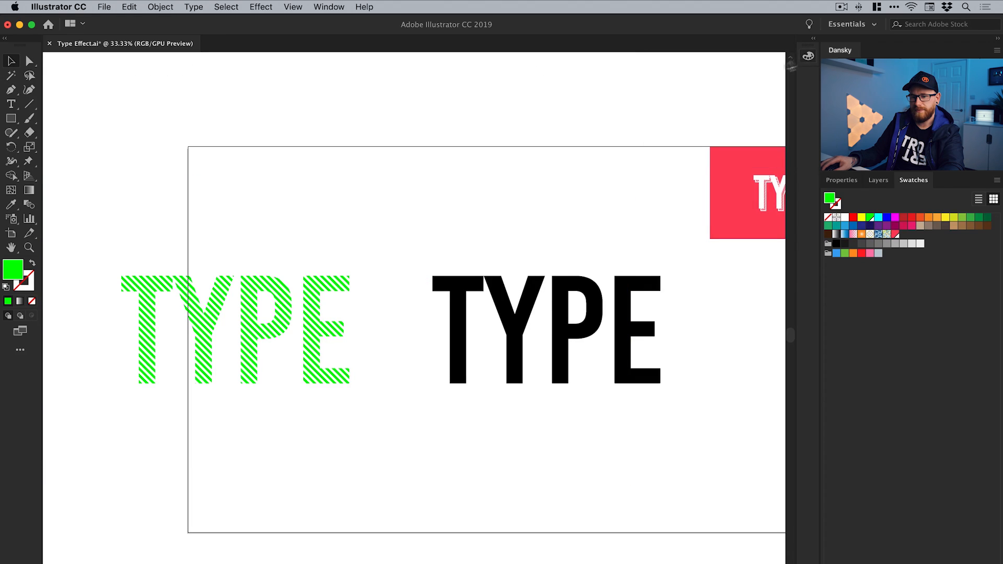
# Fill the solid black TYPE lettering with the global RGB Green swatch
pyautogui.click(460, 288)
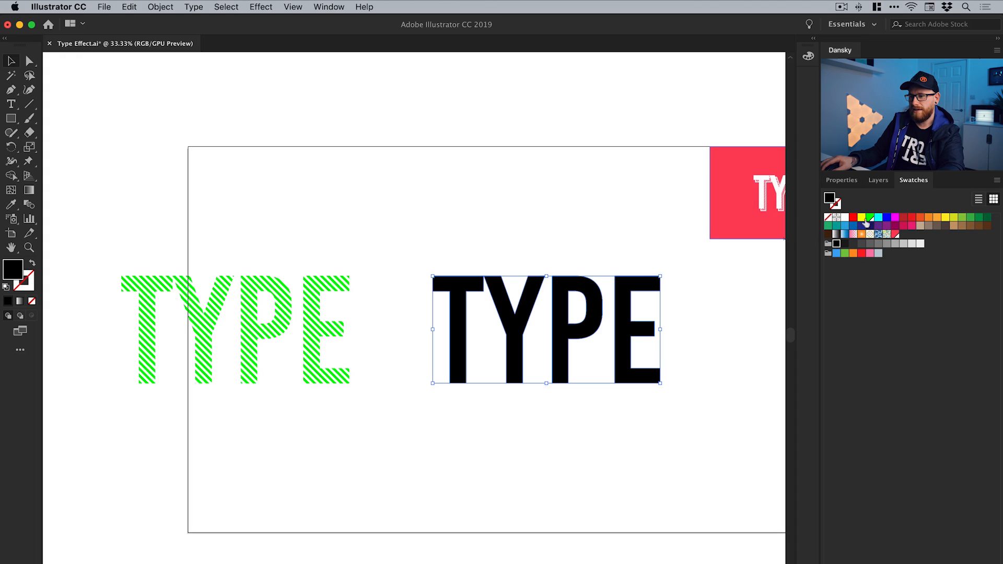
pyautogui.click(870, 218)
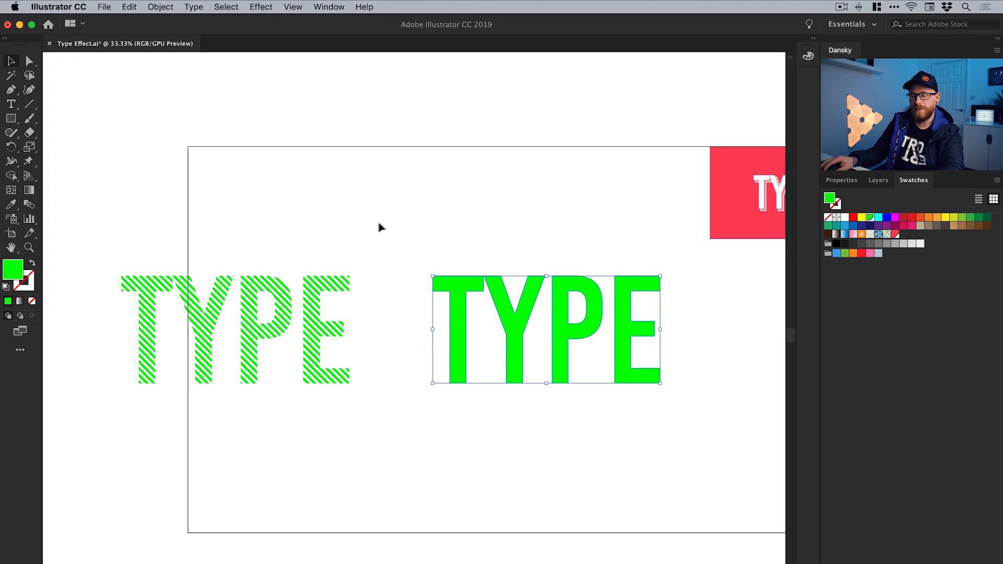
pyautogui.click(377, 197)
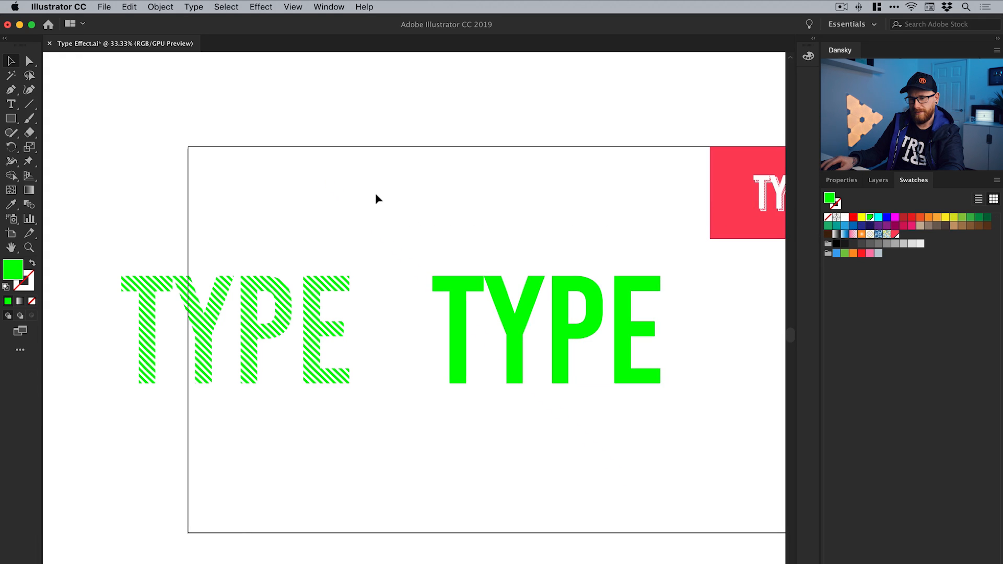
# Copy the solid green TYPE lettering and paste the duplicate in place
pyautogui.click(475, 292)
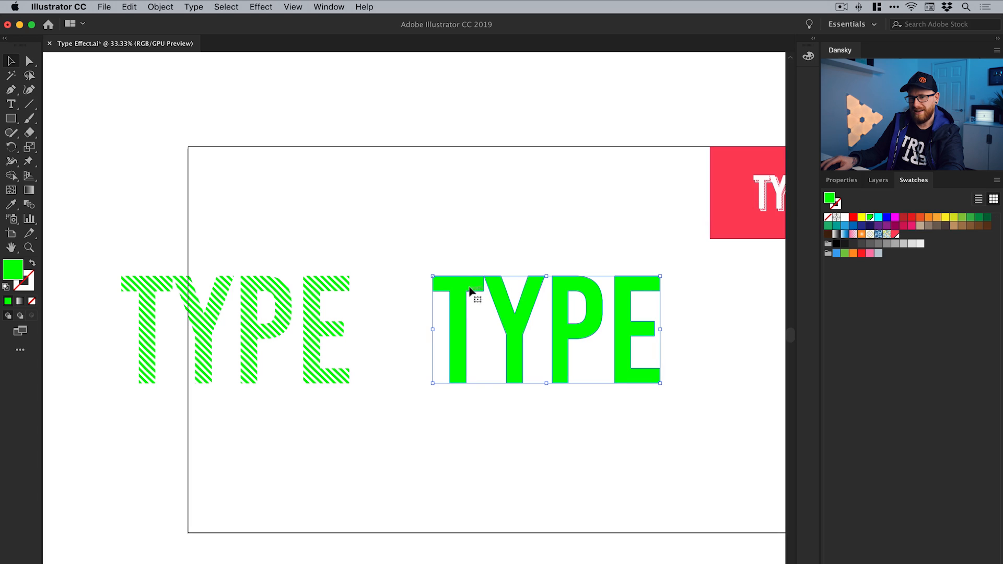
pyautogui.click(129, 7)
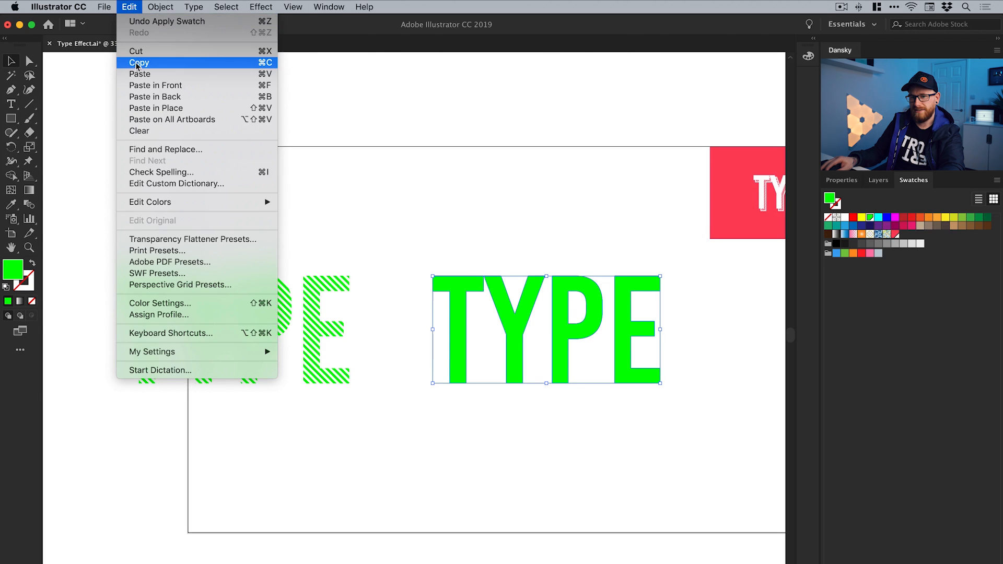
pyautogui.click(138, 62)
pyautogui.click(129, 6)
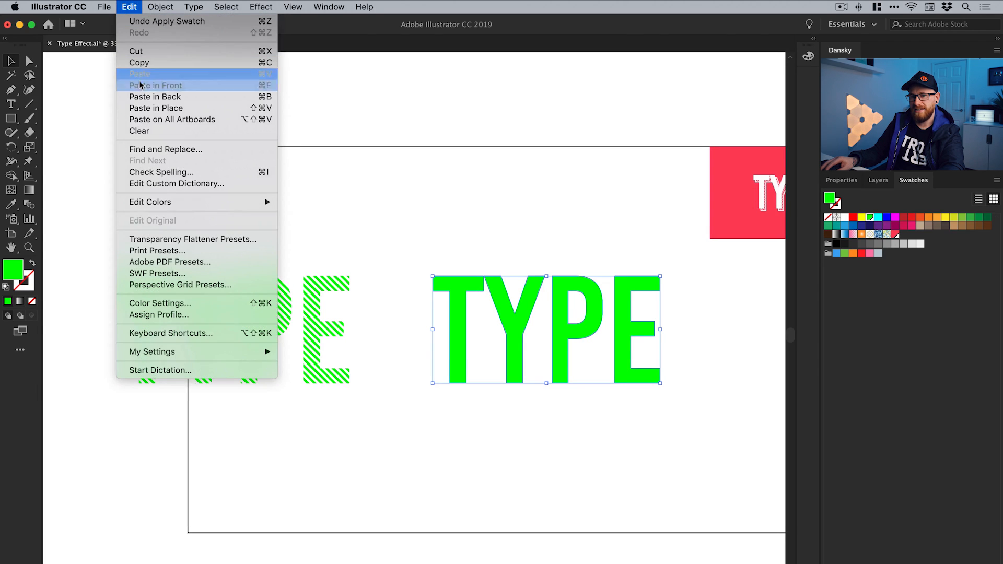
pyautogui.click(145, 108)
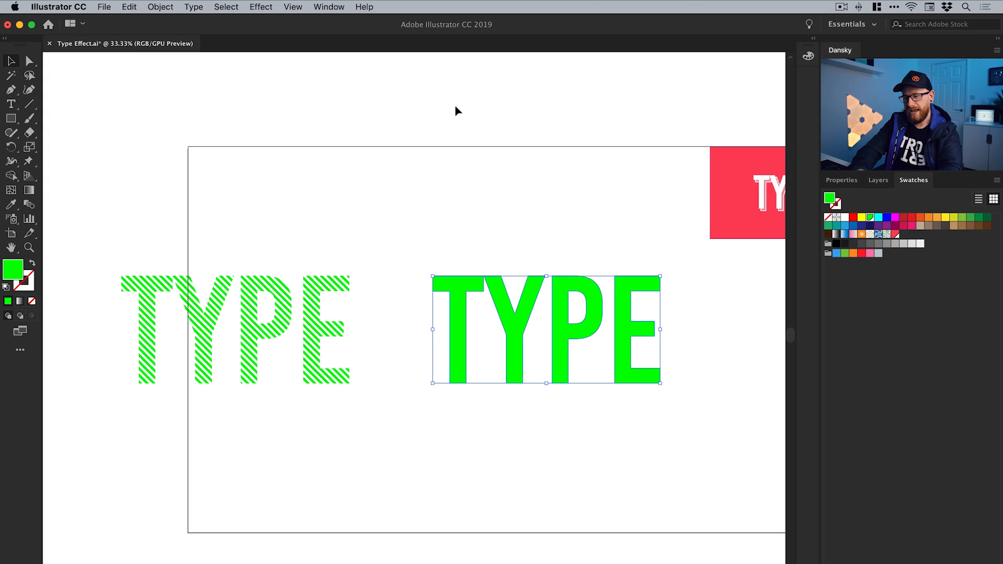
# Shift the solid TYPE duplicate horizontally about 870 px so that it exactly covers the striped TYPE
pyautogui.hotkey('shift', 'Left')
pyautogui.hotkey('shift', 'Left')
pyautogui.hotkey('shift', 'Left')
pyautogui.hotkey('shift', 'Left')
pyautogui.hotkey('shift', 'Left')
pyautogui.hotkey('shift', 'Left')
pyautogui.hotkey('shift', 'Left')
pyautogui.hotkey('shift', 'Left')
pyautogui.hotkey('shift', 'Left')
pyautogui.hotkey('shift', 'Left')
pyautogui.hotkey('shift', 'Left')
pyautogui.hotkey('shift', 'Left')
pyautogui.hotkey('shift', 'Left')
pyautogui.hotkey('shift', 'Left')
pyautogui.hotkey('shift', 'Left')
pyautogui.hotkey('shift', 'Left')
pyautogui.hotkey('shift', 'Left')
pyautogui.hotkey('shift', 'Left')
pyautogui.hotkey('shift', 'Left')
pyautogui.hotkey('shift', 'Left')
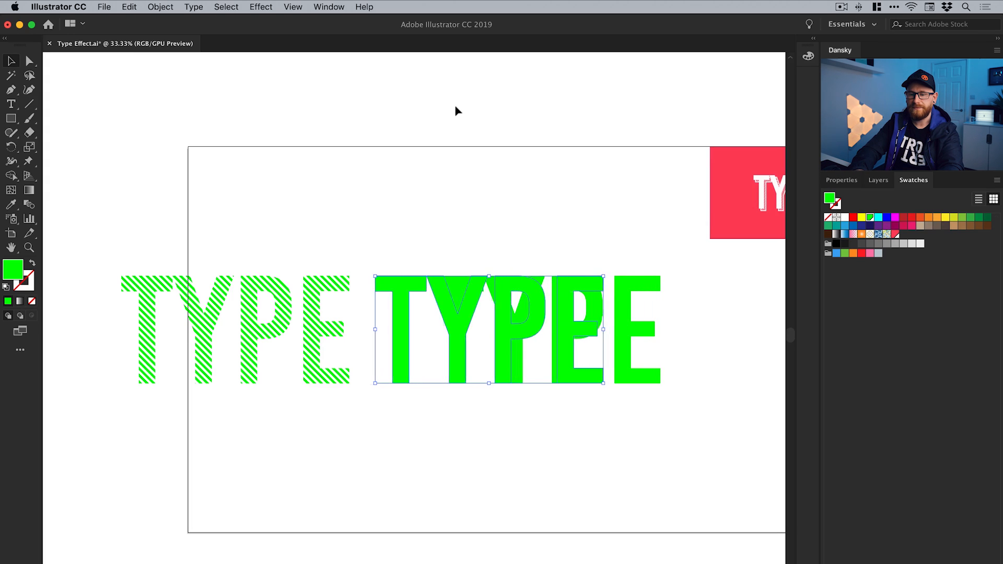
pyautogui.hotkey('shift', 'Left')
pyautogui.hotkey('shift', 'Left')
pyautogui.hotkey('shift', 'Left')
pyautogui.hotkey('shift', 'Left')
pyautogui.hotkey('shift', 'Left')
pyautogui.hotkey('shift', 'Left')
pyautogui.hotkey('shift', 'Left')
pyautogui.hotkey('shift', 'Left')
pyautogui.hotkey('shift', 'Left')
pyautogui.hotkey('shift', 'Left')
pyautogui.hotkey('shift', 'Left')
pyautogui.hotkey('shift', 'Left')
pyautogui.hotkey('shift', 'Left')
pyautogui.hotkey('shift', 'Left')
pyautogui.hotkey('shift', 'Left')
pyautogui.hotkey('shift', 'Left')
pyautogui.hotkey('shift', 'Left')
pyautogui.hotkey('shift', 'Left')
pyautogui.hotkey('shift', 'Left')
pyautogui.hotkey('shift', 'Left')
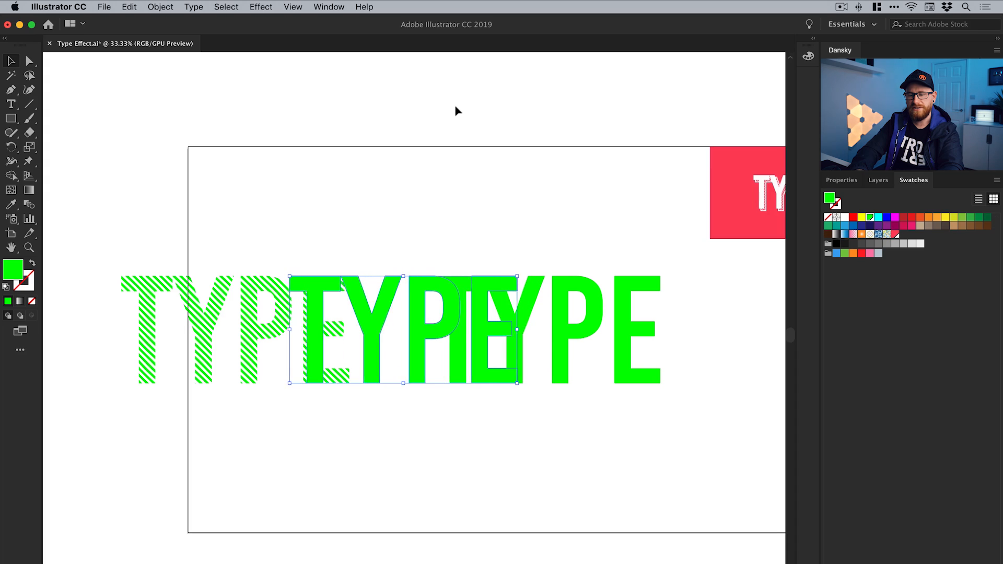
pyautogui.hotkey('shift', 'Left')
pyautogui.hotkey('shift', 'Left')
pyautogui.hotkey('shift', 'Left')
pyautogui.hotkey('shift', 'Left')
pyautogui.hotkey('shift', 'Left')
pyautogui.hotkey('shift', 'Left')
pyautogui.hotkey('shift', 'Left')
pyautogui.hotkey('shift', 'Left')
pyautogui.hotkey('shift', 'Left')
pyautogui.hotkey('shift', 'Left')
pyautogui.hotkey('shift', 'Left')
pyautogui.hotkey('shift', 'Left')
pyautogui.hotkey('shift', 'Left')
pyautogui.hotkey('shift', 'Left')
pyautogui.hotkey('shift', 'Left')
pyautogui.hotkey('shift', 'Left')
pyautogui.hotkey('shift', 'Left')
pyautogui.hotkey('shift', 'Left')
pyautogui.hotkey('shift', 'Left')
pyautogui.hotkey('shift', 'Left')
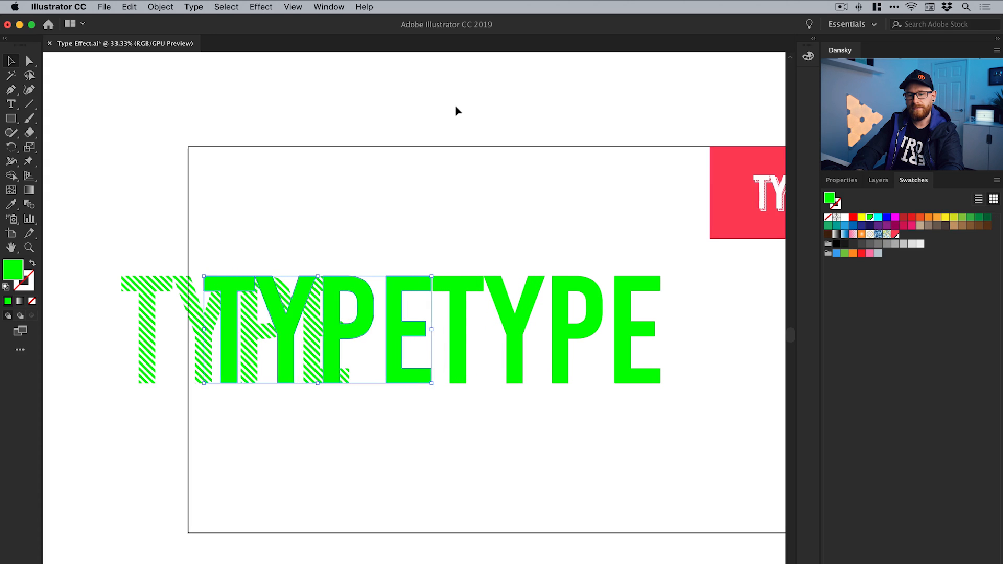
pyautogui.hotkey('shift', 'Left')
pyautogui.hotkey('shift', 'Left')
pyautogui.hotkey('shift', 'Left')
pyautogui.hotkey('shift', 'Left')
pyautogui.hotkey('shift', 'Left')
pyautogui.hotkey('shift', 'Left')
pyautogui.hotkey('shift', 'Left')
pyautogui.hotkey('shift', 'Left')
pyautogui.hotkey('shift', 'Left')
pyautogui.hotkey('shift', 'Left')
pyautogui.hotkey('shift', 'Left')
pyautogui.hotkey('shift', 'Left')
pyautogui.hotkey('shift', 'Left')
pyautogui.hotkey('shift', 'Left')
pyautogui.hotkey('shift', 'Left')
pyautogui.hotkey('shift', 'Left')
pyautogui.hotkey('shift', 'Left')
pyautogui.hotkey('shift', 'Left')
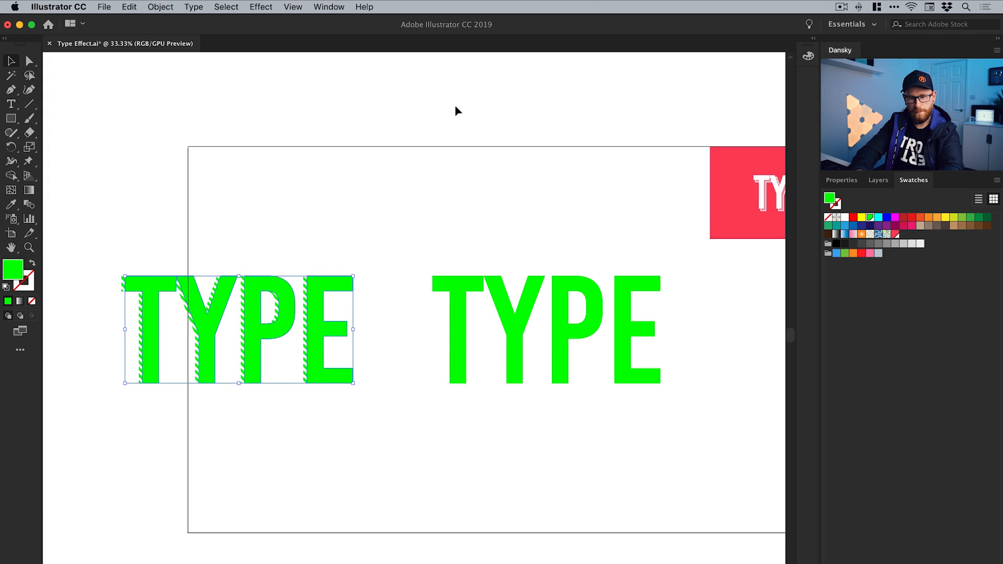
pyautogui.hotkey('shift', 'Left')
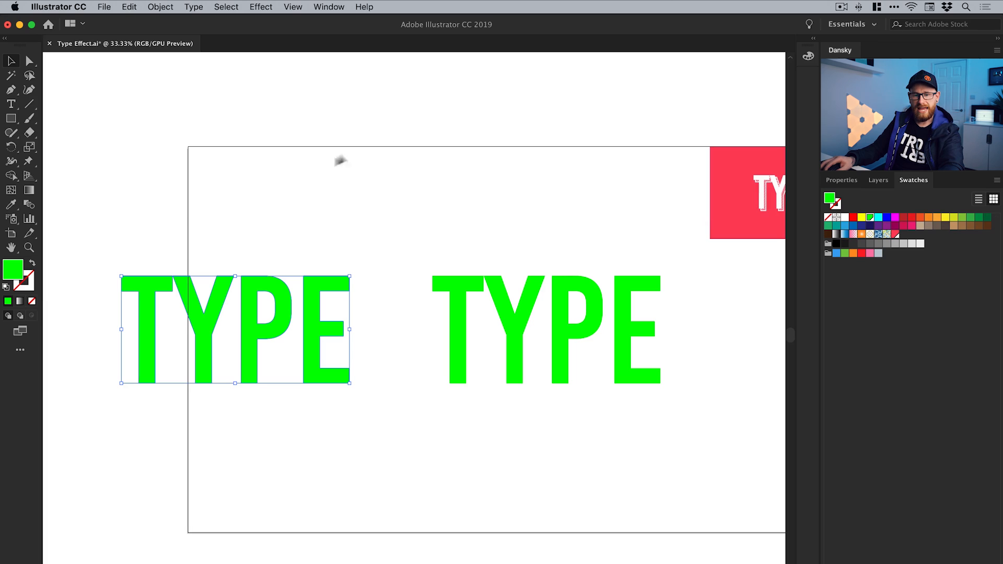
# Swap the green fill of the TYPE duplicate over the stripes to its stroke and set the stroke weight to 6 pt
pyautogui.click(32, 263)
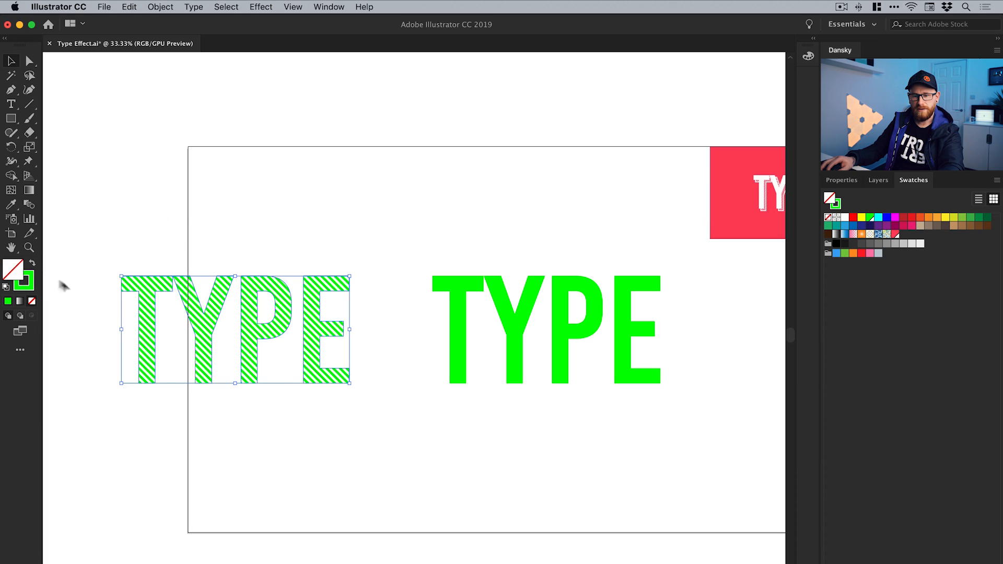
pyautogui.press('z')
pyautogui.click(235, 336)
pyautogui.click(379, 343)
pyautogui.press('v')
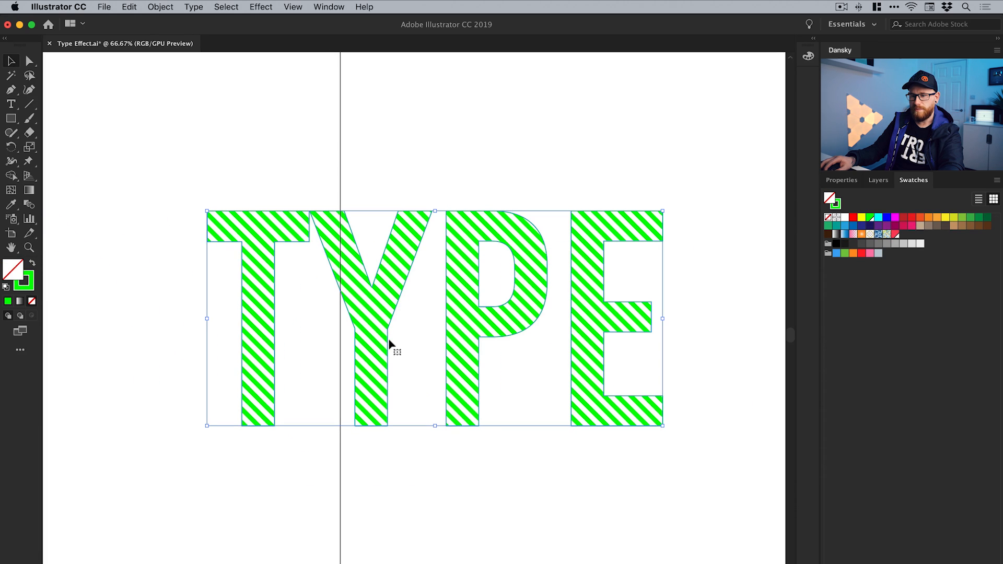
pyautogui.click(842, 181)
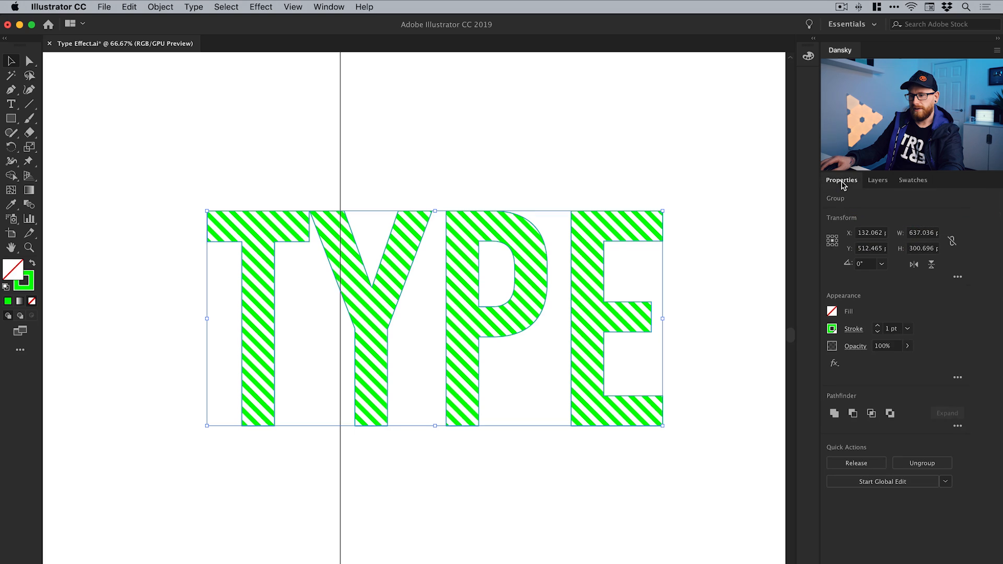
pyautogui.click(878, 326)
pyautogui.click(878, 326)
pyautogui.click(878, 326)
pyautogui.click(878, 326)
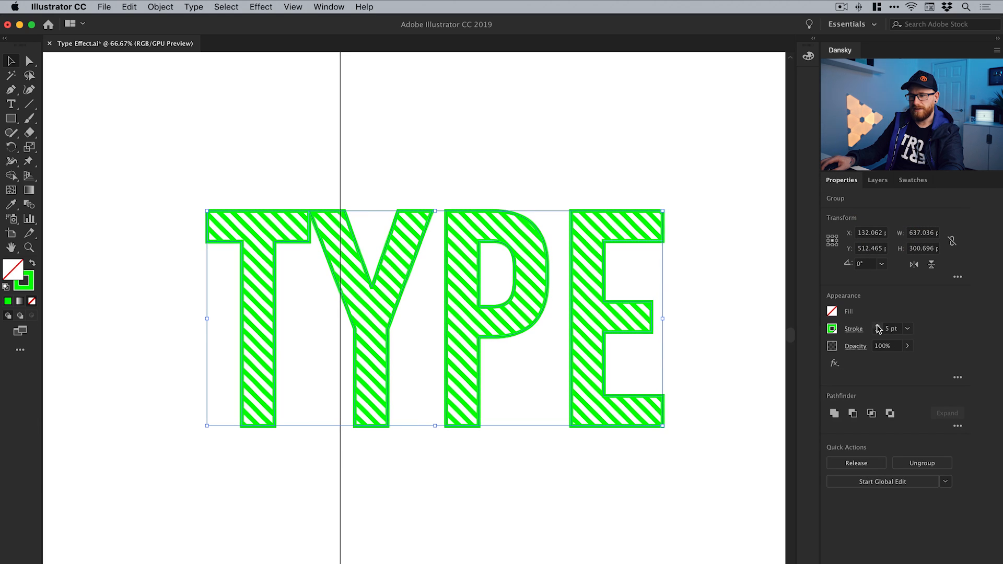
pyautogui.click(878, 326)
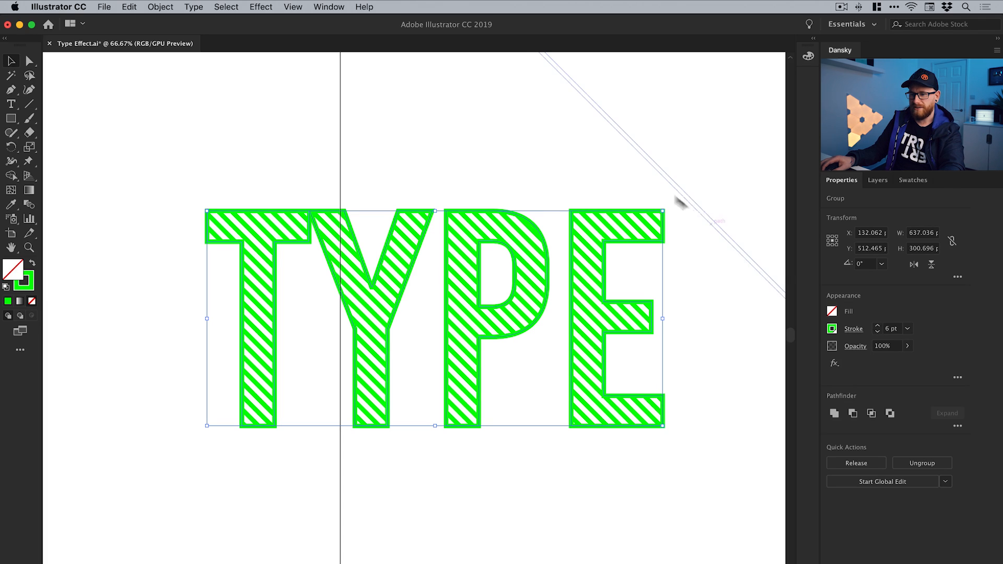
pyautogui.click(657, 179)
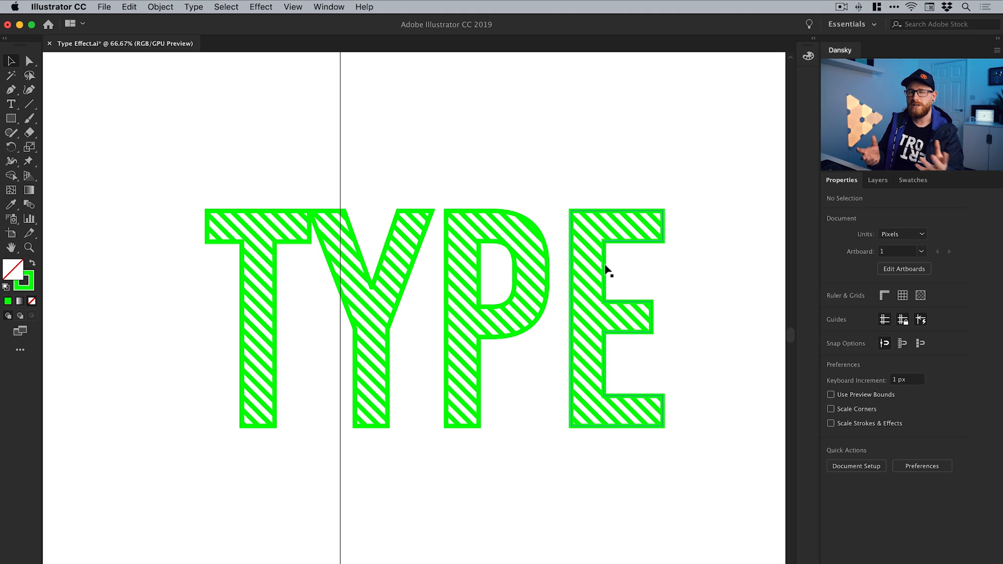
# Expand the fill and stroke of the green TYPE outline surrounding the stripes
pyautogui.press('super+minus')
pyautogui.press('super+minus')
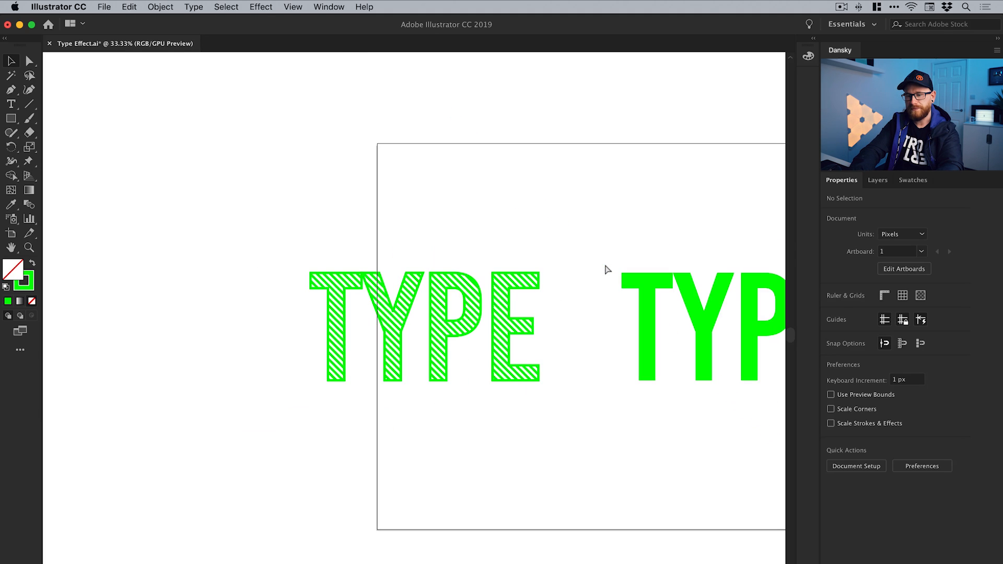
pyautogui.hscroll(4, 565, 260)
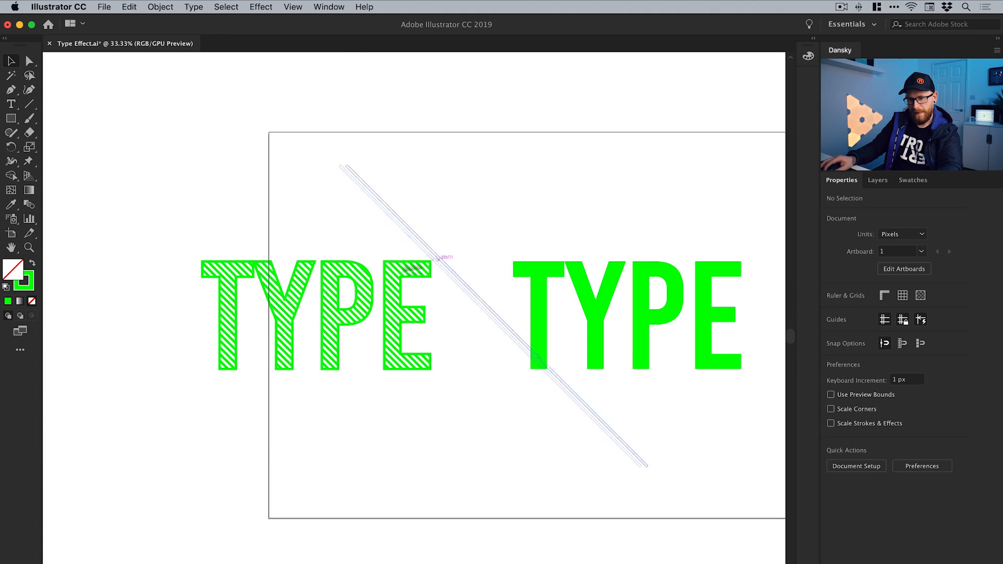
pyautogui.click(324, 284)
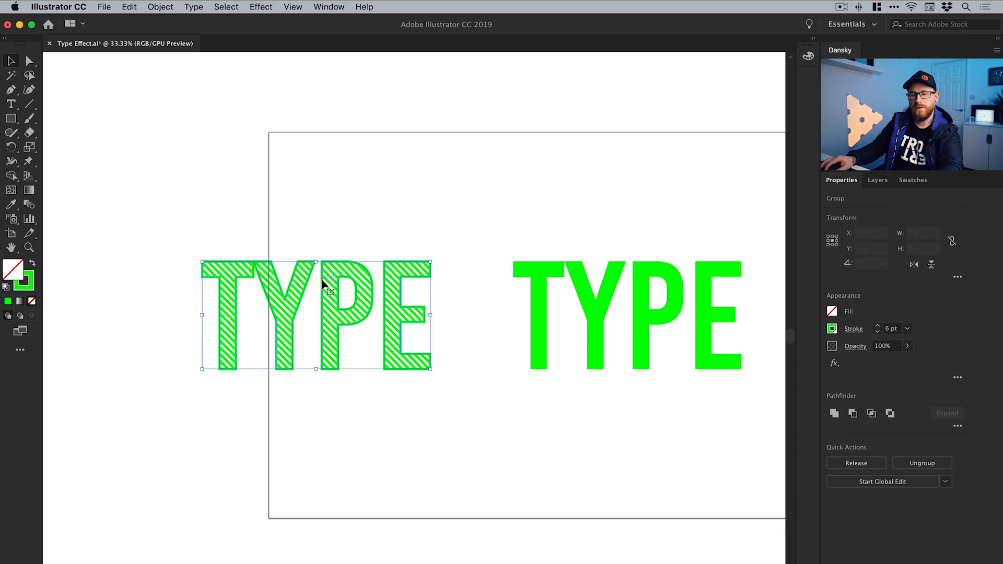
pyautogui.click(170, 11)
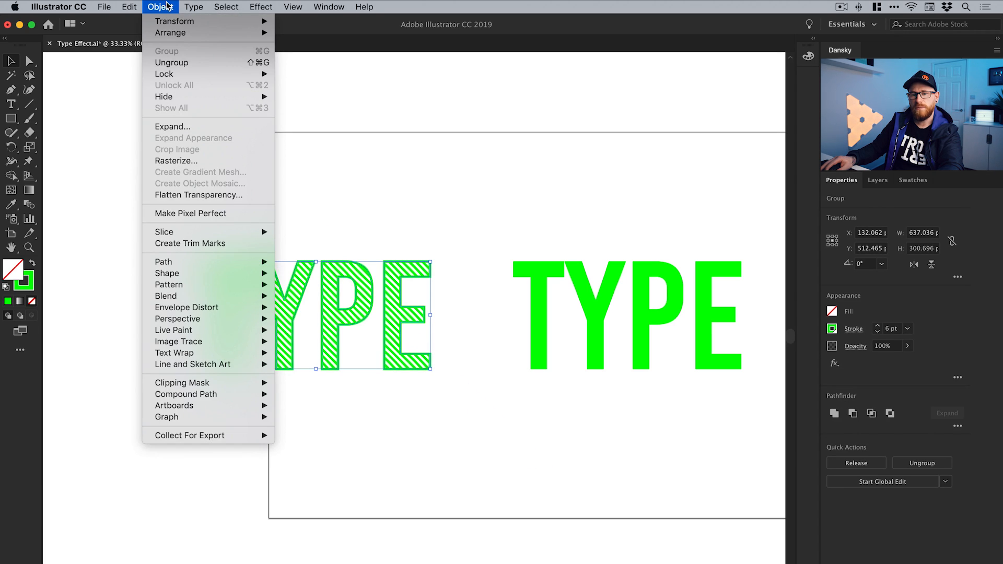
pyautogui.click(189, 127)
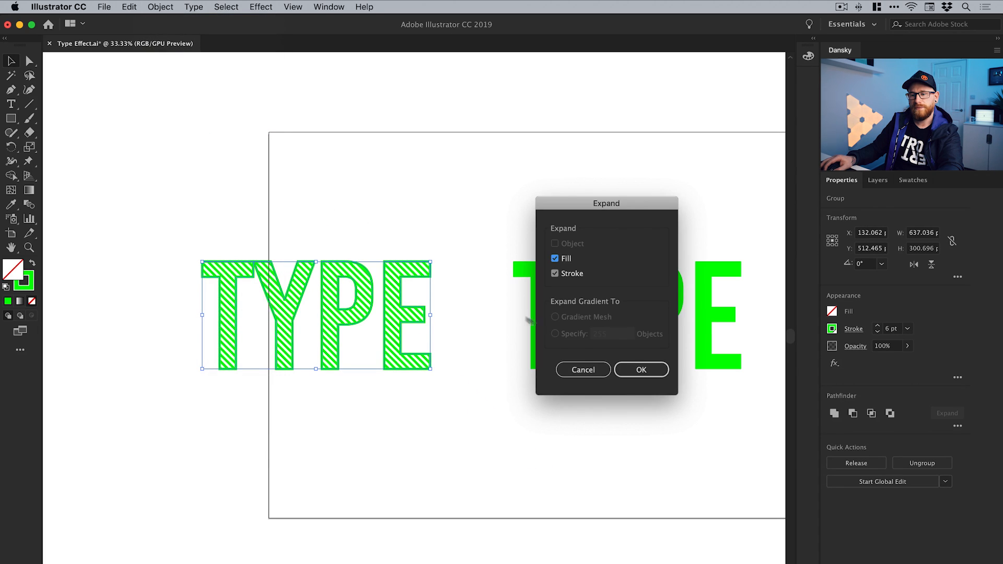
pyautogui.click(638, 370)
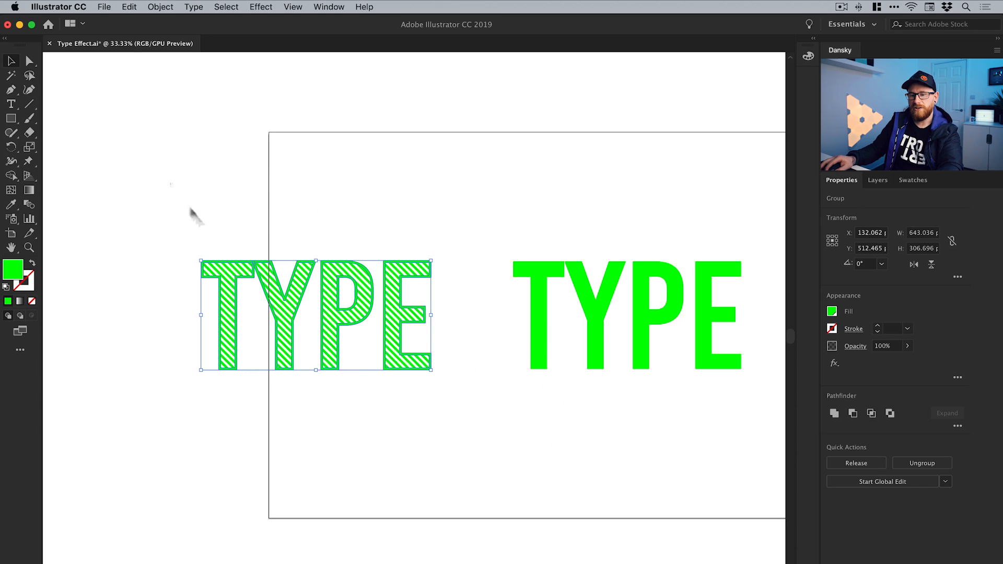
# Group the expanded TYPE outline together with the clipped stripes beneath it
pyautogui.moveTo(196, 217); pyautogui.dragTo(457, 431)
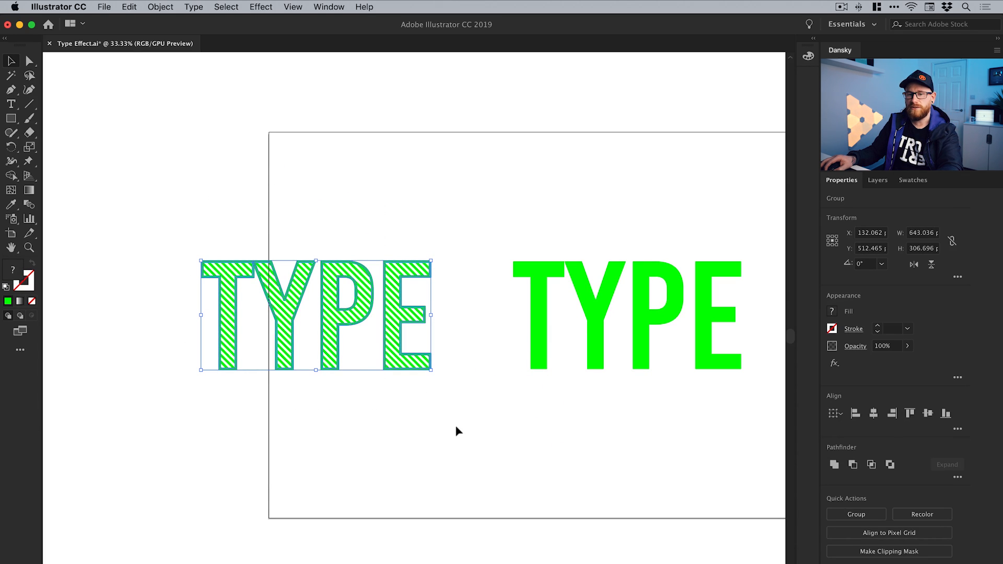
pyautogui.click(171, 7)
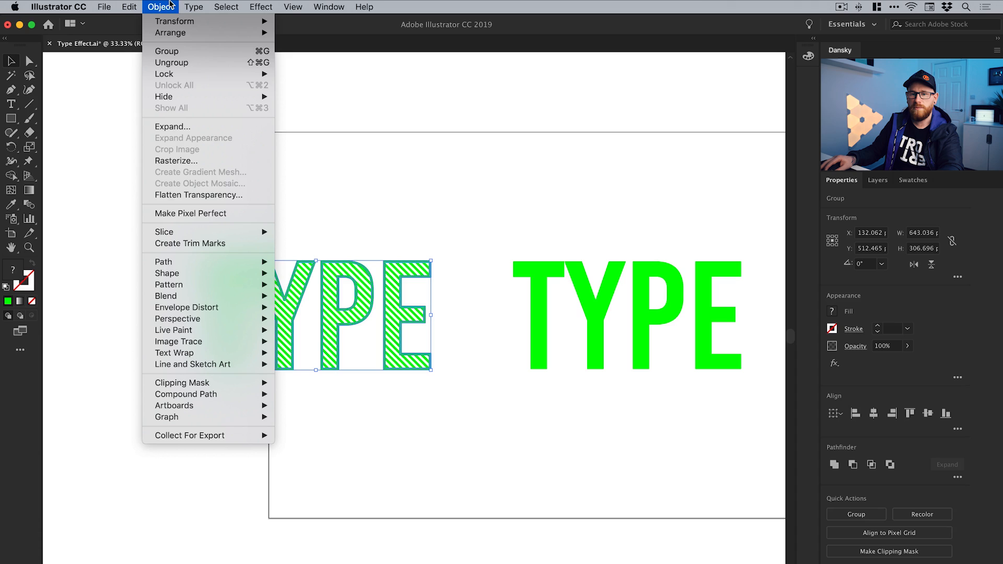
pyautogui.click(171, 51)
# Shift the striped TYPE group horizontally 870 px so that it lies exactly over the solid green TYPE, and deselect it
pyautogui.moveTo(580, 224); pyautogui.dragTo(421, 220)
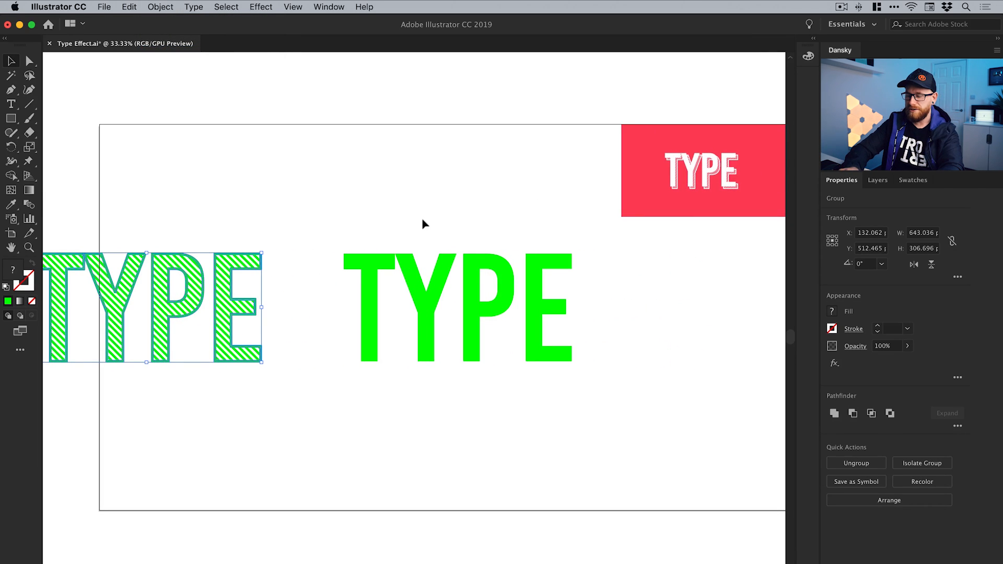
pyautogui.hotkey('shift', 'Right')
pyautogui.hotkey('shift', 'Right')
pyautogui.hotkey('shift', 'Right')
pyautogui.hotkey('shift', 'Right')
pyautogui.hotkey('shift', 'Right')
pyautogui.hotkey('shift', 'Right')
pyautogui.hotkey('shift', 'Right')
pyautogui.hotkey('shift', 'Right')
pyautogui.hotkey('shift', 'Right')
pyautogui.hotkey('shift', 'Right')
pyautogui.hotkey('shift', 'Right')
pyautogui.hotkey('shift', 'Right')
pyautogui.hotkey('shift', 'Right')
pyautogui.hotkey('shift', 'Right')
pyautogui.hotkey('shift', 'Right')
pyautogui.hotkey('shift', 'Right')
pyautogui.hotkey('shift', 'Right')
pyautogui.hotkey('shift', 'Right')
pyautogui.hotkey('shift', 'Right')
pyautogui.hotkey('shift', 'Right')
pyautogui.hotkey('shift', 'Right')
pyautogui.hotkey('shift', 'Right')
pyautogui.hotkey('shift', 'Right')
pyautogui.hotkey('shift', 'Right')
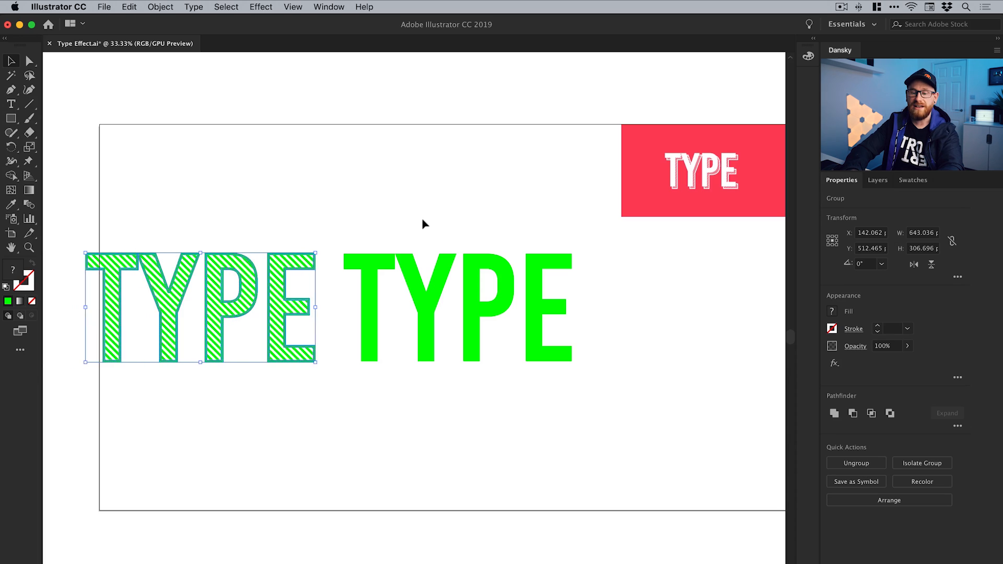
pyautogui.hotkey('shift', 'Right')
pyautogui.hotkey('shift', 'Right')
pyautogui.hotkey('shift', 'Right')
pyautogui.hotkey('shift', 'Right')
pyautogui.hotkey('shift', 'Right')
pyautogui.hotkey('shift', 'Right')
pyautogui.hotkey('shift', 'Right')
pyautogui.hotkey('shift', 'Right')
pyautogui.hotkey('shift', 'Right')
pyautogui.hotkey('shift', 'Right')
pyautogui.hotkey('shift', 'Right')
pyautogui.hotkey('shift', 'Right')
pyautogui.hotkey('shift', 'Right')
pyautogui.hotkey('shift', 'Right')
pyautogui.hotkey('shift', 'Right')
pyautogui.hotkey('shift', 'Right')
pyautogui.hotkey('shift', 'Right')
pyautogui.hotkey('shift', 'Right')
pyautogui.hotkey('shift', 'Right')
pyautogui.hotkey('shift', 'Right')
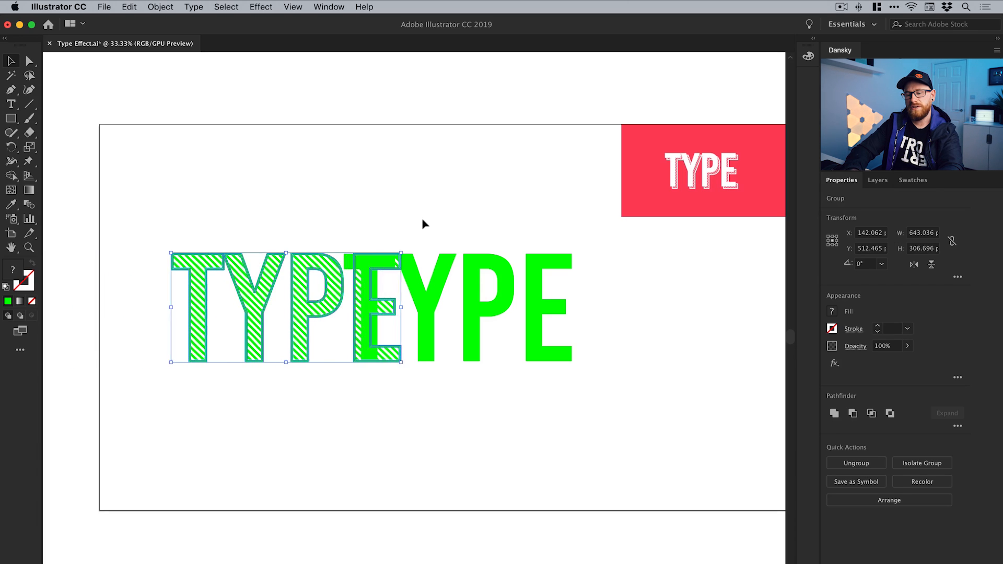
pyautogui.hotkey('shift', 'Right')
pyautogui.hotkey('shift', 'Right')
pyautogui.hotkey('shift', 'Right')
pyautogui.hotkey('shift', 'Right')
pyautogui.hotkey('shift', 'Right')
pyautogui.hotkey('shift', 'Right')
pyautogui.hotkey('shift', 'Right')
pyautogui.hotkey('shift', 'Right')
pyautogui.hotkey('shift', 'Right')
pyautogui.hotkey('shift', 'Right')
pyautogui.hotkey('shift', 'Right')
pyautogui.hotkey('shift', 'Right')
pyautogui.hotkey('shift', 'Right')
pyautogui.hotkey('shift', 'Right')
pyautogui.hotkey('shift', 'Right')
pyautogui.hotkey('shift', 'Right')
pyautogui.hotkey('shift', 'Right')
pyautogui.hotkey('shift', 'Right')
pyautogui.hotkey('shift', 'Right')
pyautogui.hotkey('shift', 'Right')
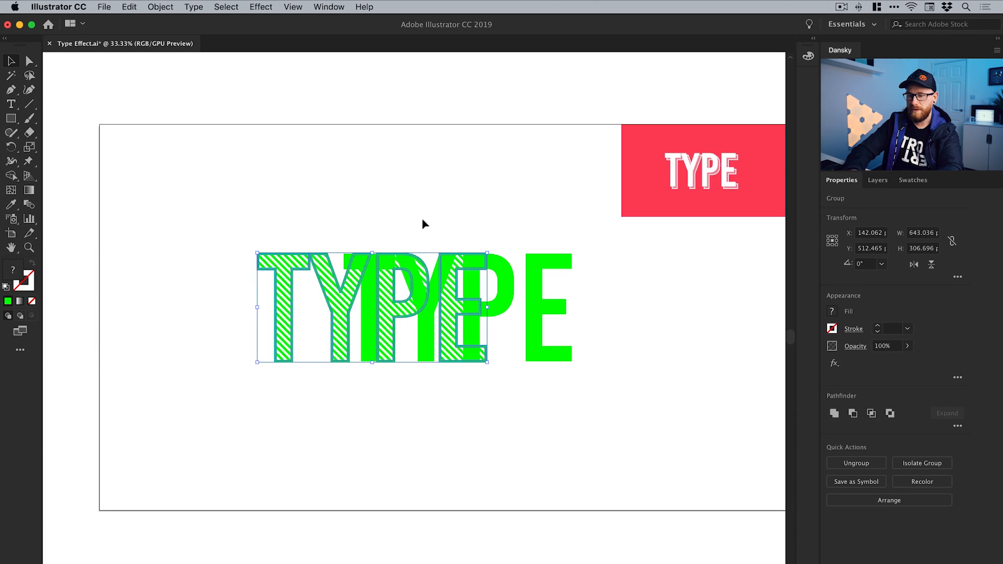
pyautogui.hotkey('shift', 'Right')
pyautogui.hotkey('shift', 'Right')
pyautogui.hotkey('shift', 'Right')
pyautogui.hotkey('shift', 'Right')
pyautogui.hotkey('shift', 'Right')
pyautogui.hotkey('shift', 'Right')
pyautogui.hotkey('shift', 'Right')
pyautogui.hotkey('shift', 'Right')
pyautogui.hotkey('shift', 'Right')
pyautogui.hotkey('shift', 'Right')
pyautogui.hotkey('shift', 'Right')
pyautogui.hotkey('shift', 'Right')
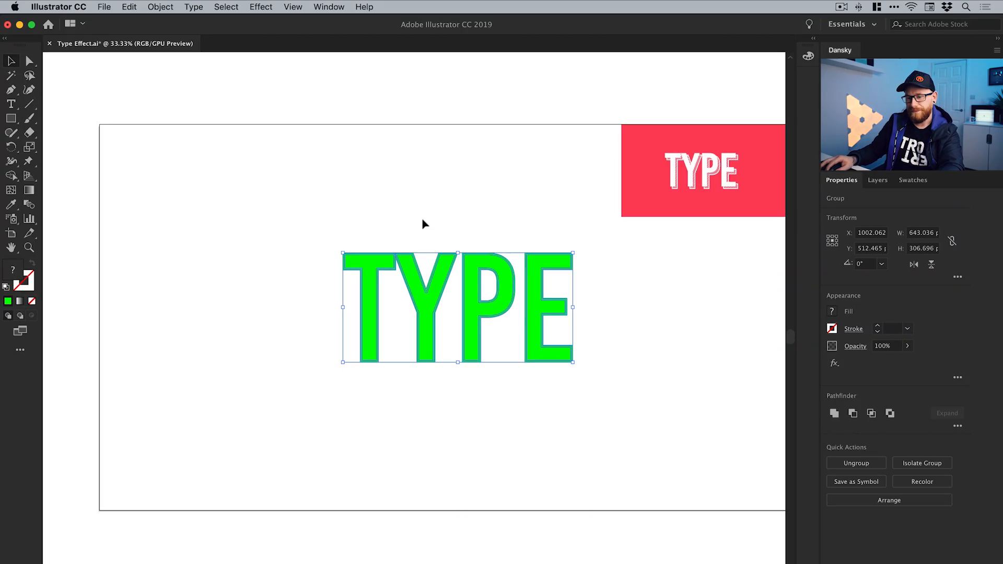
pyautogui.click(424, 223)
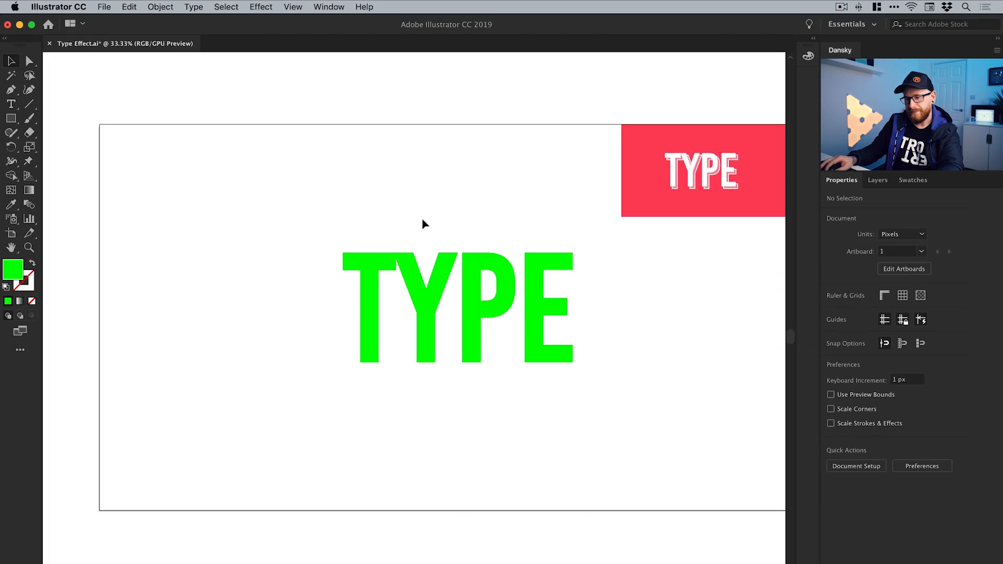
pyautogui.click(418, 298)
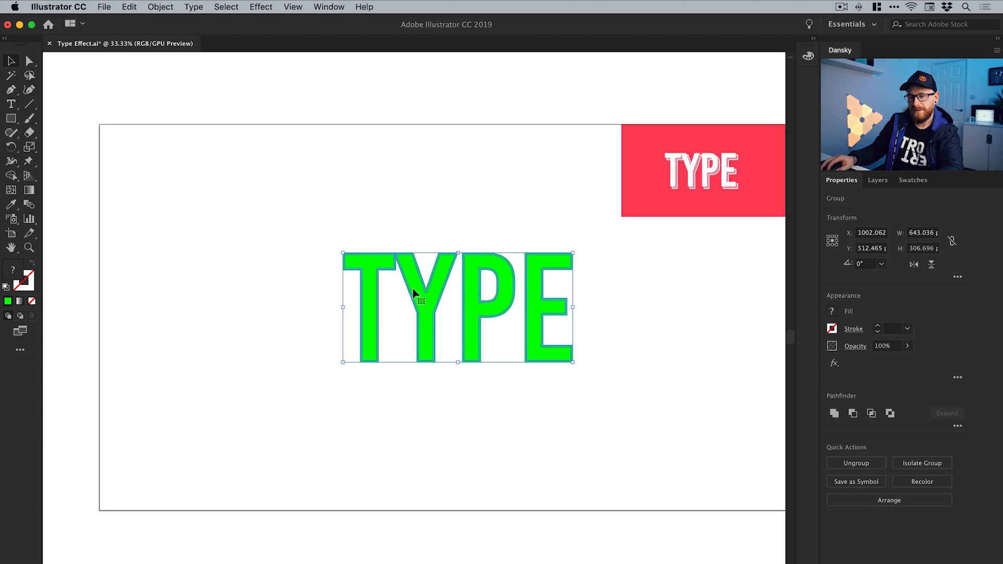
pyautogui.moveTo(413, 293); pyautogui.dragTo(445, 325)
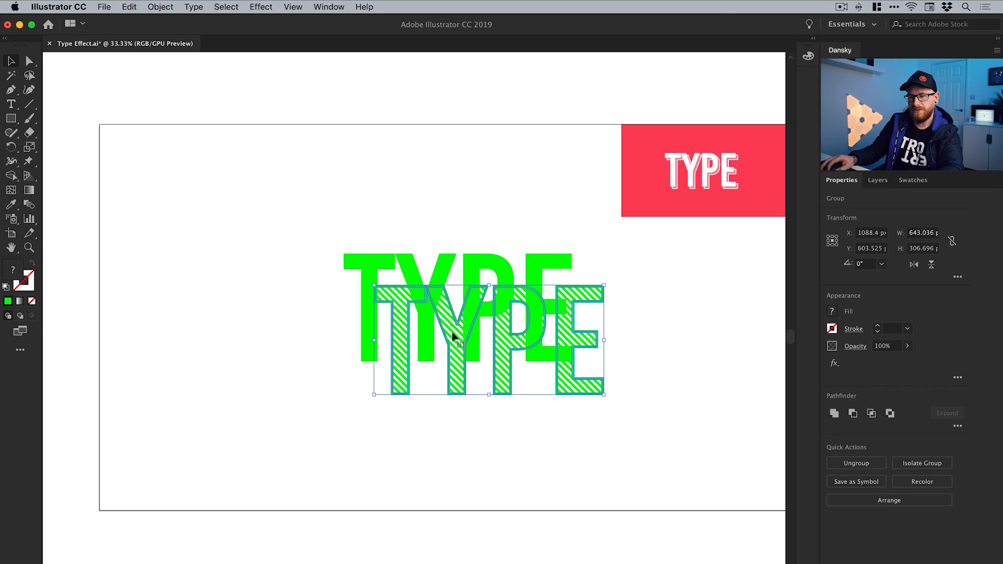
pyautogui.moveTo(411, 275); pyautogui.dragTo(430, 246)
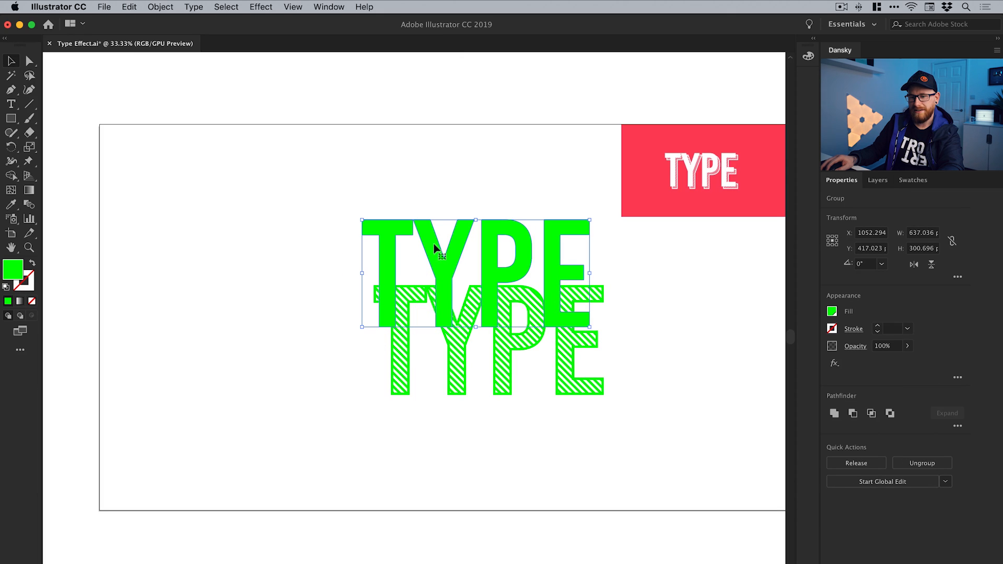
pyautogui.press('super+z')
pyautogui.press('super+z')
pyautogui.click(422, 223)
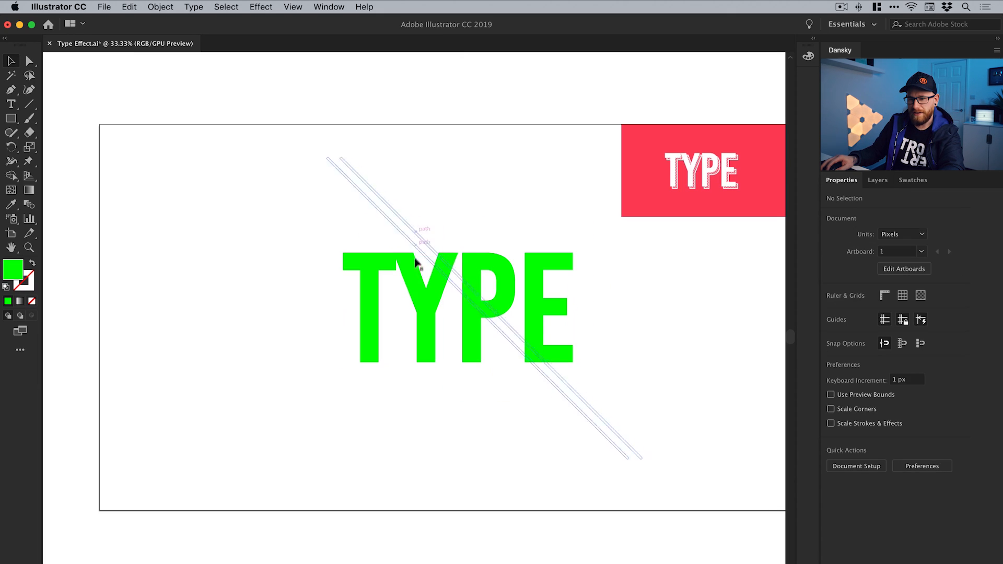
# Offset the striped TYPE group 20 px down and 20 px to the right of the solid lettering as a drop shadow
pyautogui.click(415, 270)
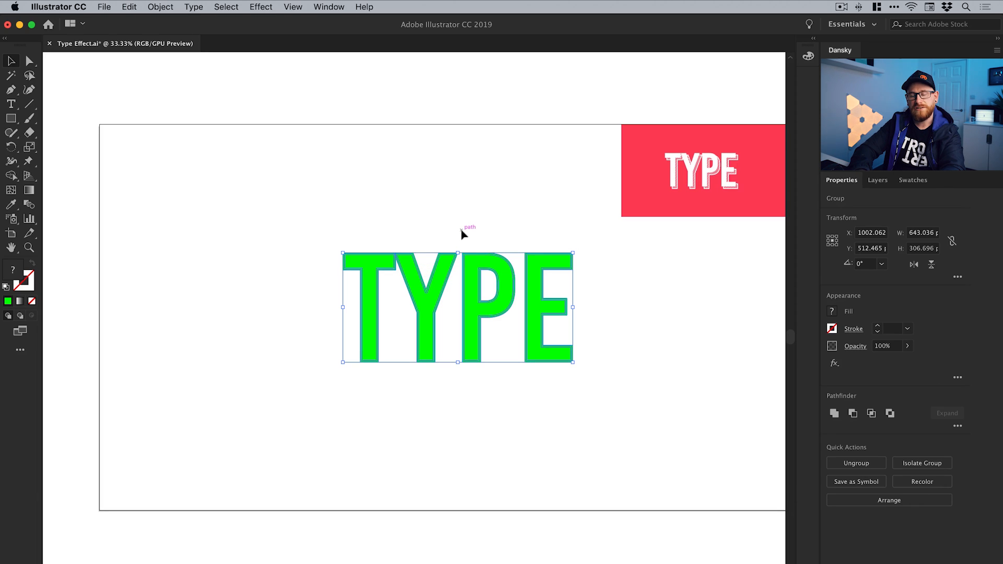
pyautogui.hotkey('shift', 'Down')
pyautogui.hotkey('shift', 'Right')
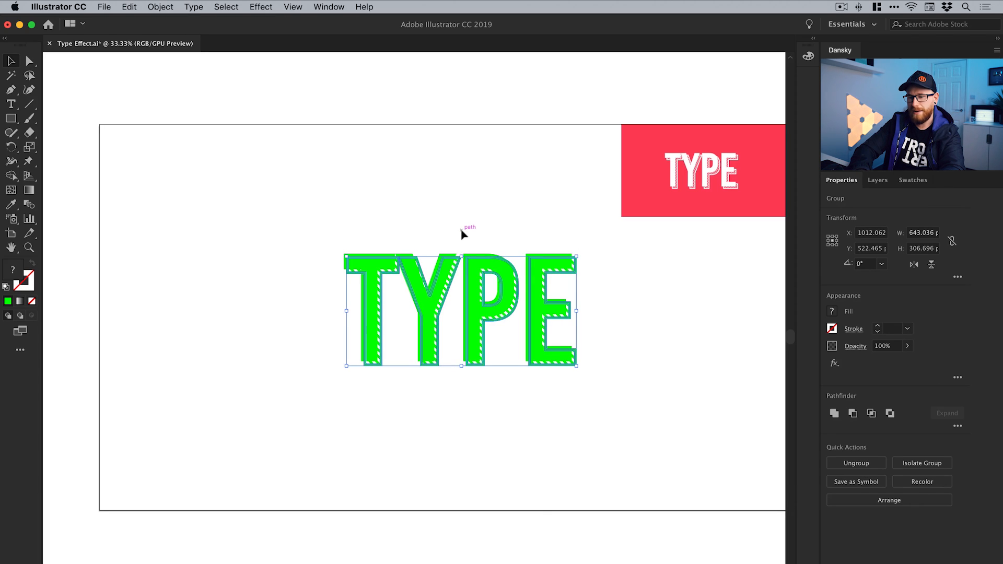
pyautogui.hotkey('shift', 'Down')
pyautogui.hotkey('shift', 'Right')
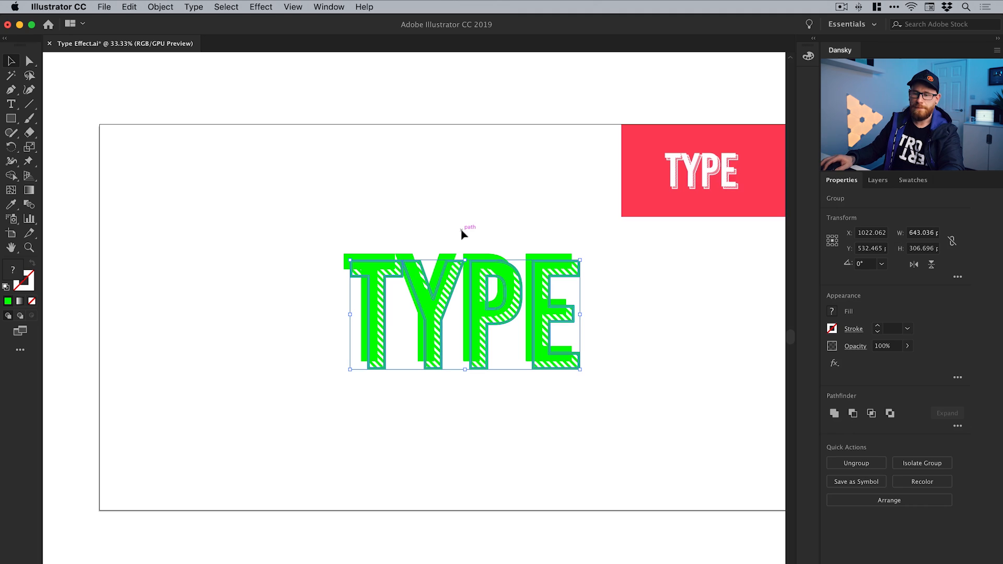
pyautogui.click(464, 210)
# Try larger and smaller shadow offsets in 10 px increments for the striped TYPE group, and return it to the 20 px offset
pyautogui.press('z')
pyautogui.click(465, 307)
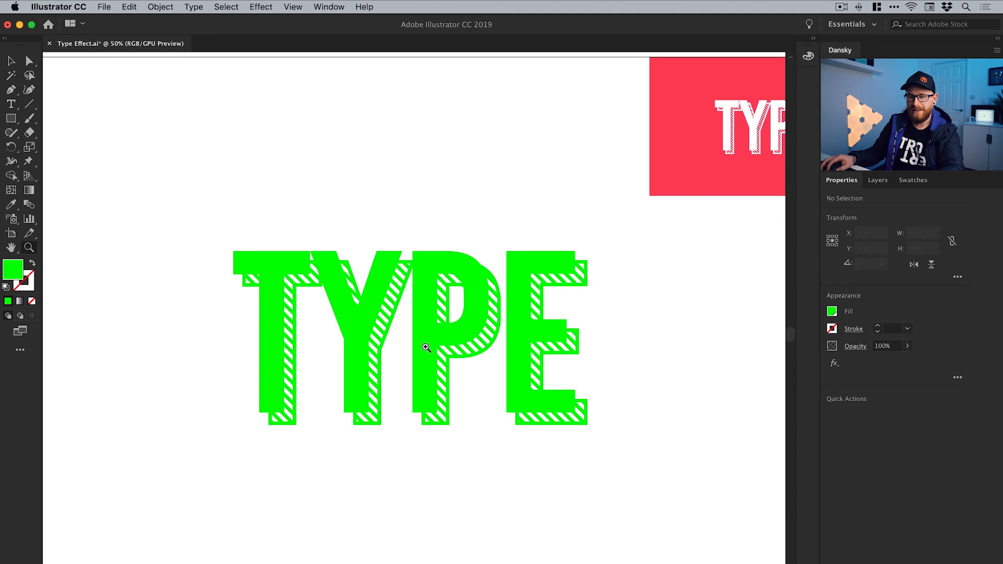
pyautogui.moveTo(426, 347); pyautogui.dragTo(434, 350)
pyautogui.press('v')
pyautogui.click(437, 431)
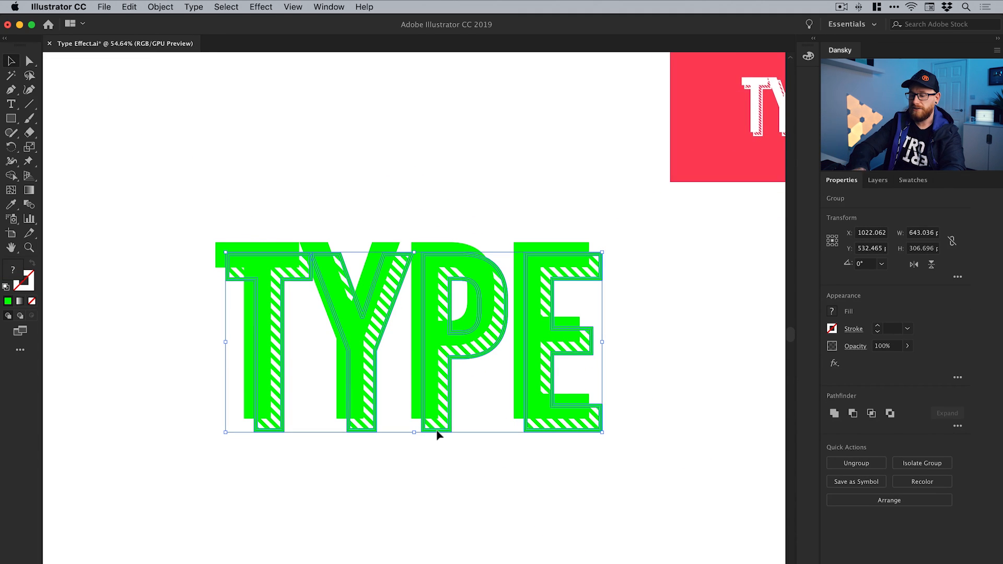
pyautogui.hotkey('shift', 'Down')
pyautogui.hotkey('shift', 'Right')
pyautogui.hotkey('shift', 'Up')
pyautogui.hotkey('shift', 'Left')
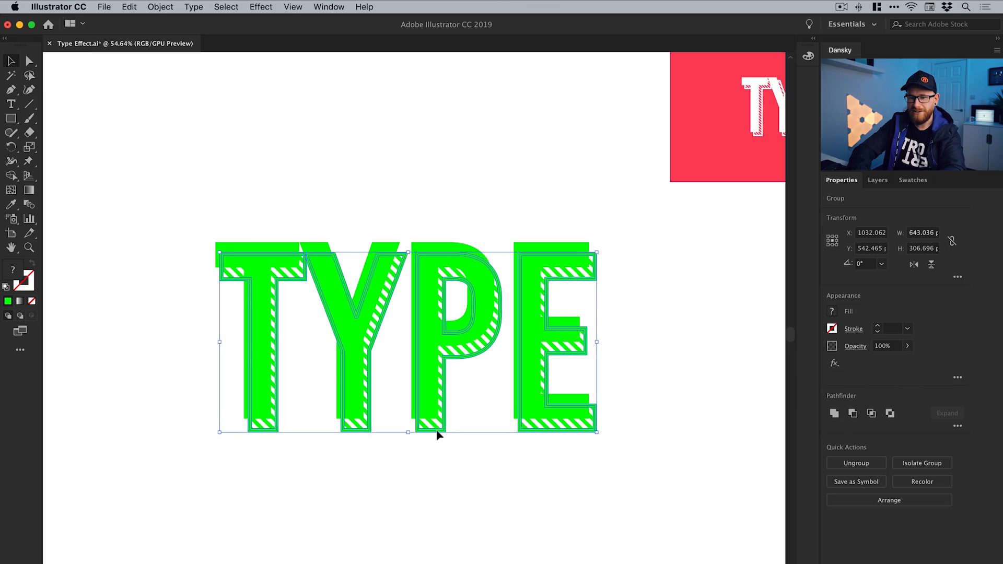
pyautogui.press('super+z')
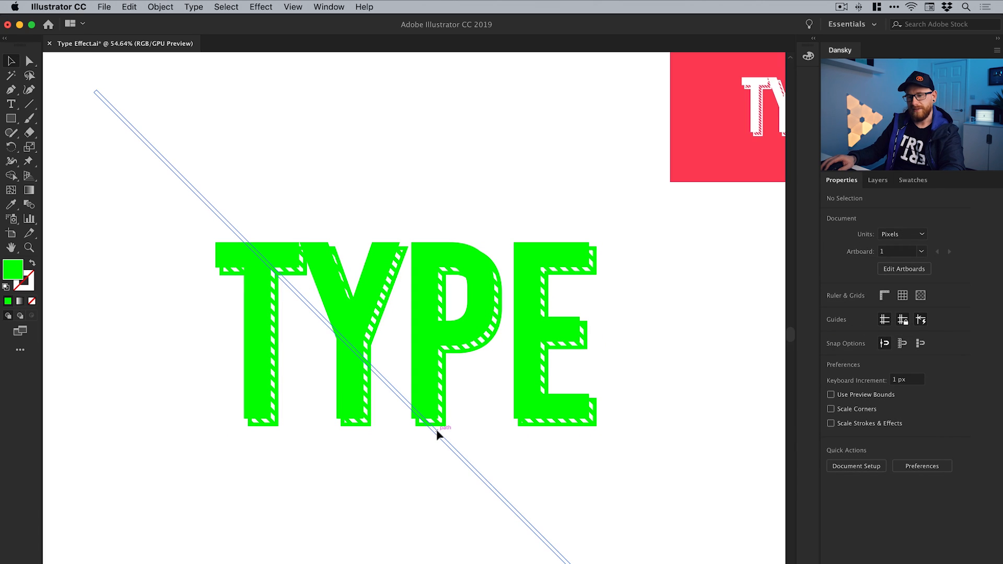
pyautogui.press('super+shift+z')
pyautogui.press('super+shift+z')
pyautogui.hotkey('shift', 'Right')
pyautogui.click(439, 436)
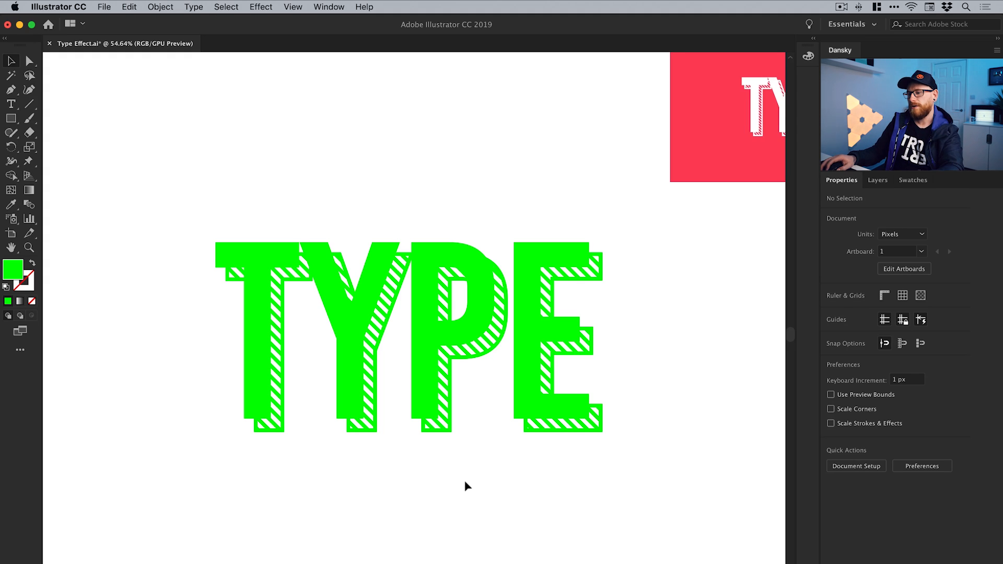
# Edit the global RGB Green swatch with preview enabled, setting its colour to R 0, G 107, B 199
pyautogui.click(920, 182)
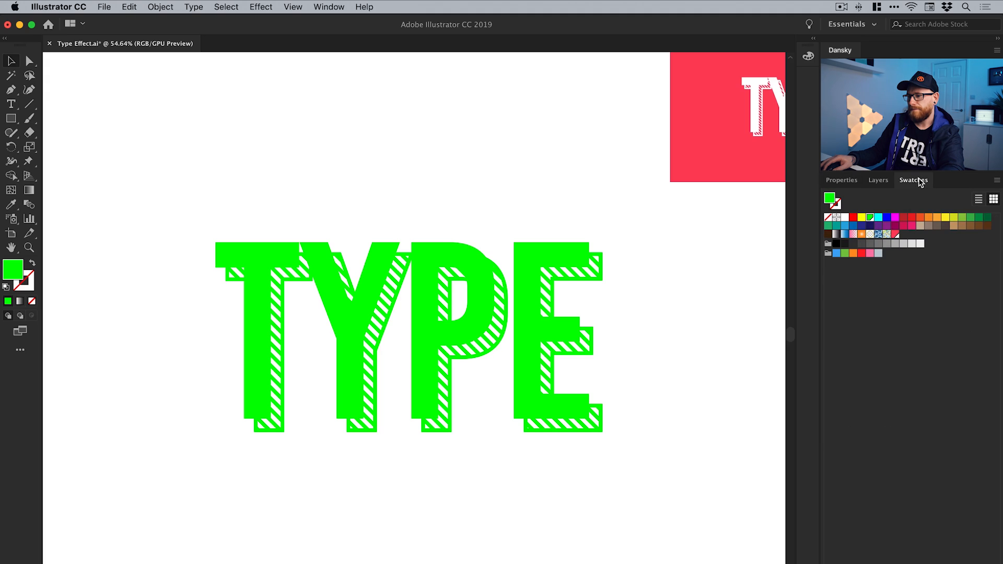
pyautogui.doubleClick(871, 219)
pyautogui.click(561, 405)
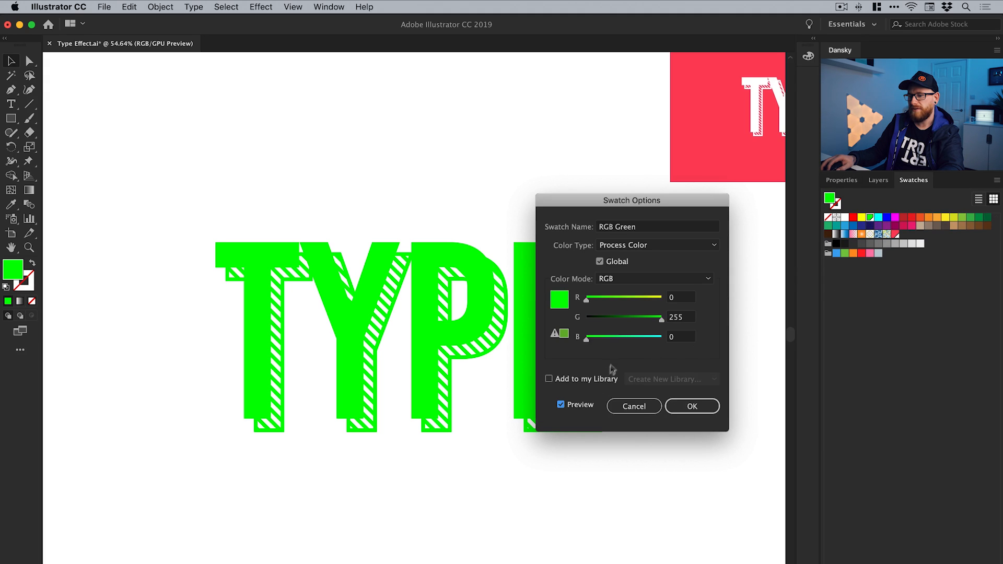
pyautogui.click(624, 338)
pyautogui.moveTo(641, 339); pyautogui.dragTo(645, 341)
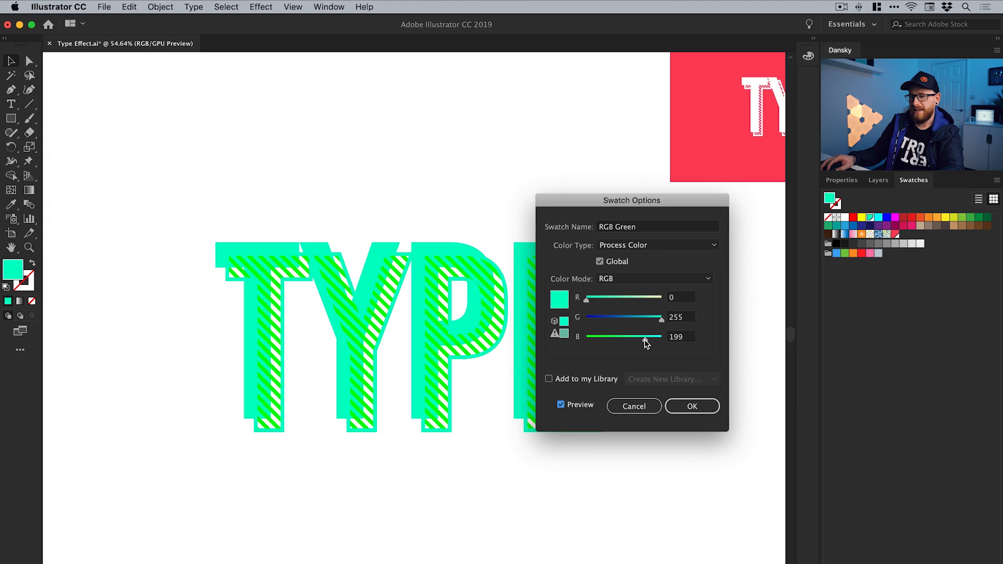
pyautogui.click(620, 319)
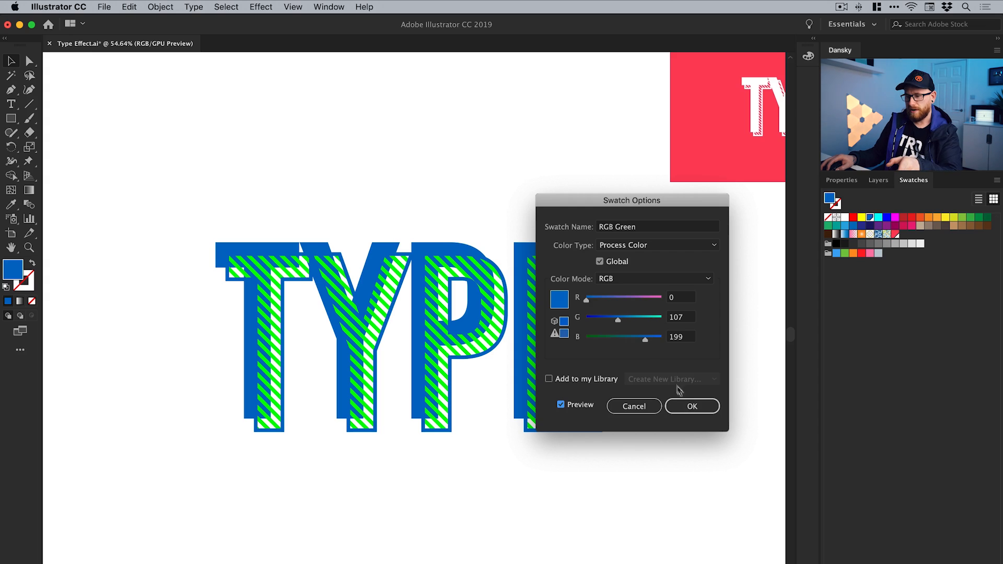
pyautogui.click(693, 406)
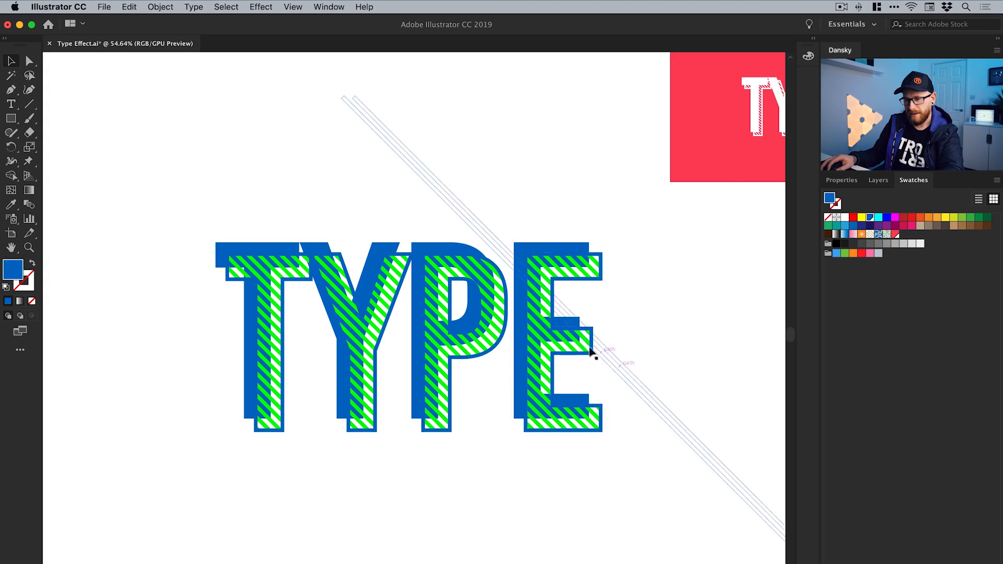
# Isolate the diagonal stripes inside the shadow's clip group, fill them with the global RGB Green swatch, and exit isolation mode
pyautogui.doubleClick(539, 328)
pyautogui.click(539, 326)
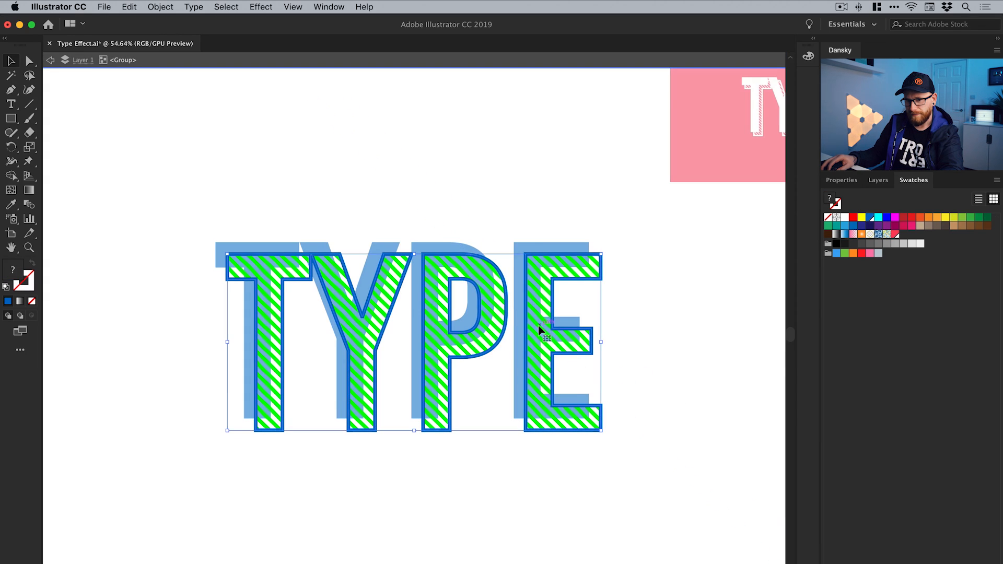
pyautogui.moveTo(540, 326); pyautogui.dragTo(556, 350)
pyautogui.press('super+z')
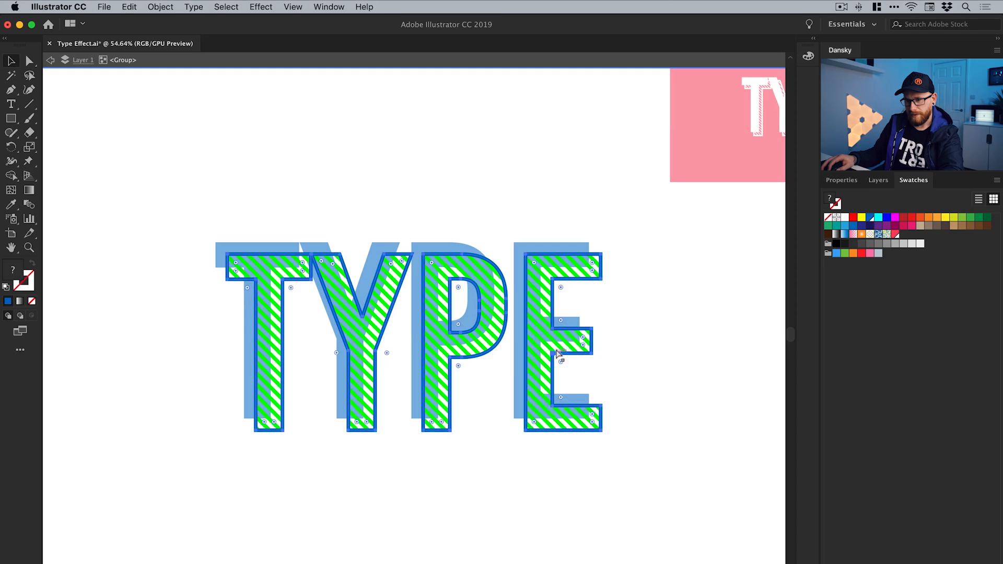
pyautogui.press('super+z')
pyautogui.press('super+z')
pyautogui.press('super+z')
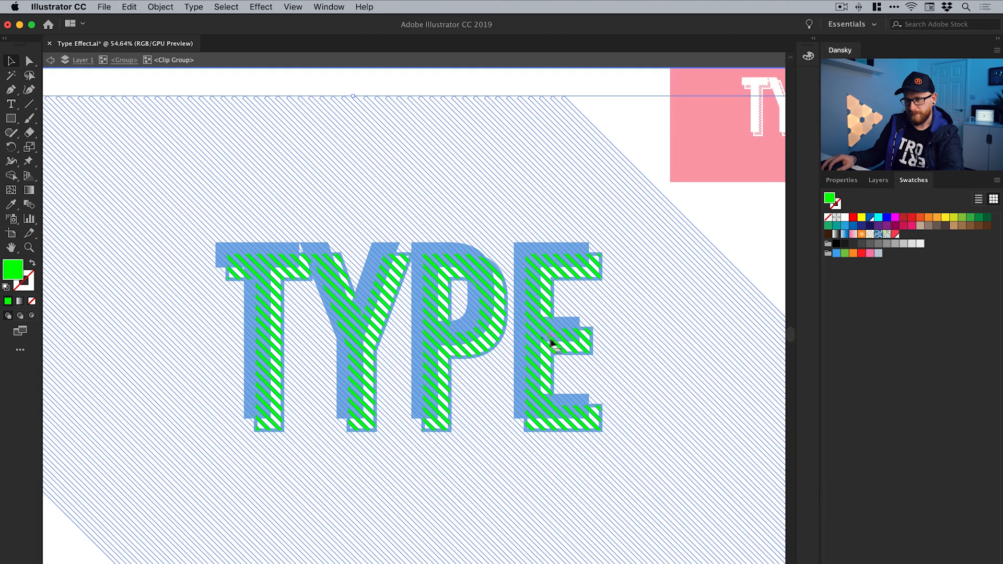
pyautogui.click(870, 218)
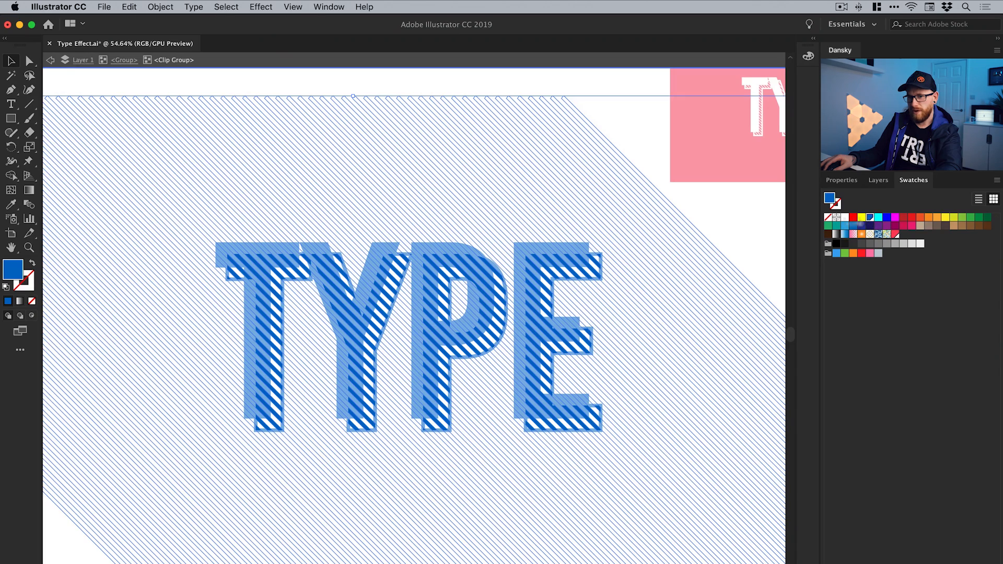
pyautogui.click(50, 61)
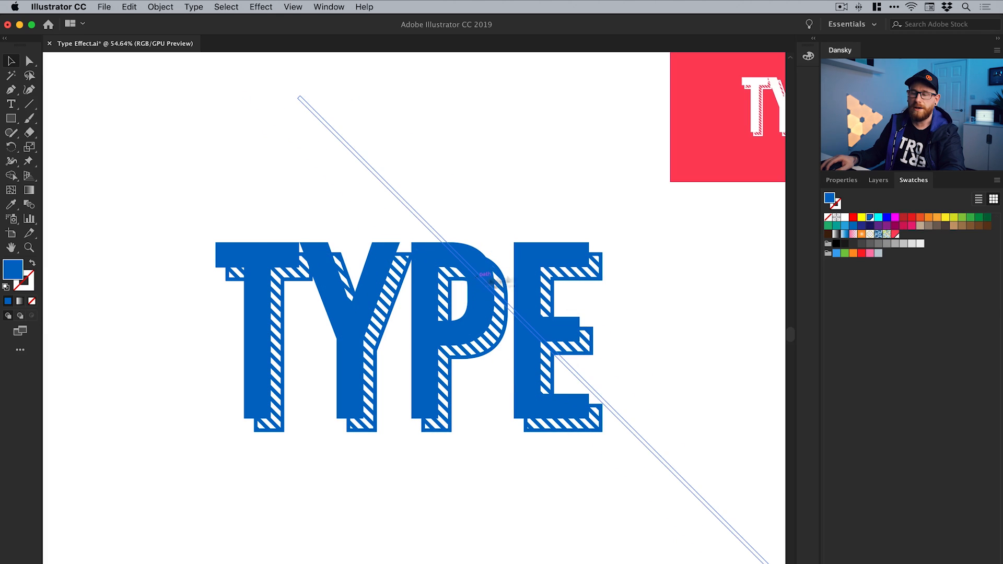
# Recolour the whole TYPE artwork by setting the global RGB Green swatch to R 115, G 229, B 63 with preview enabled
pyautogui.doubleClick(871, 223)
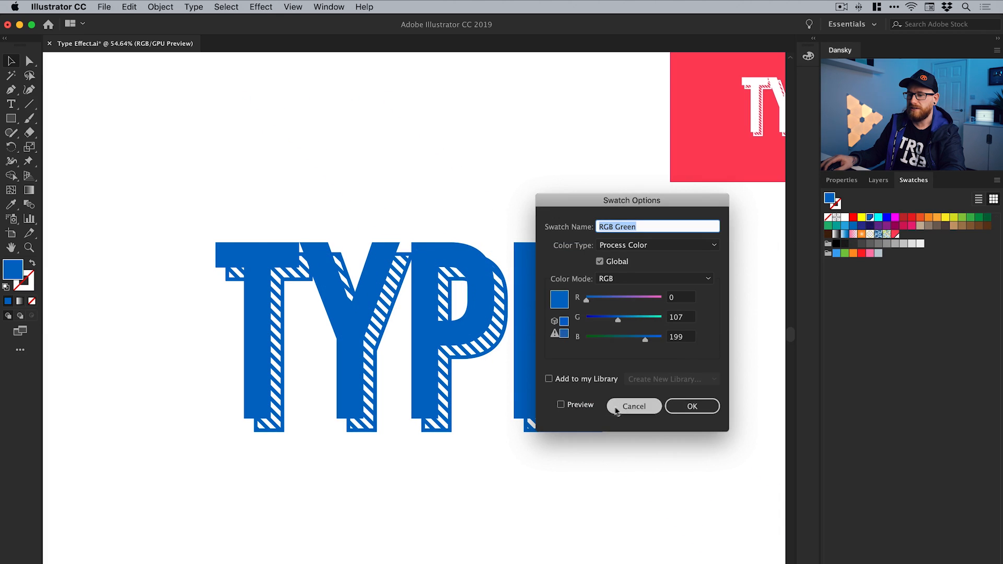
pyautogui.click(581, 405)
pyautogui.click(604, 339)
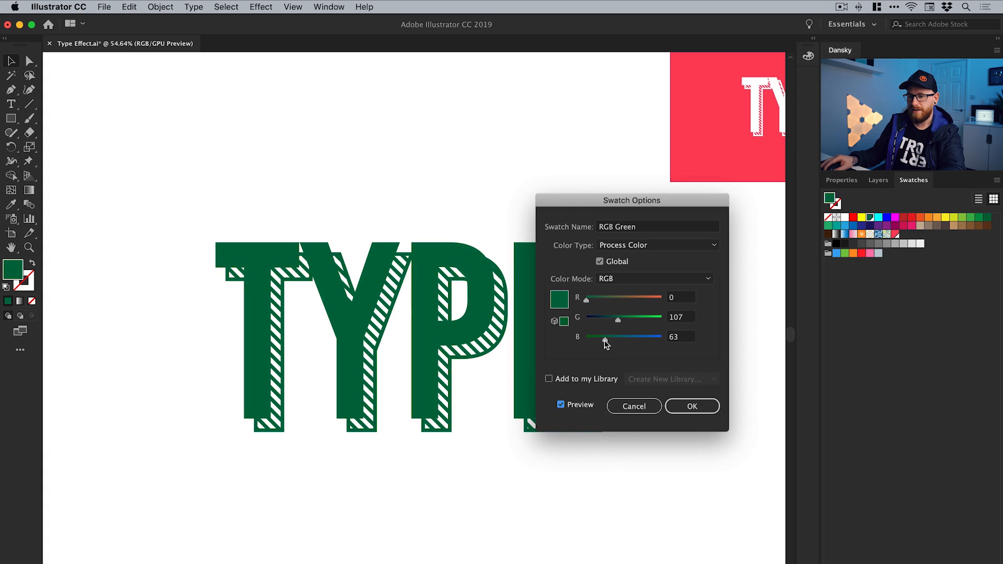
pyautogui.click(645, 319)
pyautogui.click(654, 318)
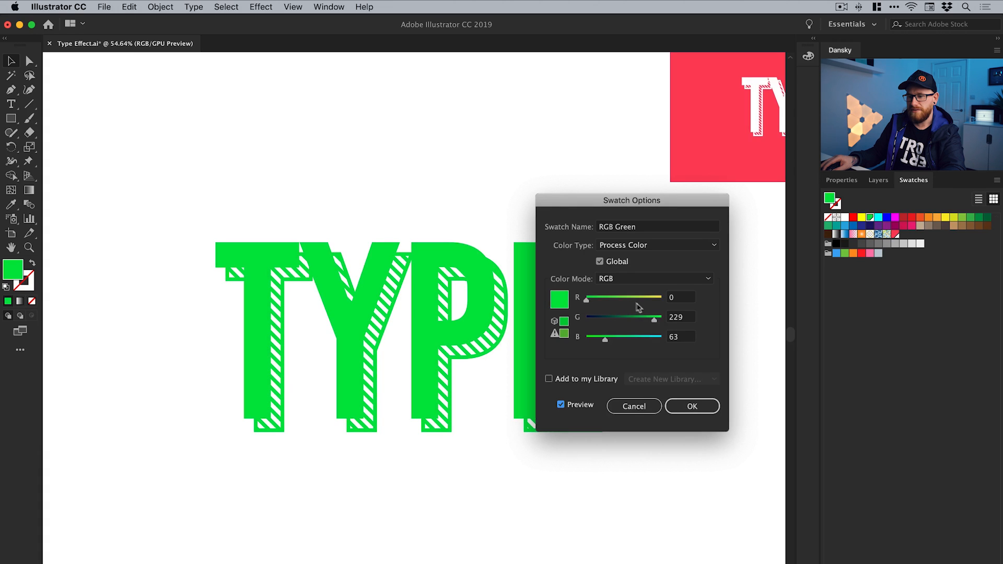
pyautogui.click(619, 299)
pyautogui.click(594, 298)
pyautogui.moveTo(595, 300); pyautogui.dragTo(621, 301)
pyautogui.click(689, 406)
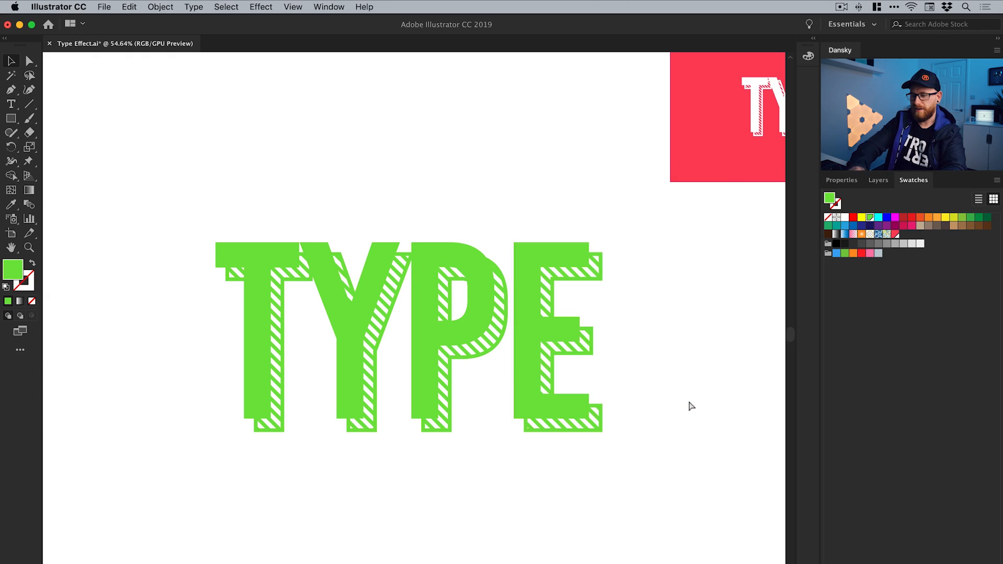
# Delete the small red TYPE reference sample from the corner of the artboard
pyautogui.press('super+0')
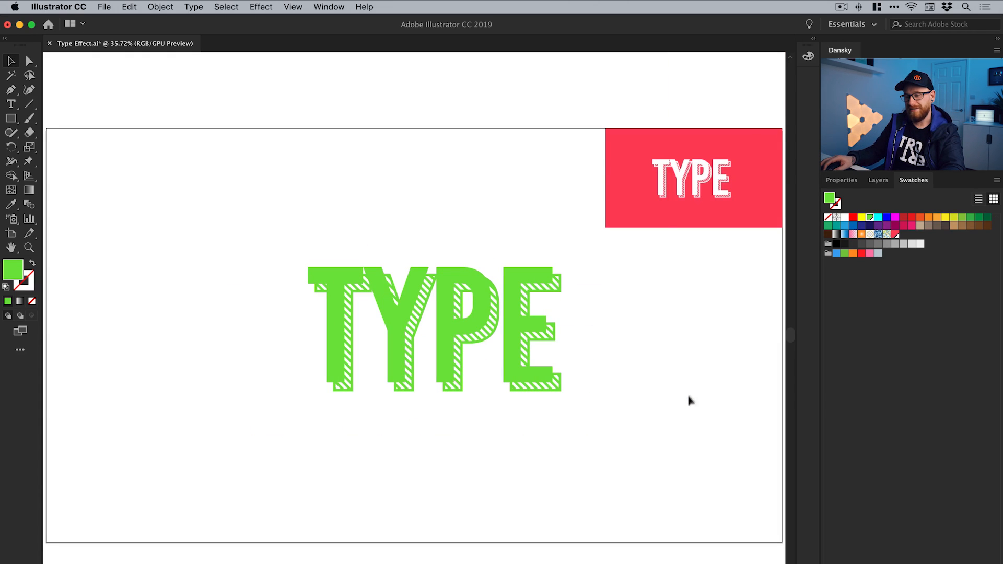
pyautogui.click(663, 197)
pyautogui.press('Delete')
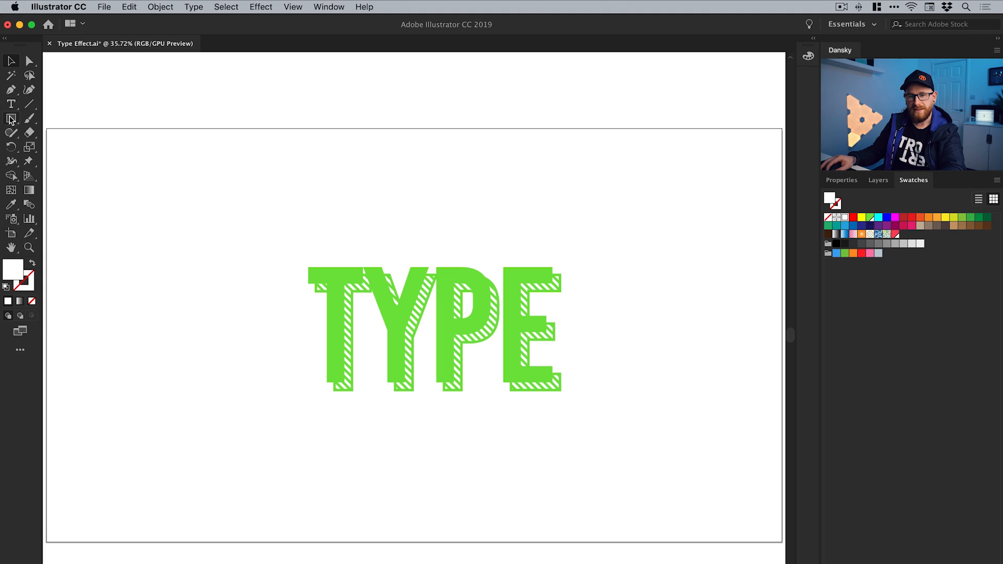
# Draw a rectangle covering the entire artboard and fill it with the custom pinkish-red swatch
pyautogui.moveTo(46, 128); pyautogui.dragTo(784, 543)
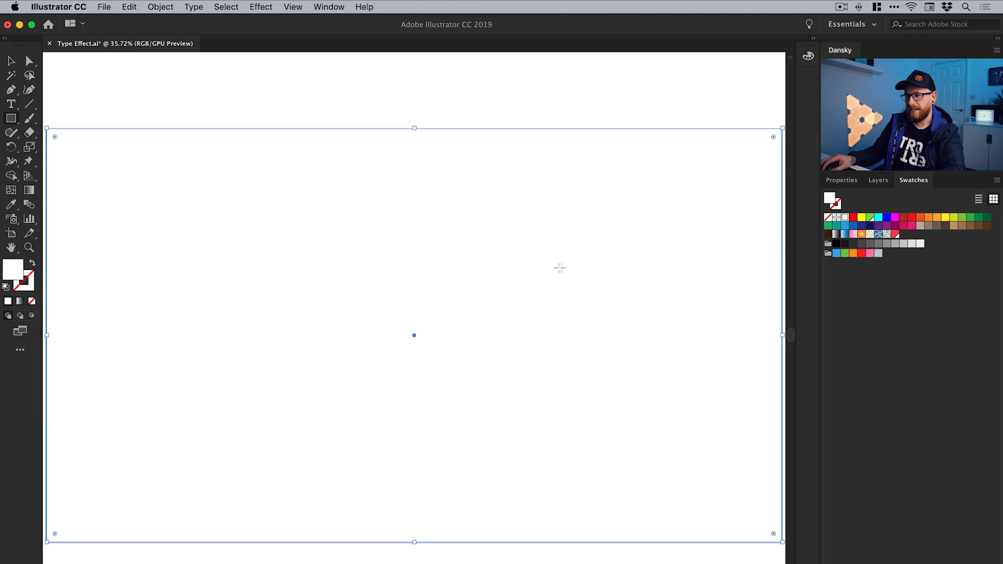
pyautogui.click(896, 234)
pyautogui.press('v')
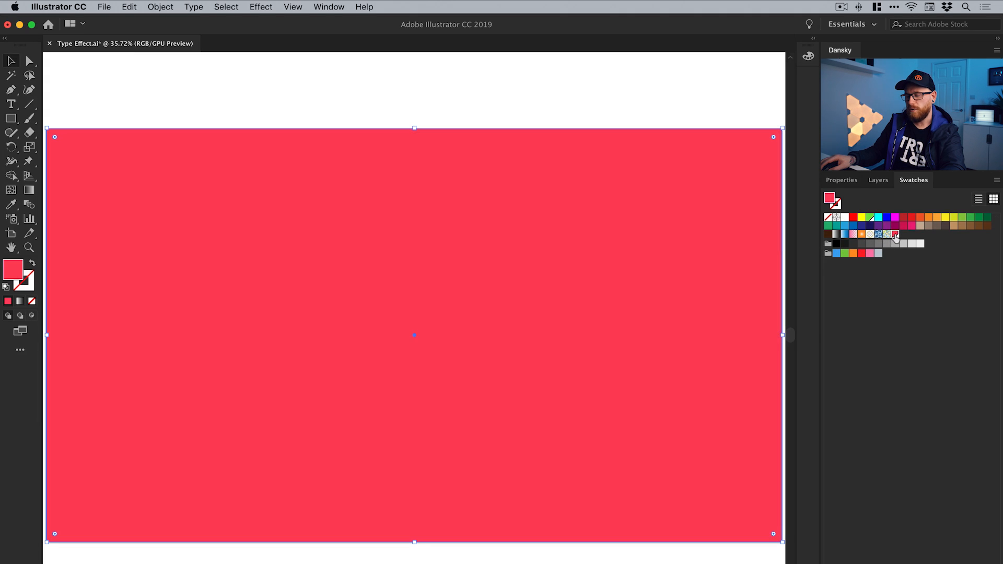
# Send the red background rectangle behind the TYPE lettering and lock it in place
pyautogui.click(161, 7)
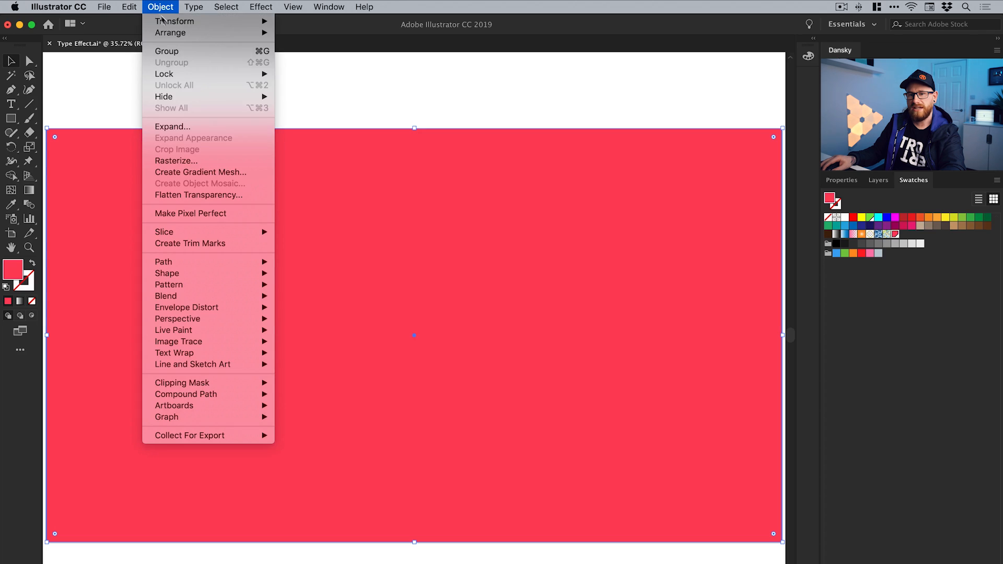
pyautogui.moveTo(174, 33)
pyautogui.click(312, 67)
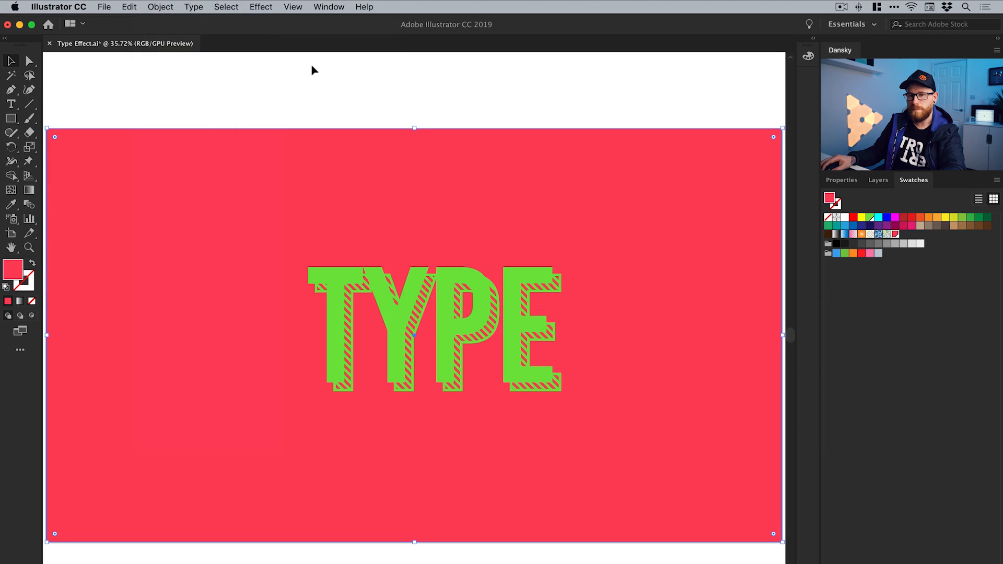
pyautogui.click(161, 7)
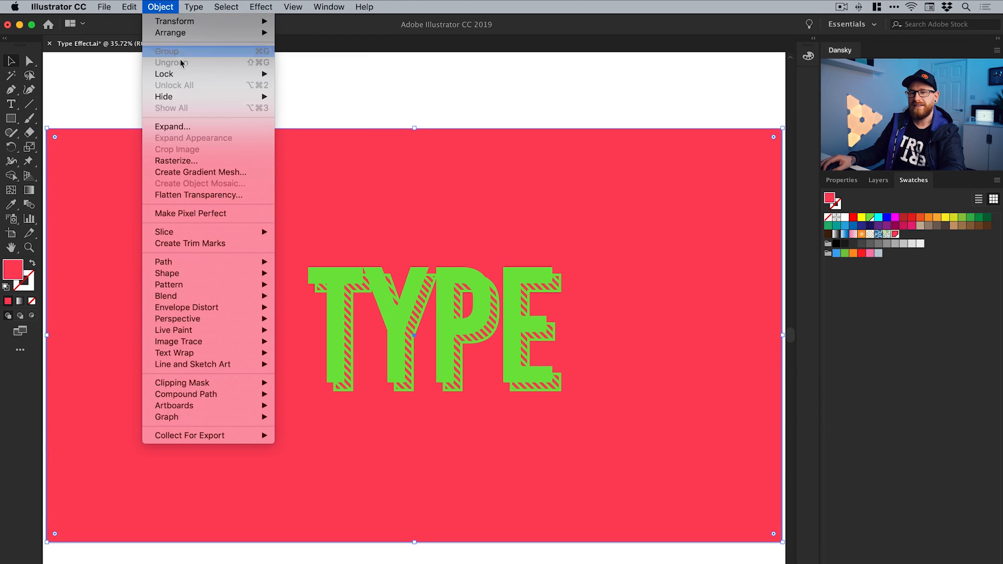
pyautogui.moveTo(189, 76)
pyautogui.click(303, 74)
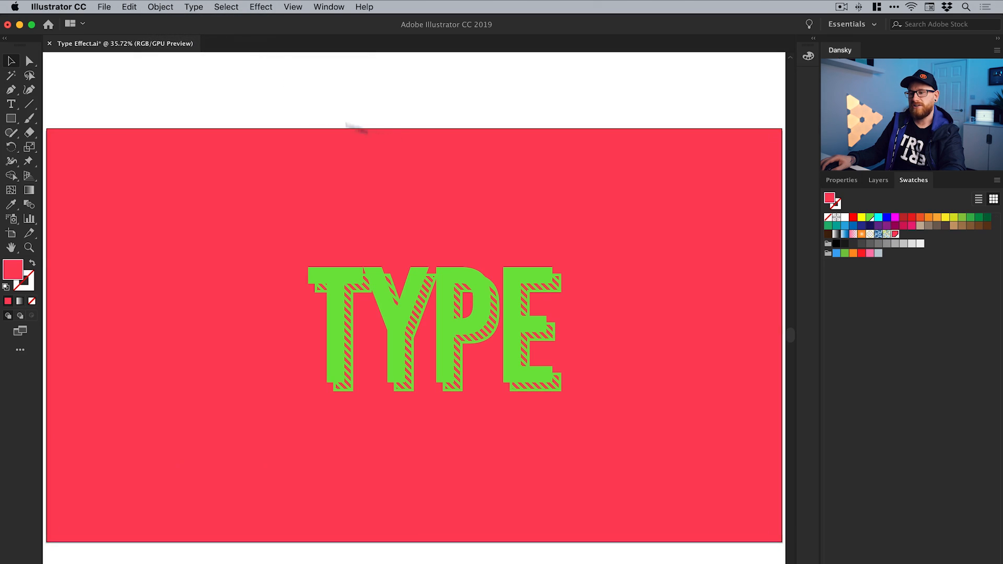
# Turn the lettering and its striped shadow white by setting the global RGB Green swatch to R 255, G 255, B 255
pyautogui.doubleClick(870, 217)
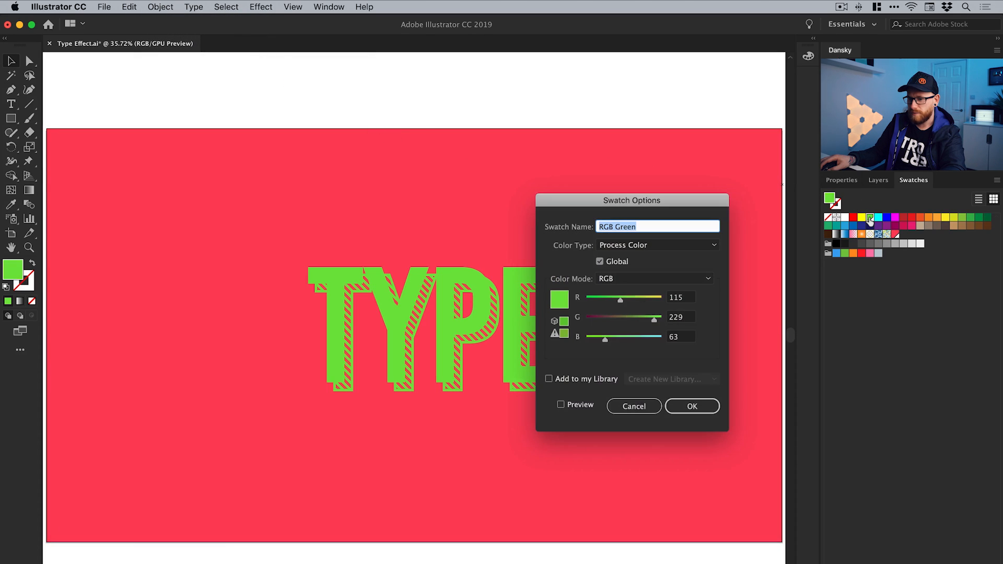
pyautogui.click(589, 402)
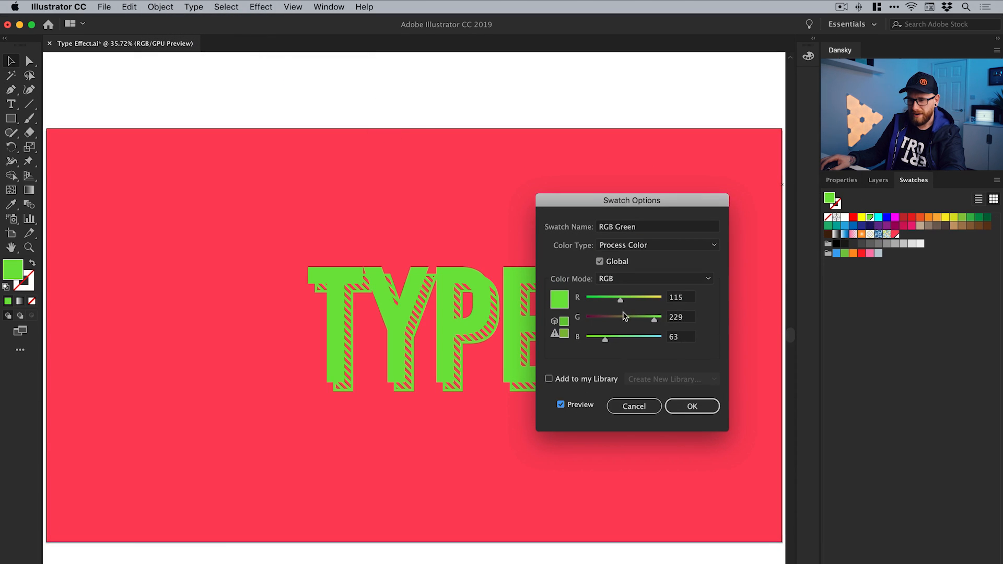
pyautogui.moveTo(621, 301); pyautogui.dragTo(685, 318)
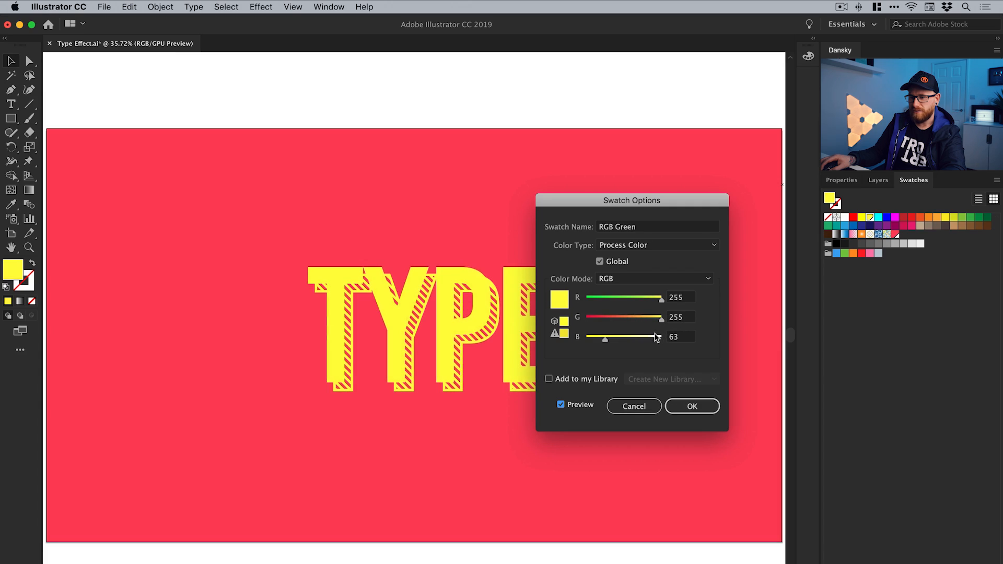
pyautogui.moveTo(606, 340); pyautogui.dragTo(699, 341)
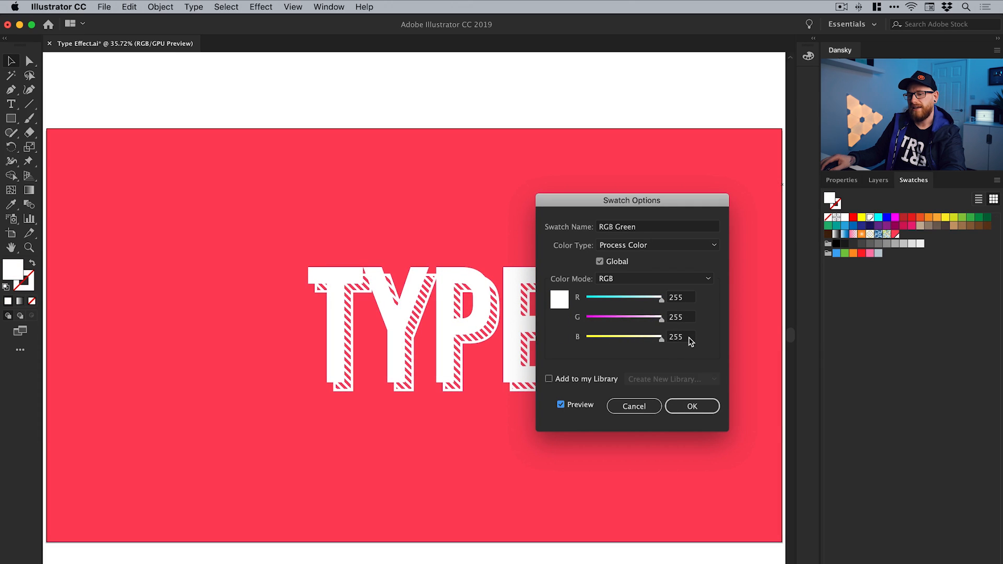
pyautogui.click(693, 407)
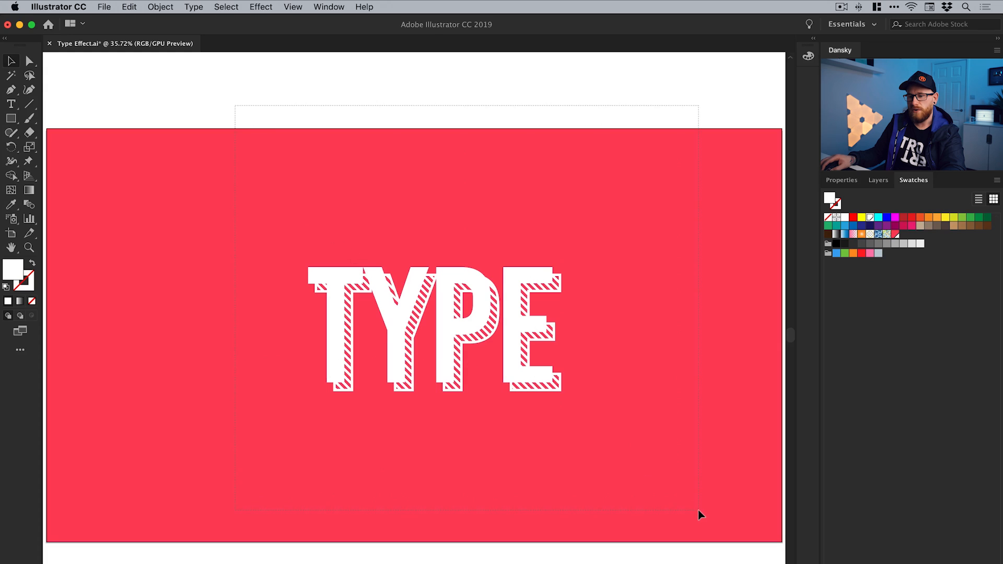
# Group the solid white TYPE lettering together with its striped drop shadow
pyautogui.press('super+a')
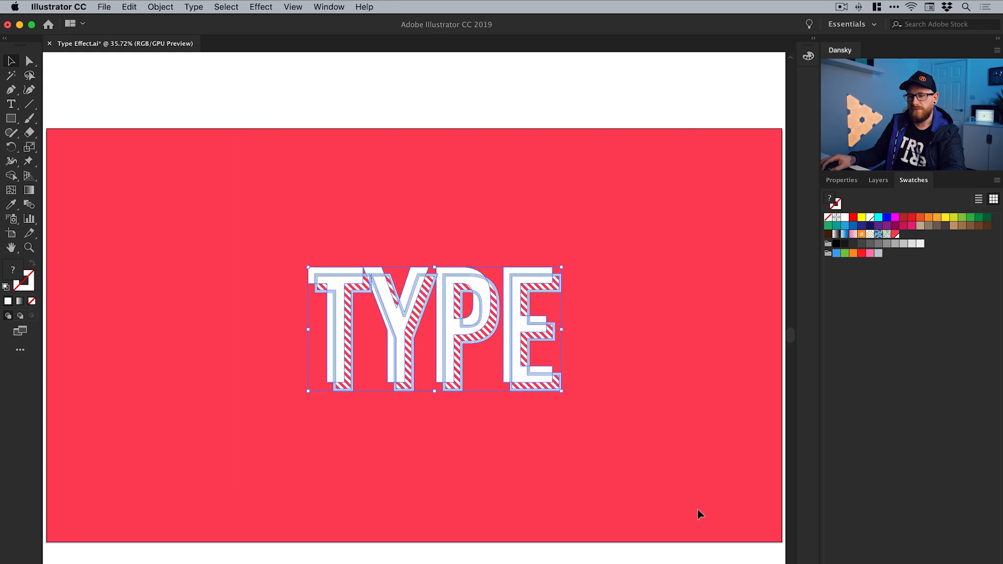
pyautogui.click(154, 8)
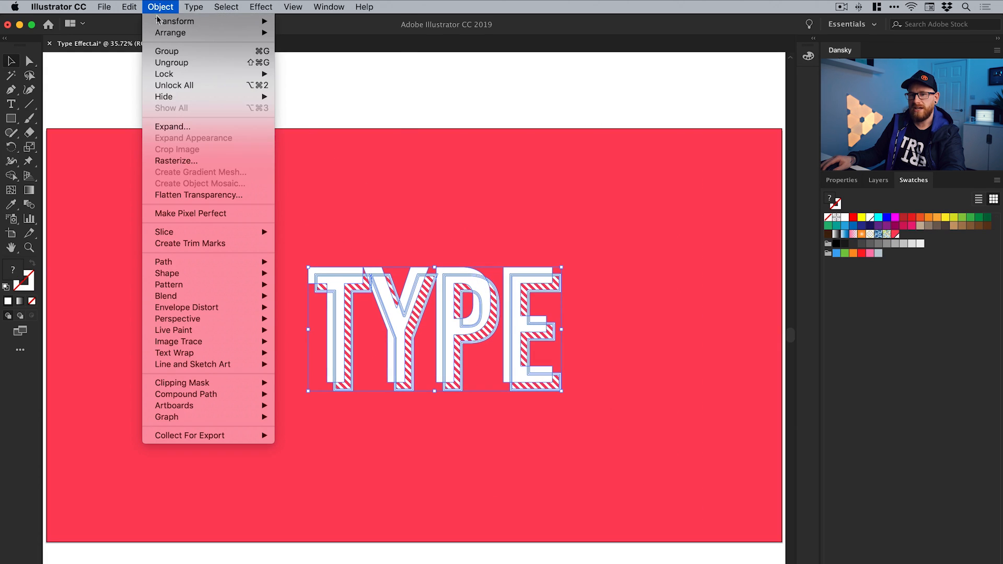
pyautogui.click(167, 53)
pyautogui.click(575, 271)
# Try moving the grouped TYPE artwork across the red background, undo the move, and deselect it
pyautogui.moveTo(498, 307); pyautogui.dragTo(641, 330)
pyautogui.press('super+z')
pyautogui.press('super+z')
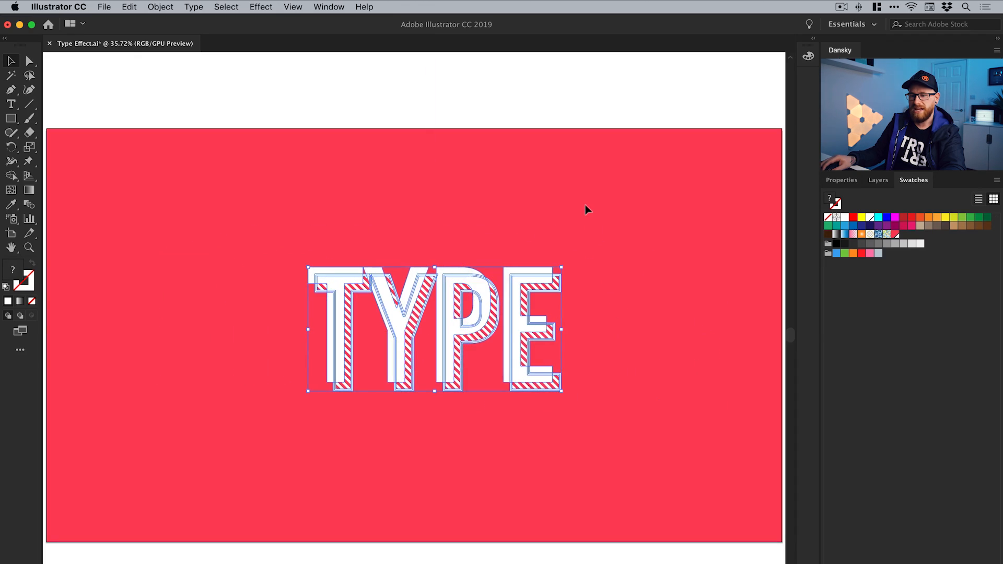
pyautogui.click(586, 205)
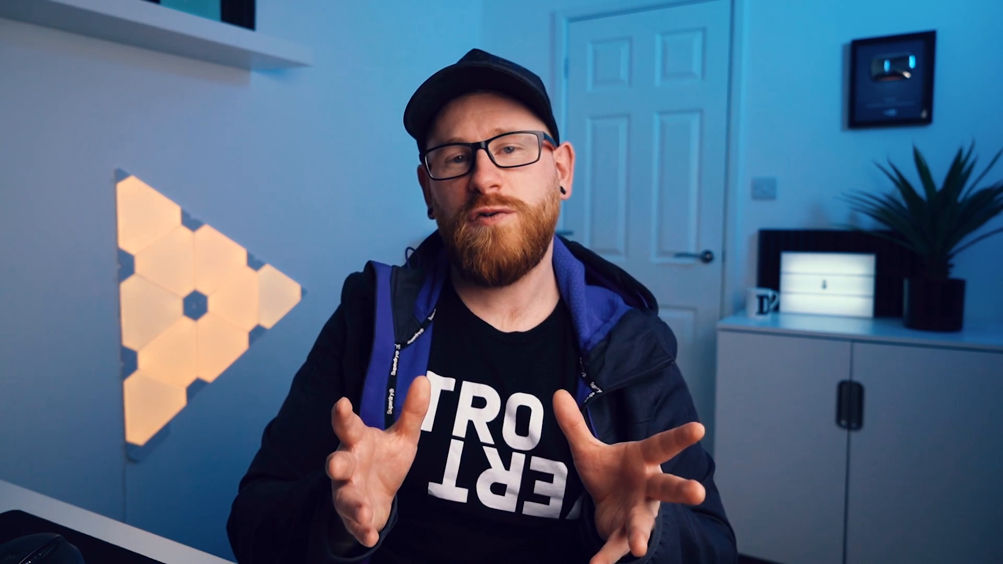